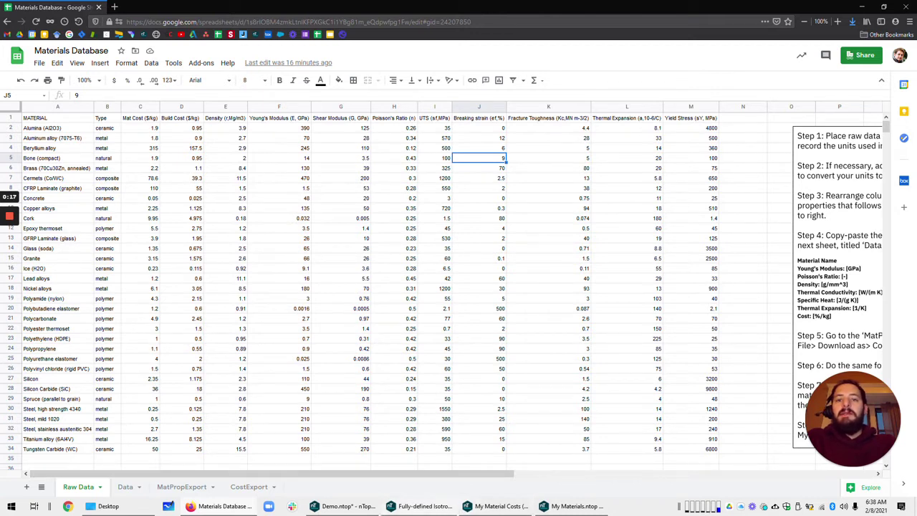
Step: Move the instruction text box on the Raw Data sheet so that it starts at column N
mouse_move(343, 506)
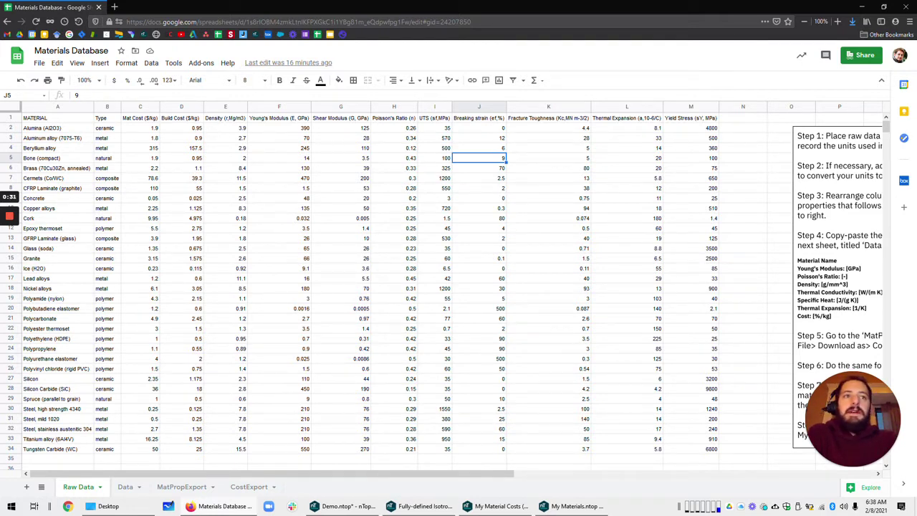
click(838, 286)
drag(838, 287, 782, 286)
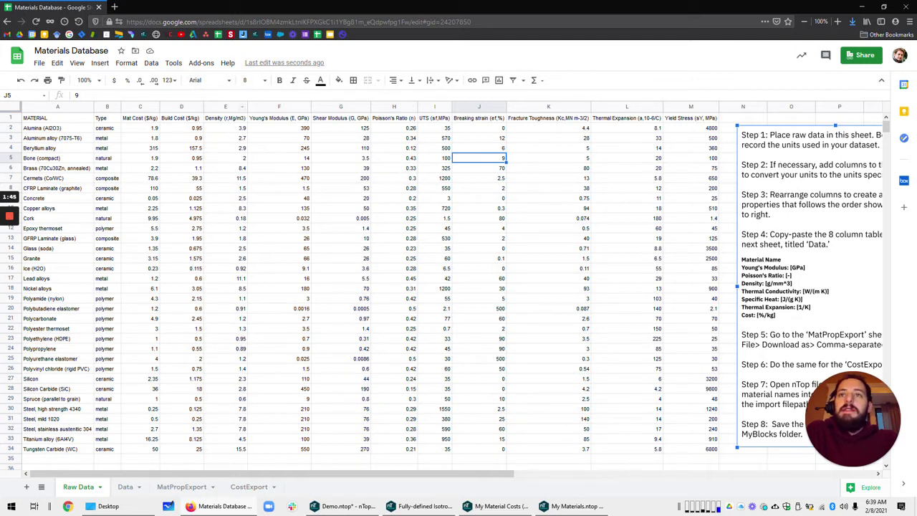
Step: Move the Mat Cost column directly after Young's Modulus, and the Type column directly after Mat Cost
right_click(226, 106)
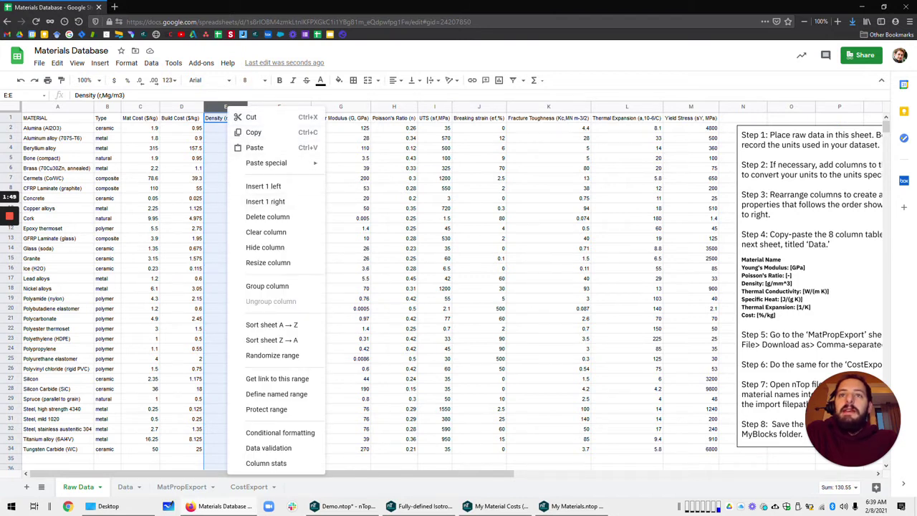
click(393, 178)
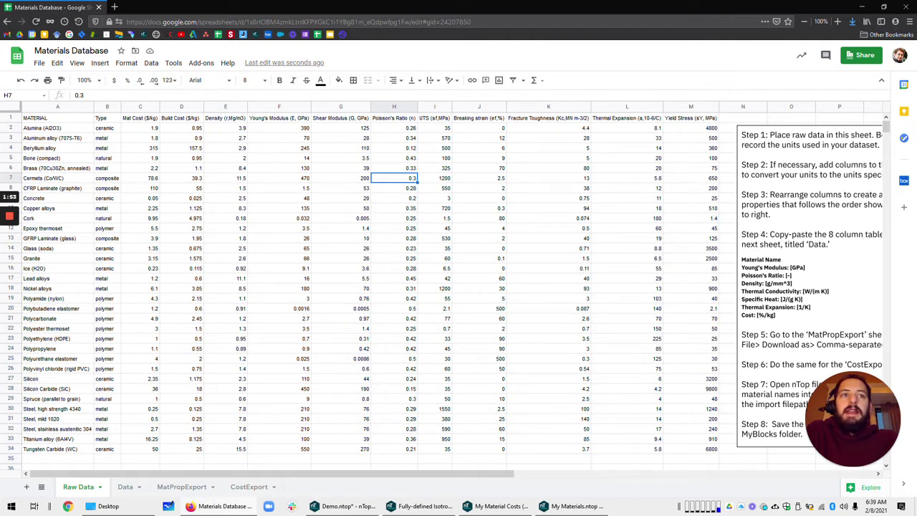
drag(140, 107, 280, 107)
click(140, 107)
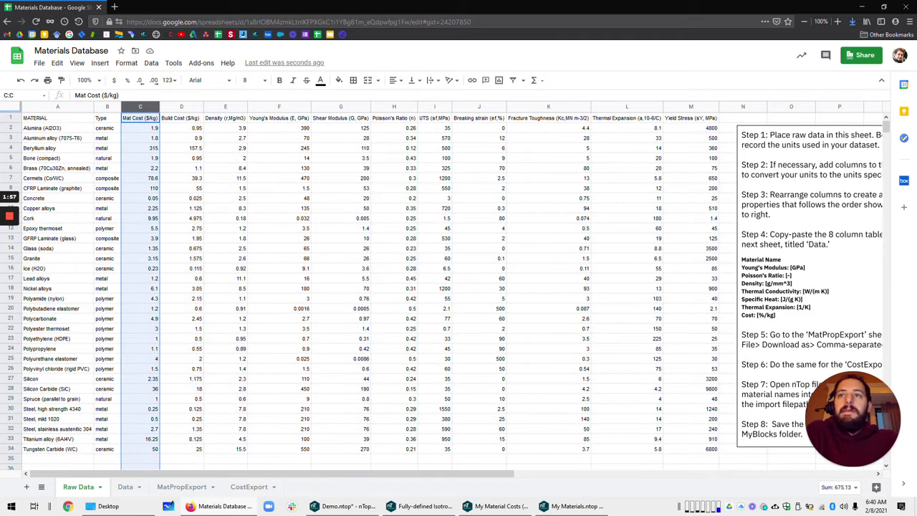
drag(140, 107, 313, 107)
click(107, 107)
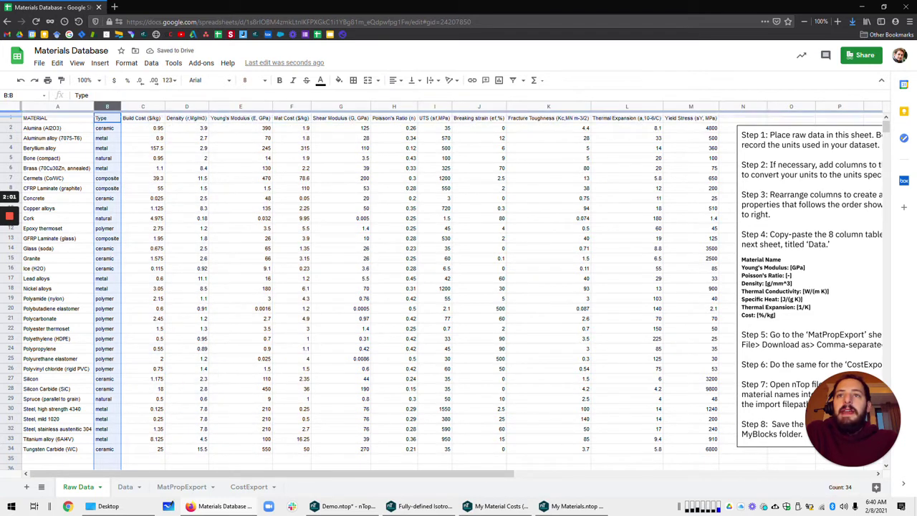
drag(107, 107, 310, 108)
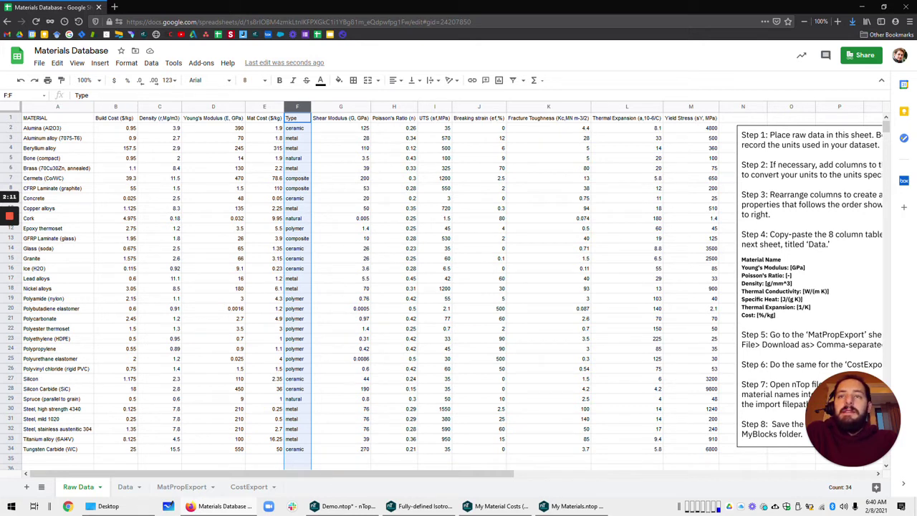
Step: Highlight the reordered data on the Raw Data sheet, ending with the range A2:J22
drag(115, 128, 393, 298)
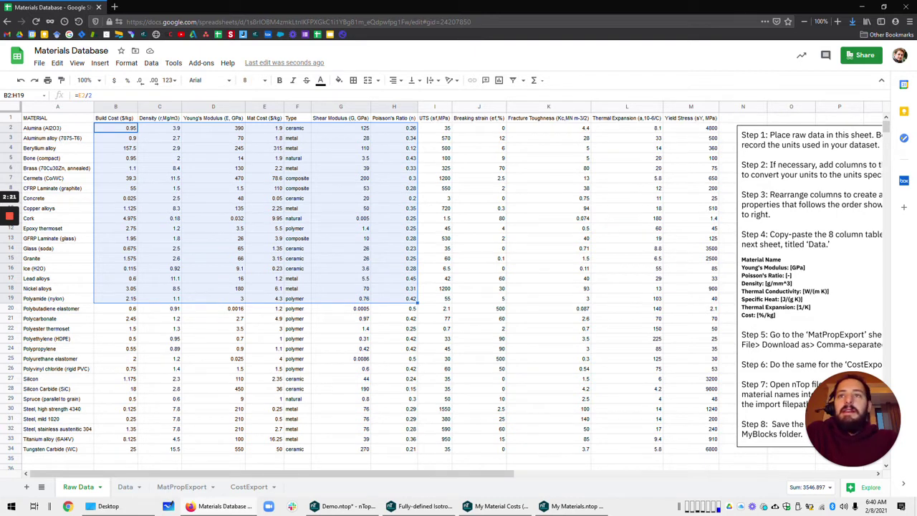
click(265, 148)
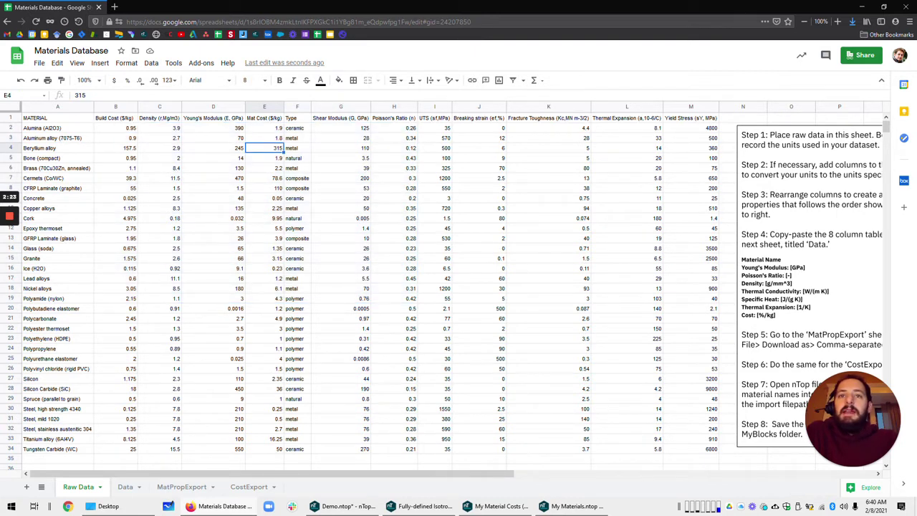
drag(43, 128, 479, 328)
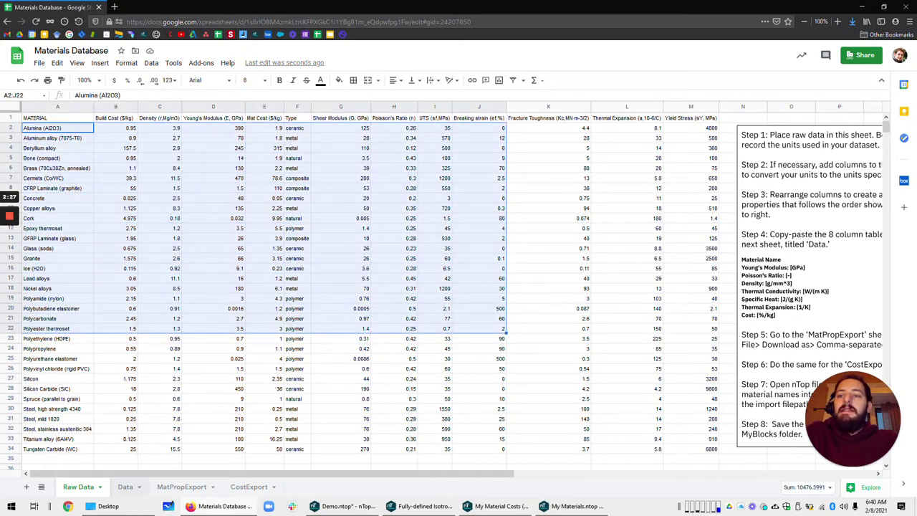
Step: Review the material names, property columns and cost columns on the Data sheet, comparing them with the Raw Data sheet
click(125, 487)
click(57, 238)
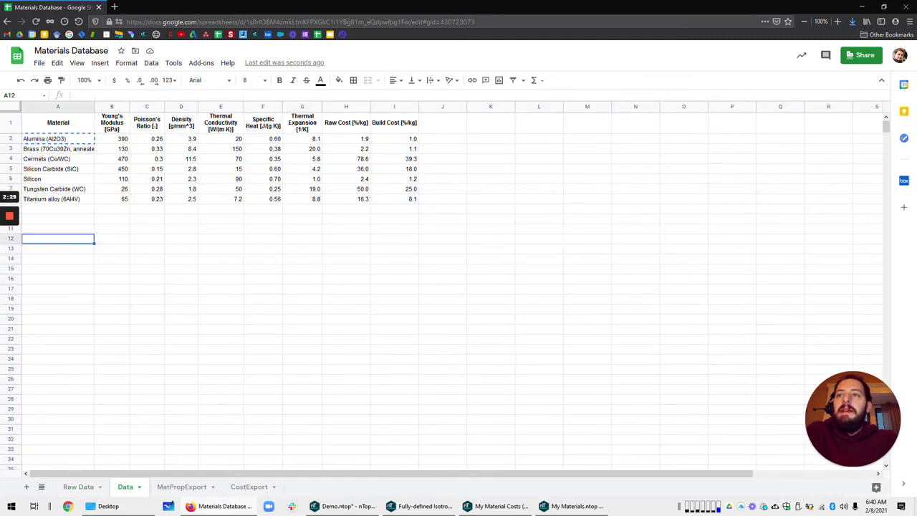
click(57, 123)
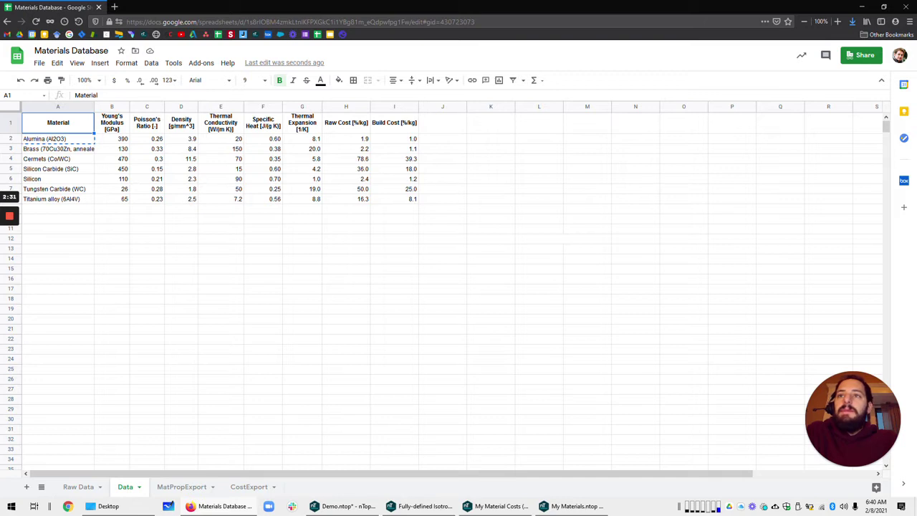
click(58, 139)
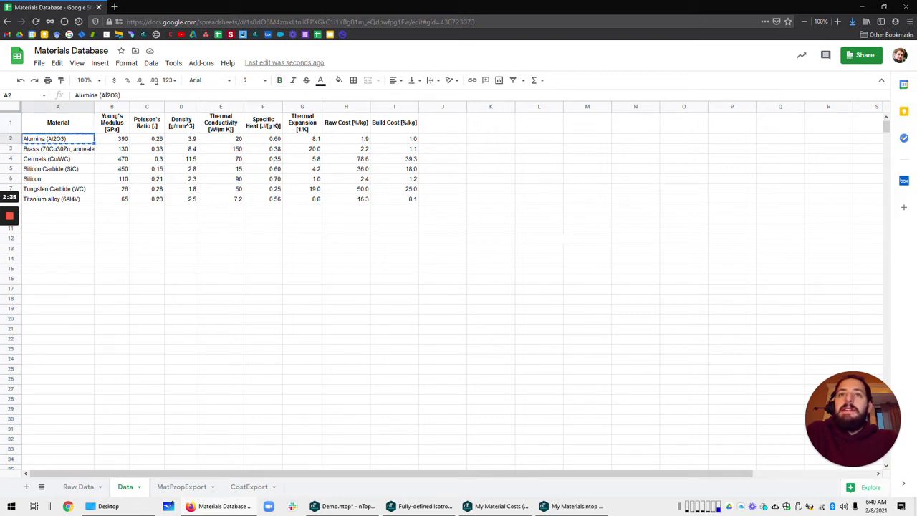
click(302, 139)
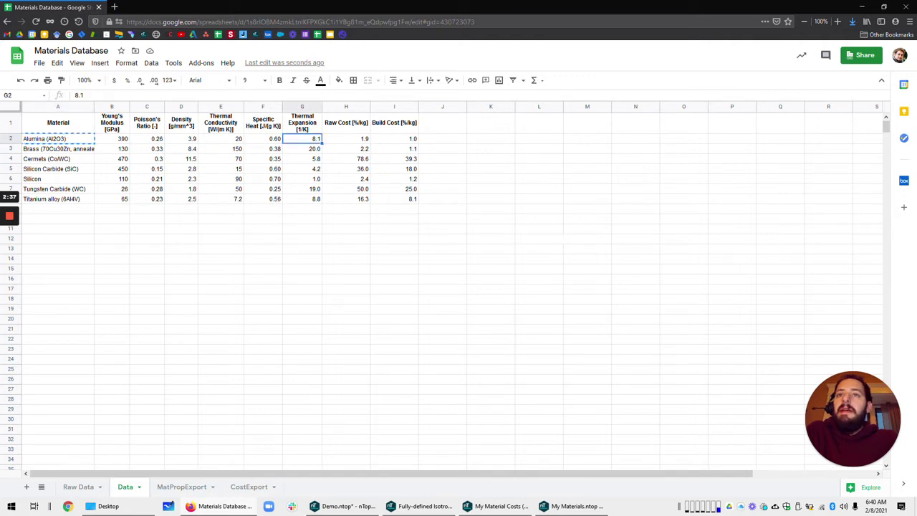
drag(111, 139, 302, 199)
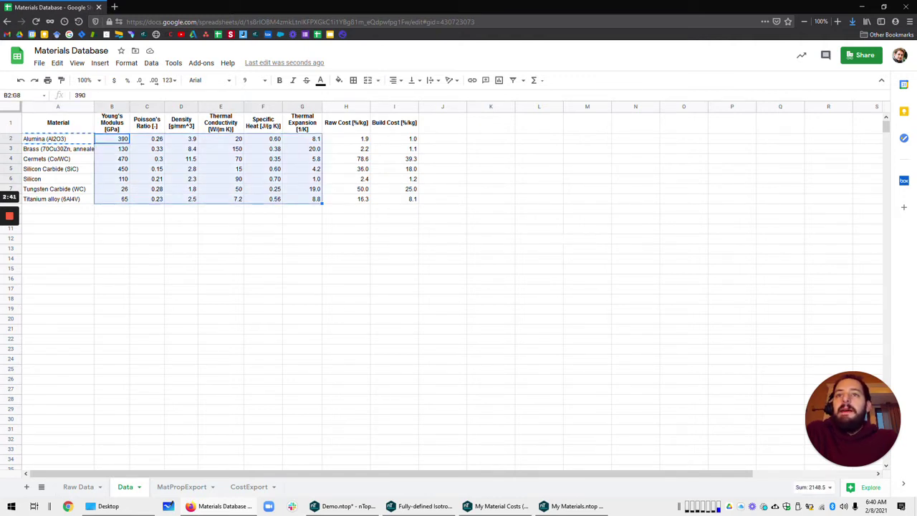
drag(346, 138, 393, 199)
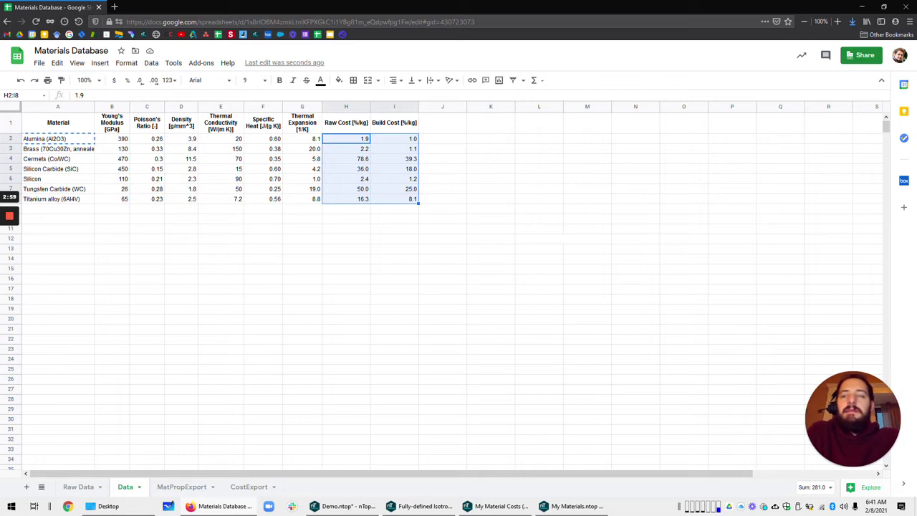
click(111, 139)
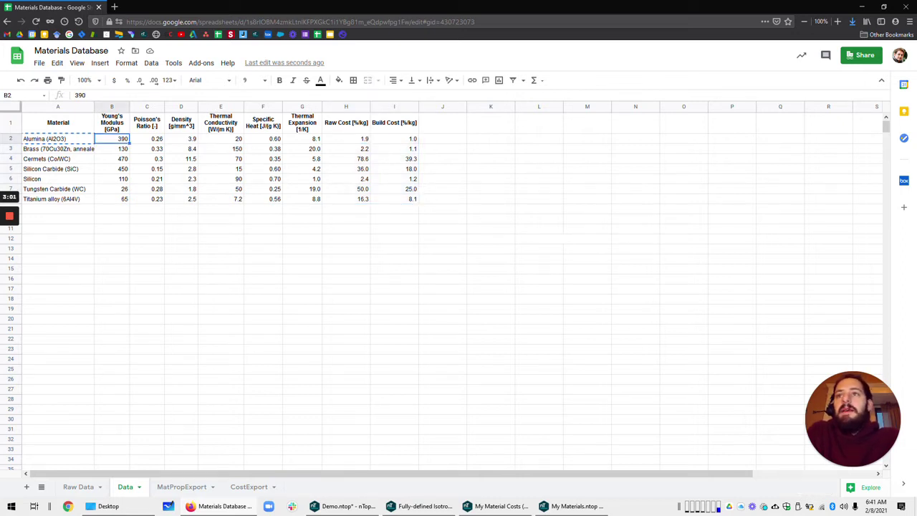
click(58, 139)
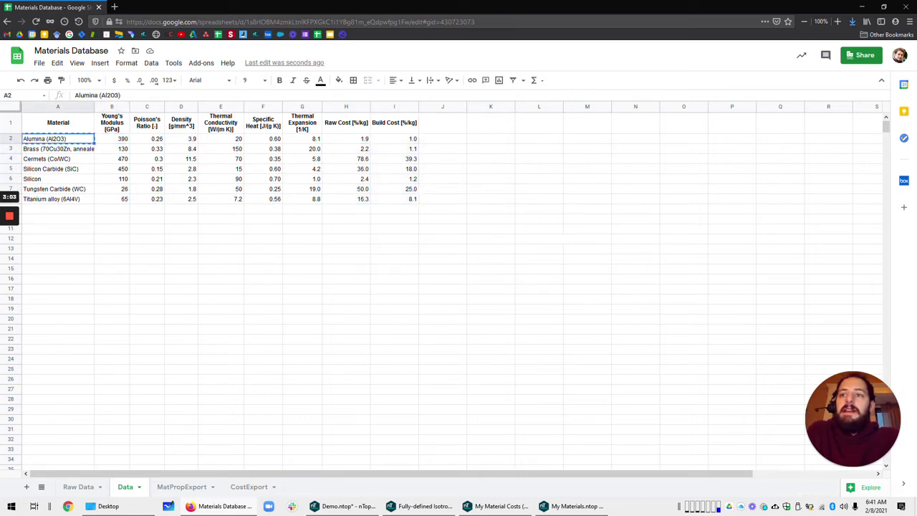
click(78, 486)
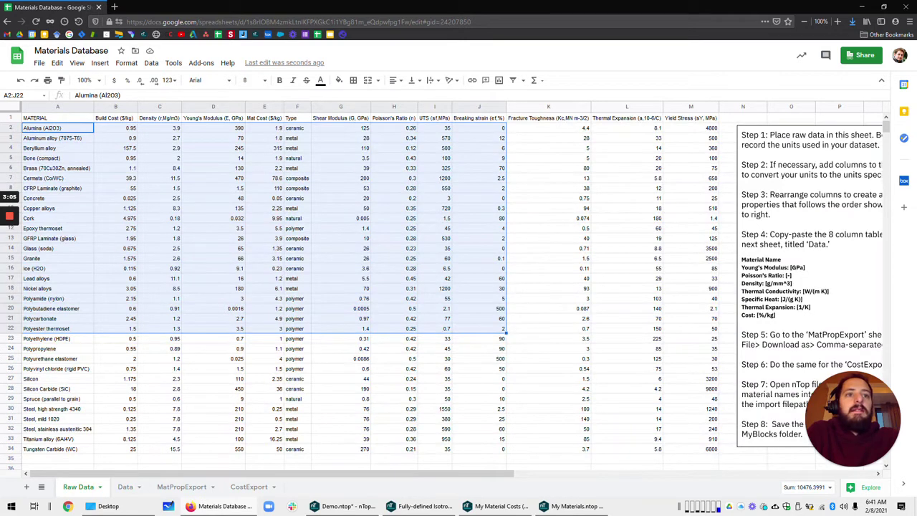
click(125, 486)
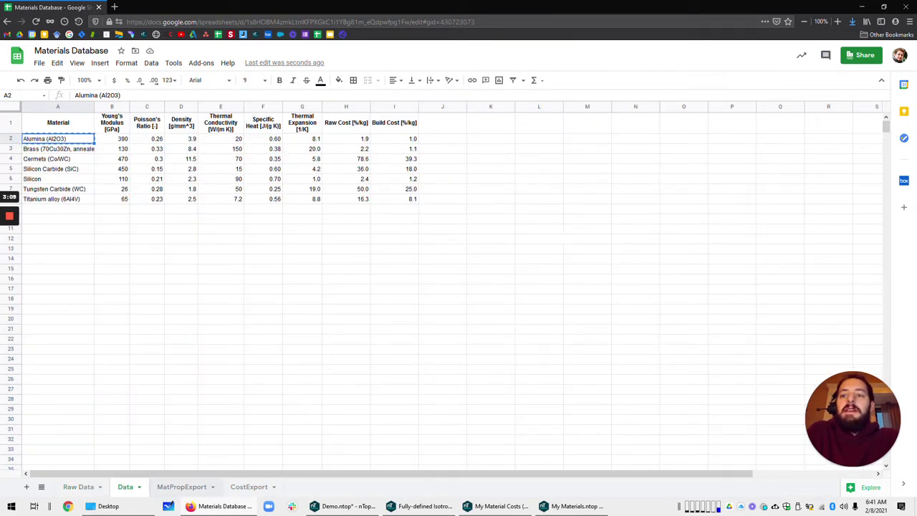
Step: Compare the MatPropExport cells with the Data sheet cells they reference, including the first empty row below the materials
click(181, 486)
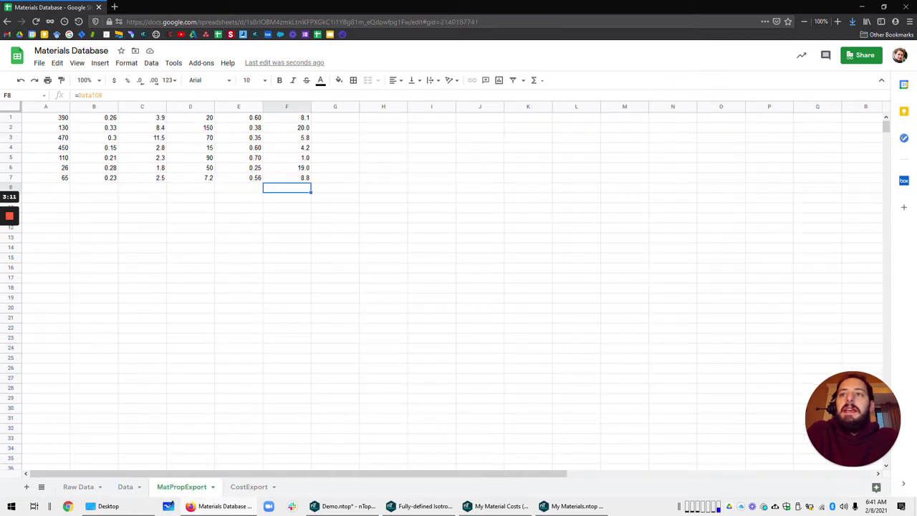
click(94, 188)
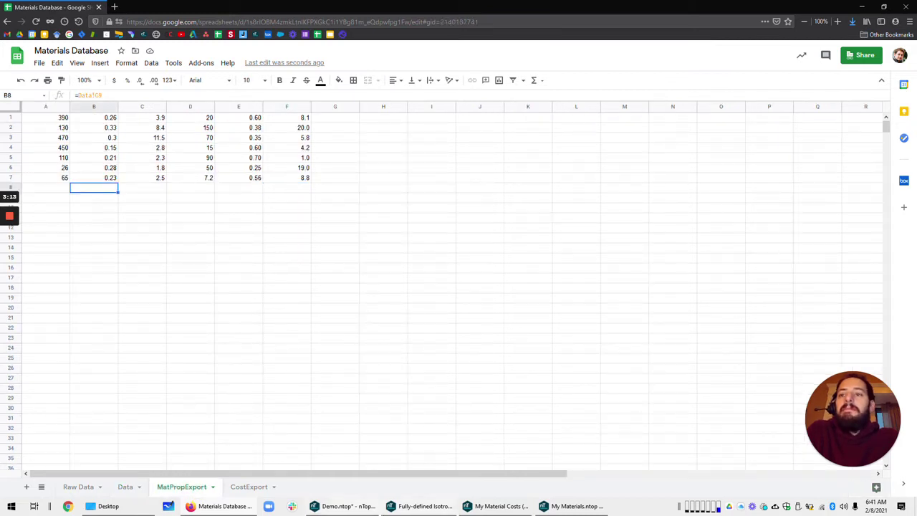
key(ctrl+shift+Page_Up)
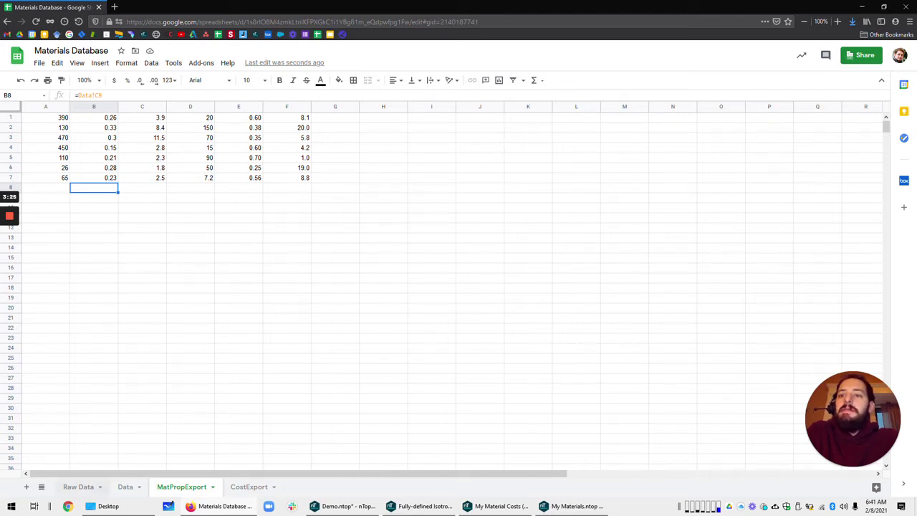
click(46, 117)
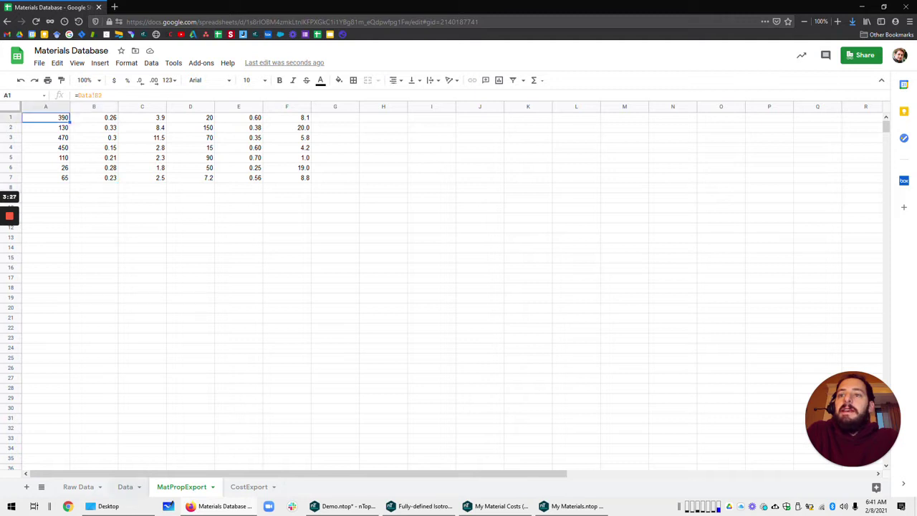
click(125, 487)
click(112, 139)
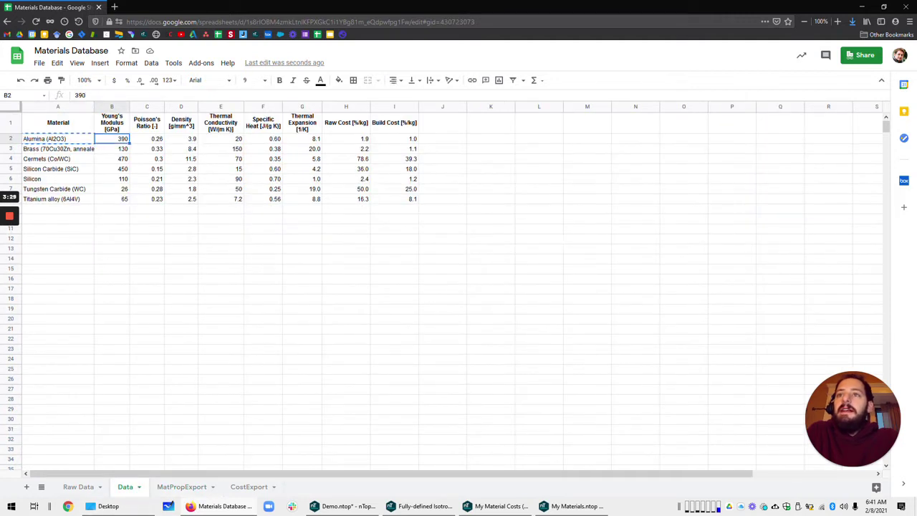
drag(58, 209, 395, 209)
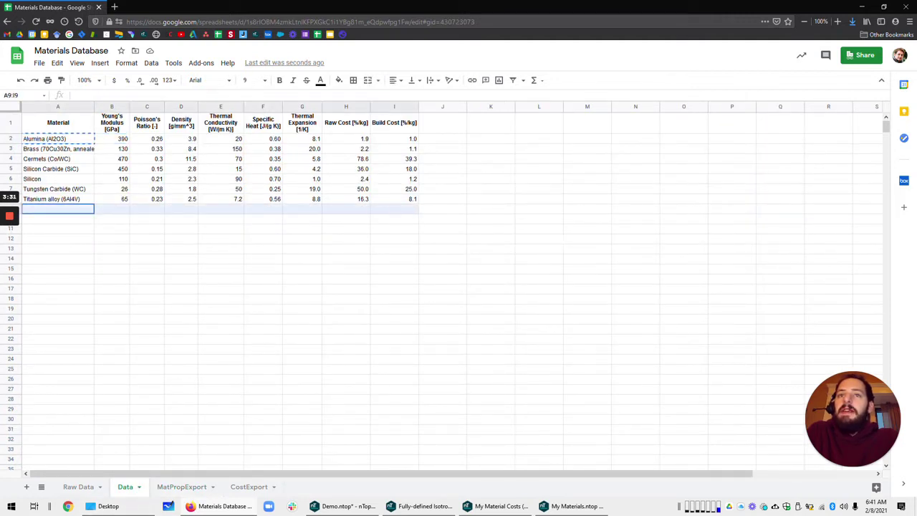
click(345, 269)
Step: Inspect the Data sheet references behind the filled and empty cells of the MatPropExport sheet, including A8:F8
key(ctrl+shift+Page_Down)
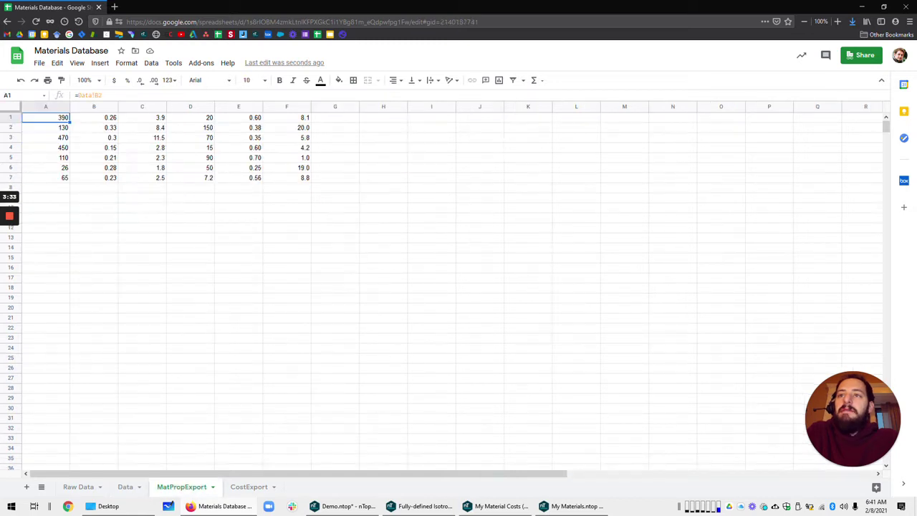
click(45, 178)
click(46, 188)
click(45, 218)
click(46, 248)
click(46, 288)
click(94, 328)
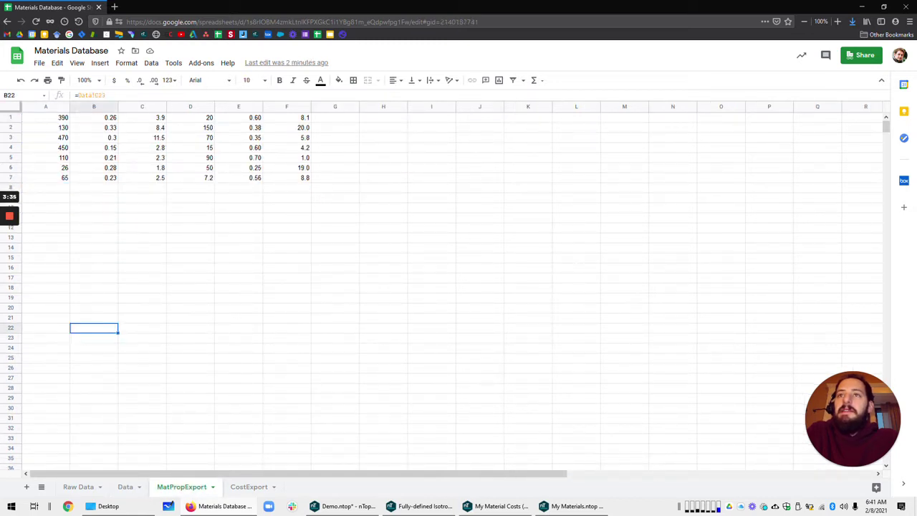
double_click(239, 167)
click(335, 118)
click(335, 147)
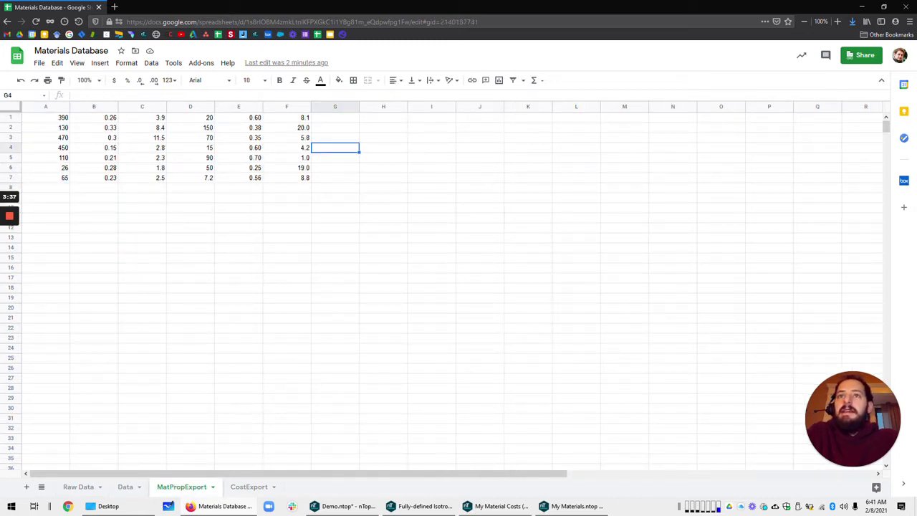
click(335, 187)
click(191, 188)
click(286, 187)
drag(286, 188, 46, 187)
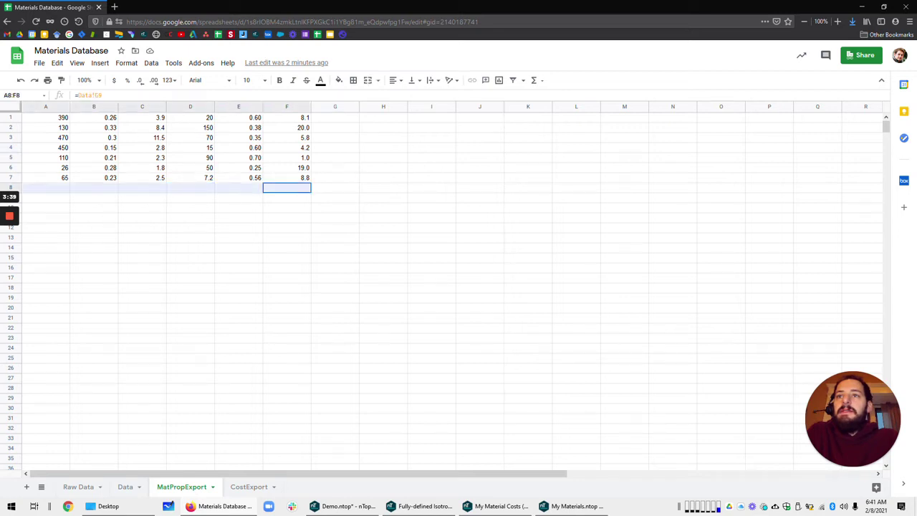
click(142, 198)
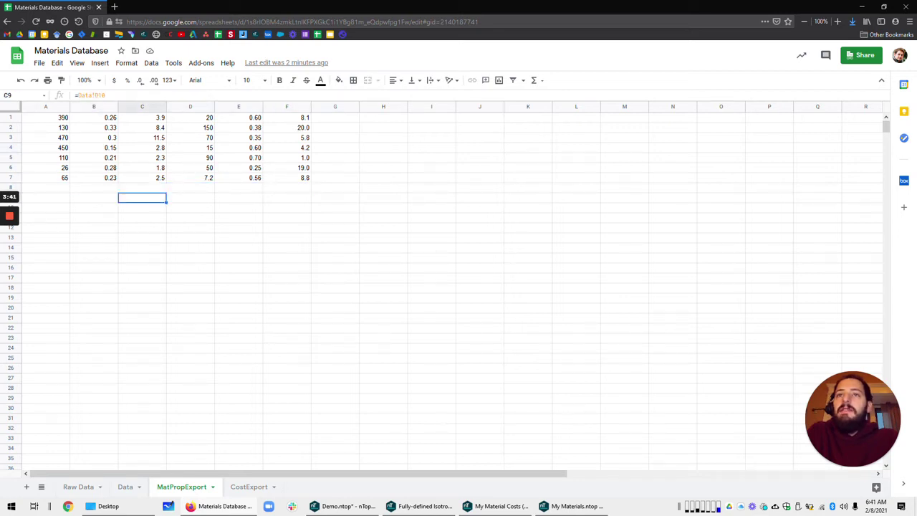
click(286, 188)
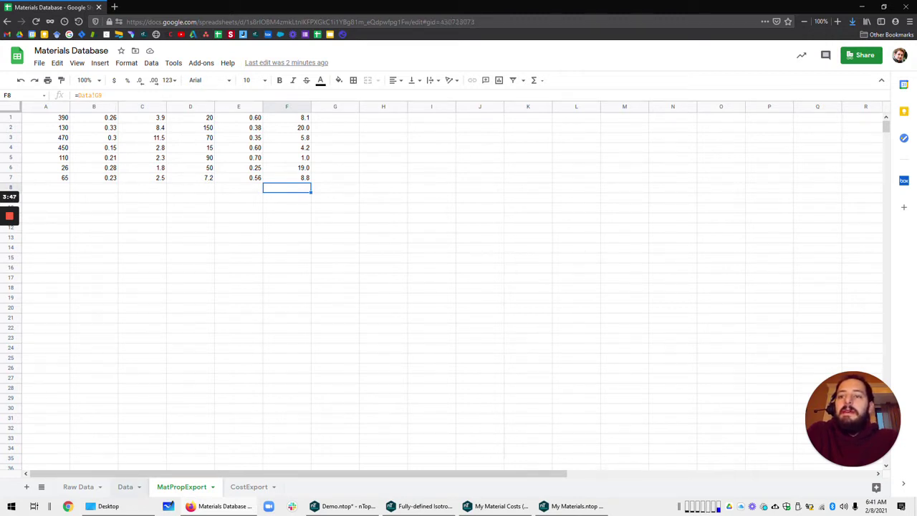
click(126, 486)
click(181, 487)
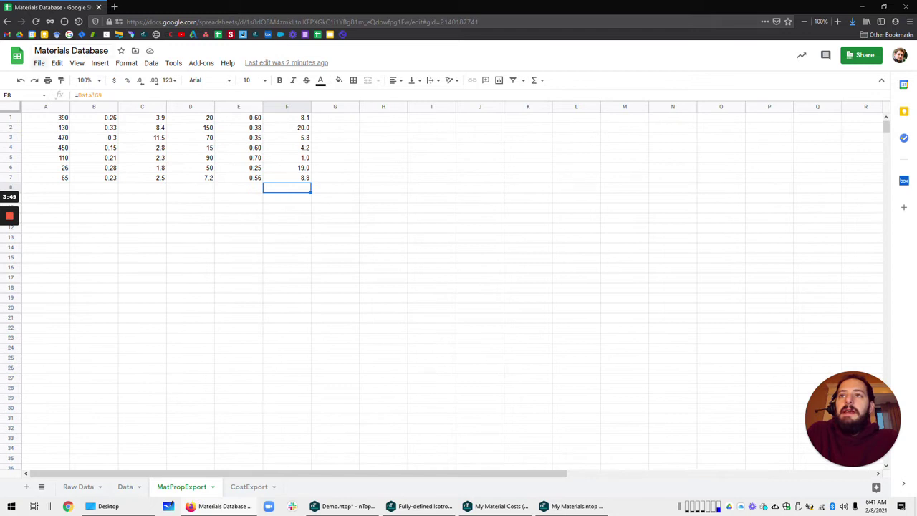
Step: Find the comma-separated values download option for the MatPropExport sheet without downloading, and highlight the property values in A1:F7
click(40, 63)
mouse_move(65, 188)
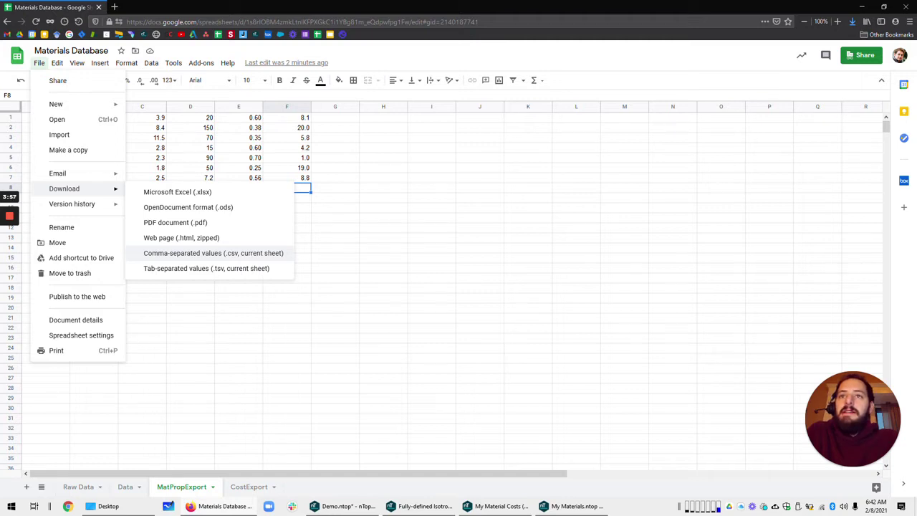
click(336, 228)
drag(287, 178, 45, 118)
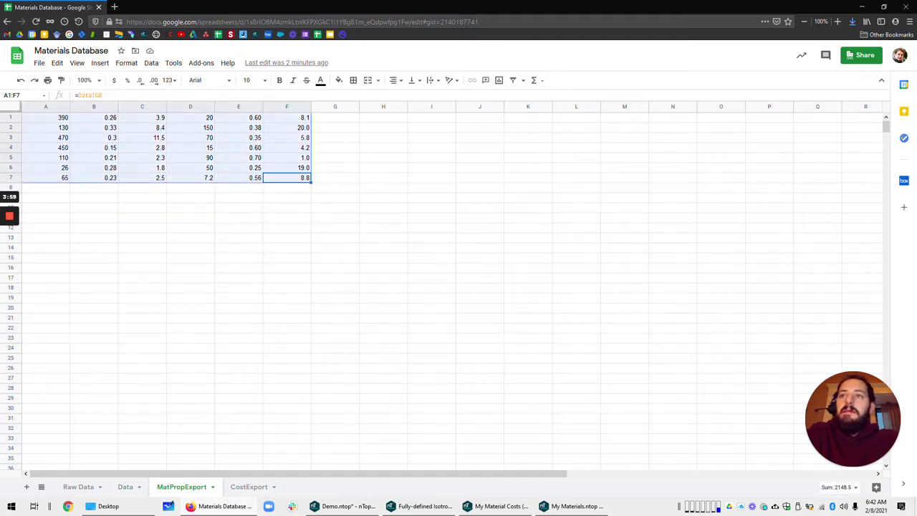
click(141, 238)
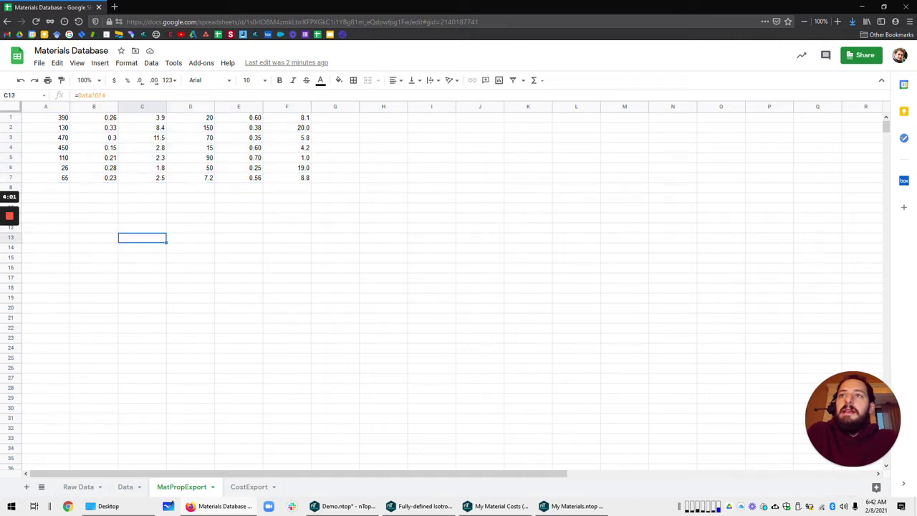
click(39, 63)
click(287, 247)
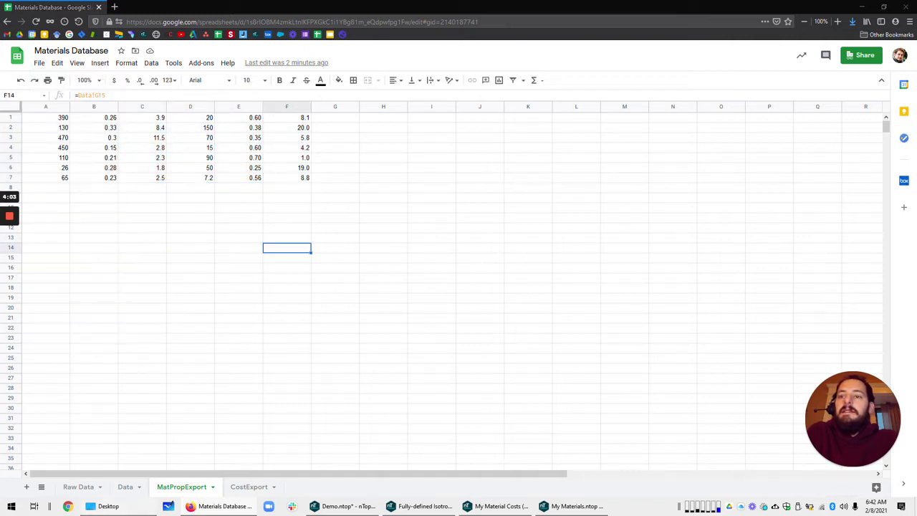
Step: Open Materials Database - MatPropExport.csv from the Desktop folder in Notepad, highlight all its comma-separated values, and put both windows away
click(109, 506)
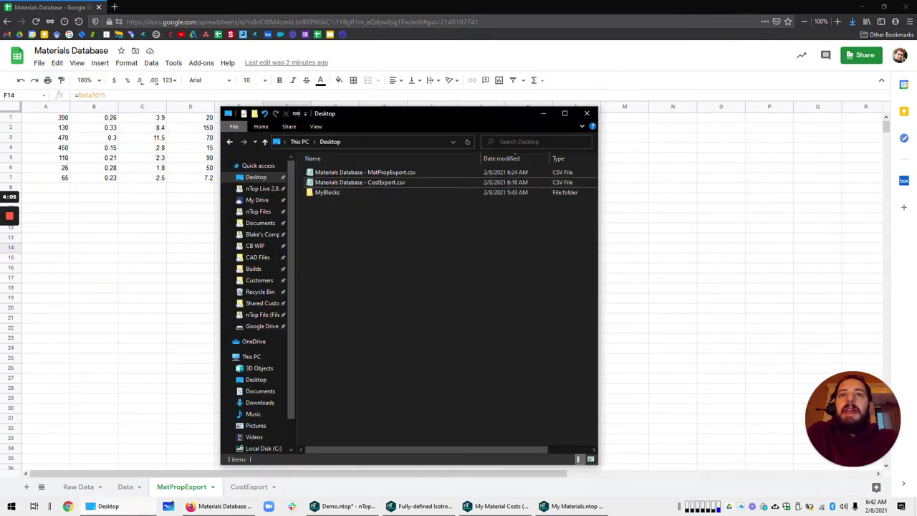
drag(350, 114, 417, 113)
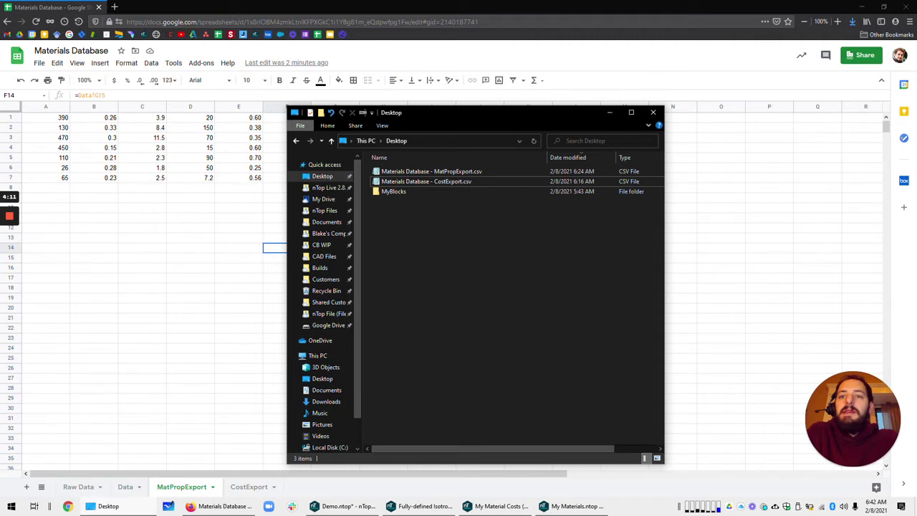
click(431, 171)
key(Return)
key(ctrl+a)
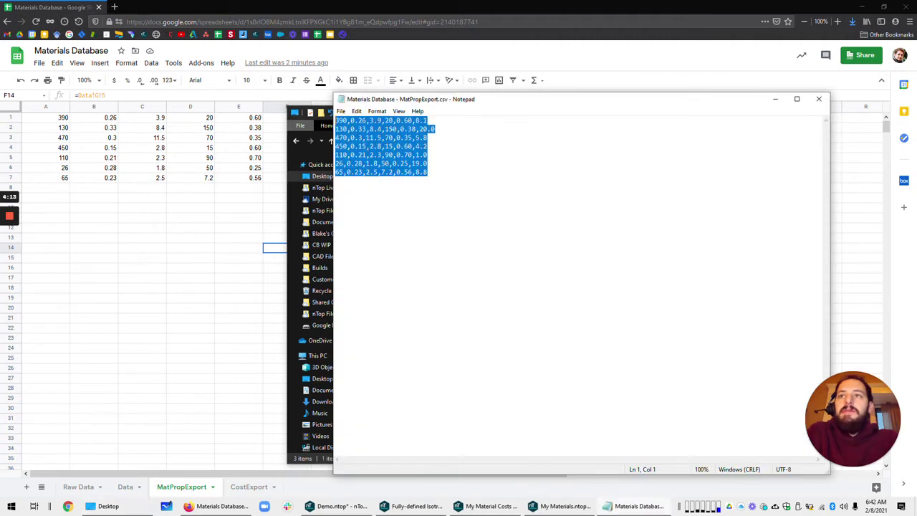
drag(430, 173, 335, 120)
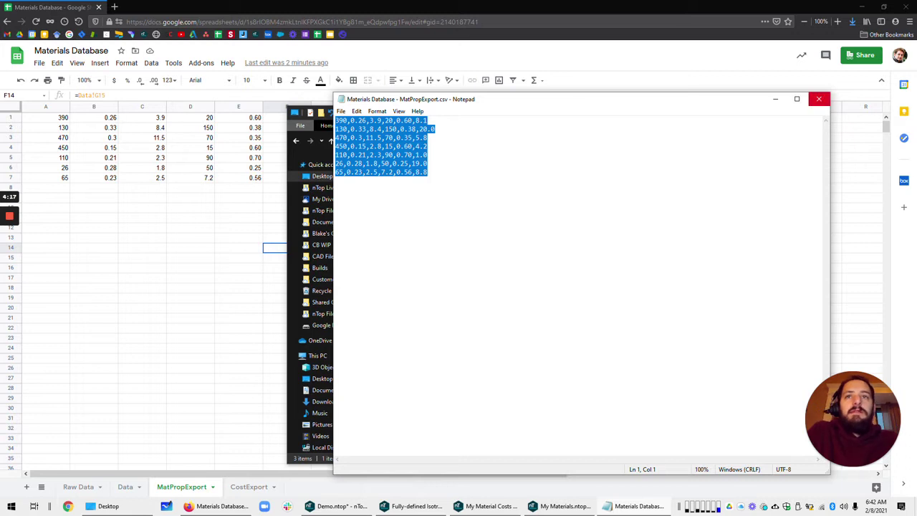
click(819, 99)
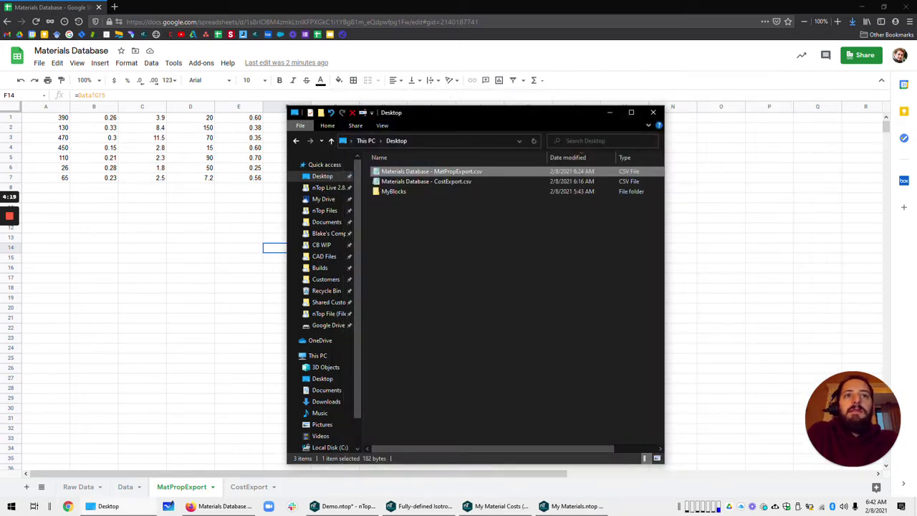
click(609, 113)
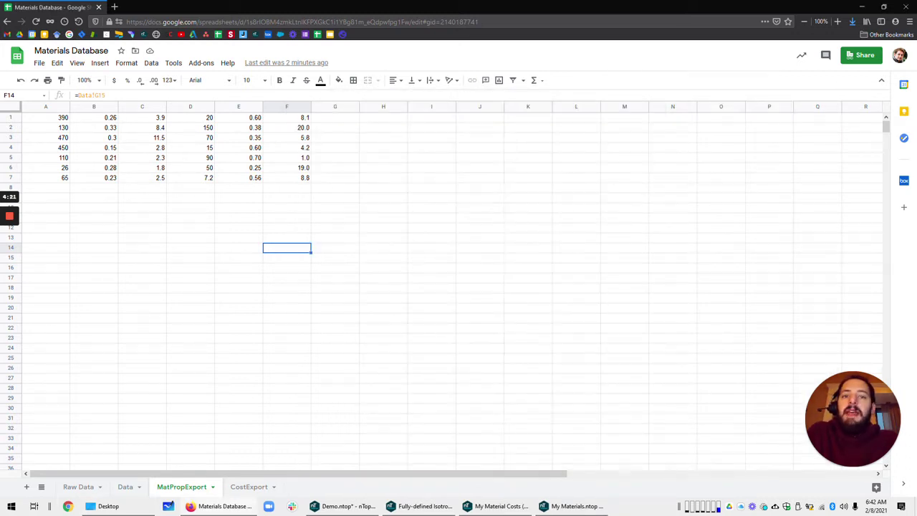
Step: Switch to the My Materials notebook in nTop and set its Data Path to Materials Database - MatPropExport.csv on the Desktop
click(573, 505)
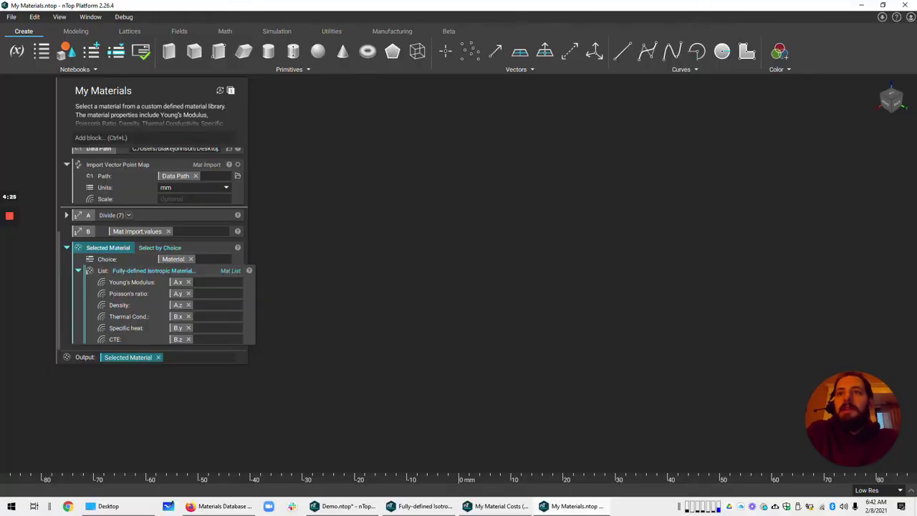
middle_drag(143, 315, 145, 319)
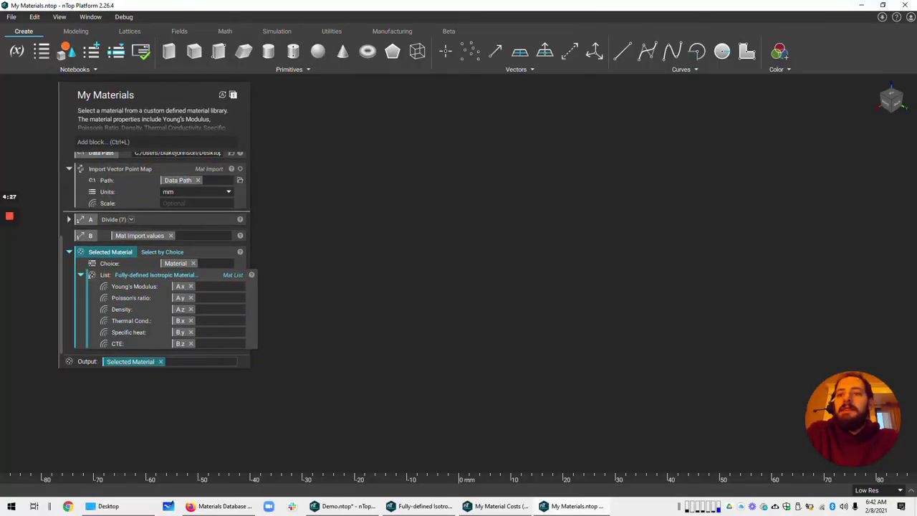
click(174, 362)
scroll(154, 251, up, 4)
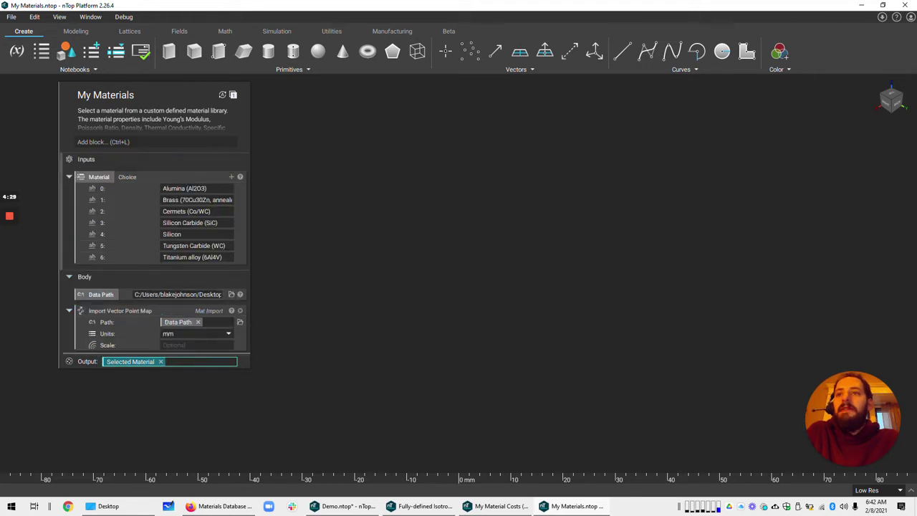
click(231, 295)
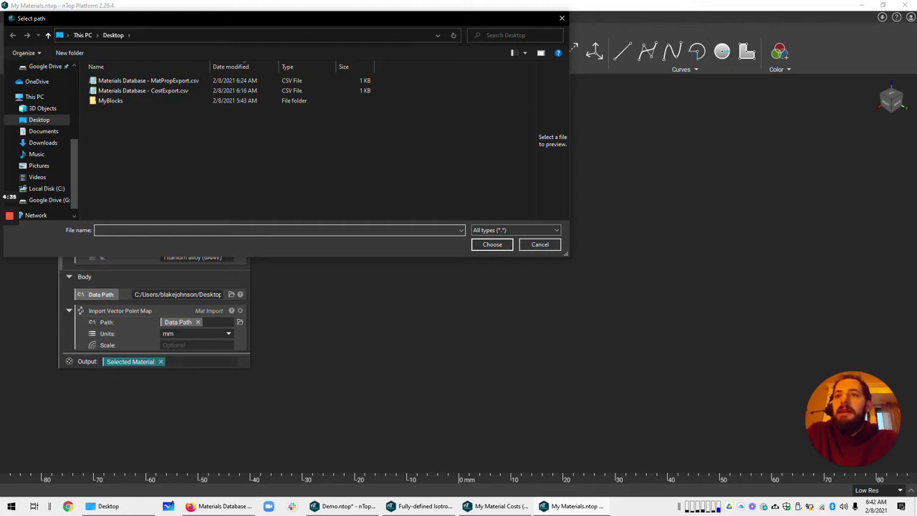
click(148, 80)
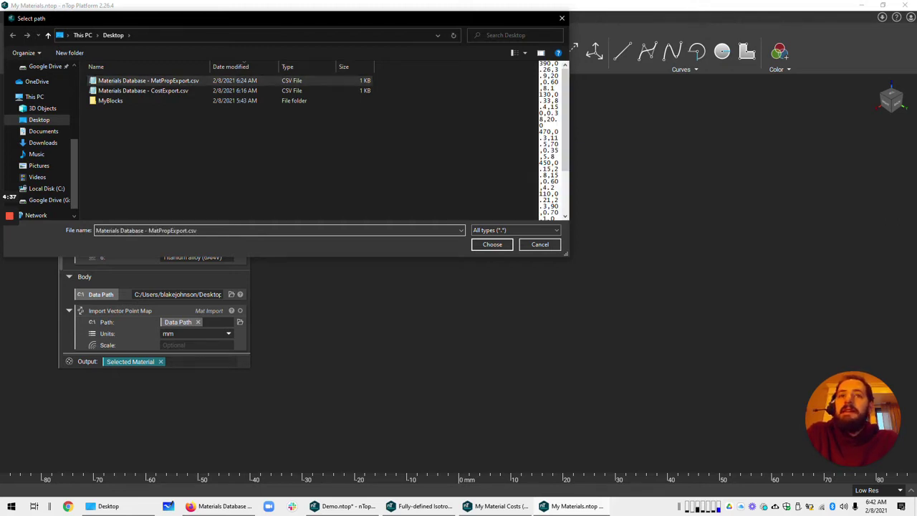
click(492, 244)
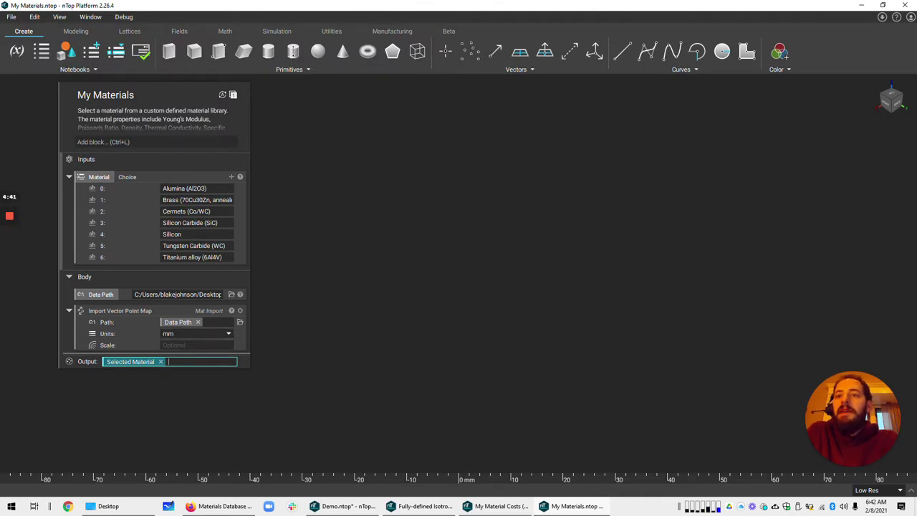
Step: Collapse the Import Vector Point Map block and review the notebook from the Material inputs to the Selected Material list
click(136, 311)
click(70, 310)
scroll(154, 287, down, 2)
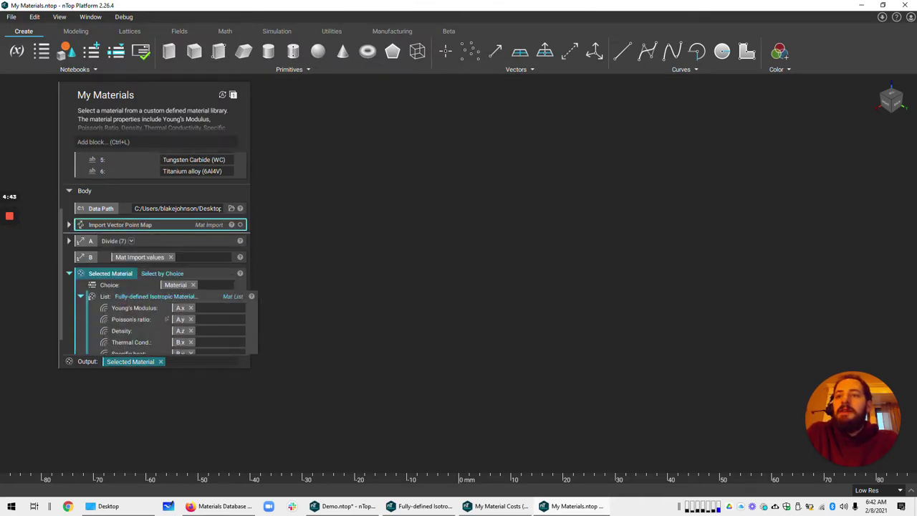
scroll(154, 258, up, 2)
scroll(154, 258, down, 3)
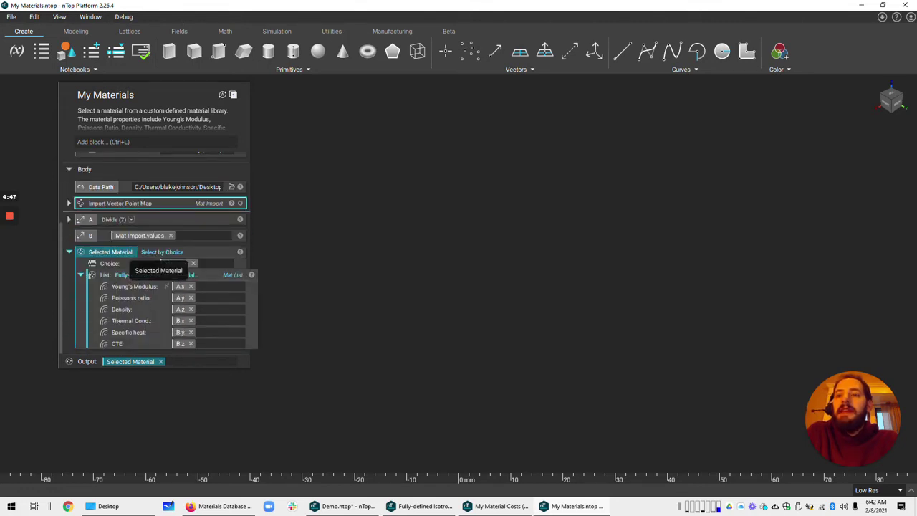
scroll(68, 301, up, 3)
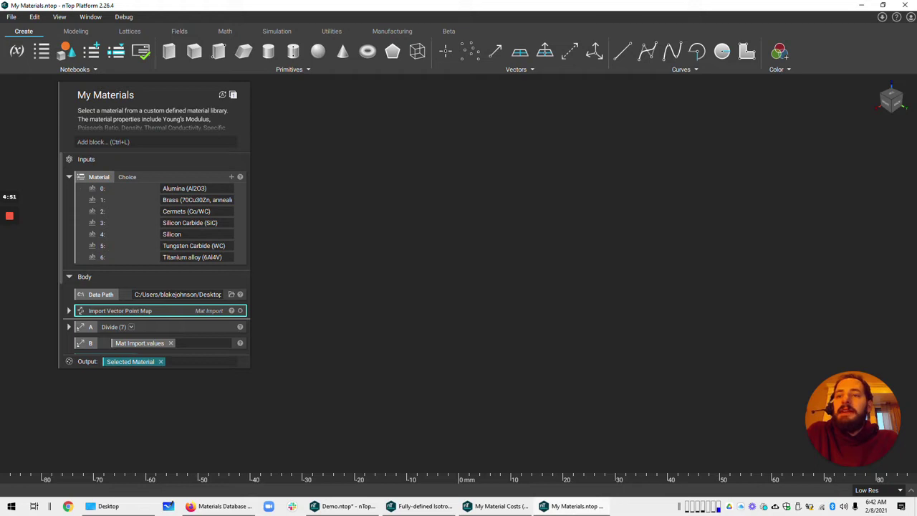
Step: Clear the names of choices 0, 1 and 2 in the Material input of the My Materials notebook
click(146, 178)
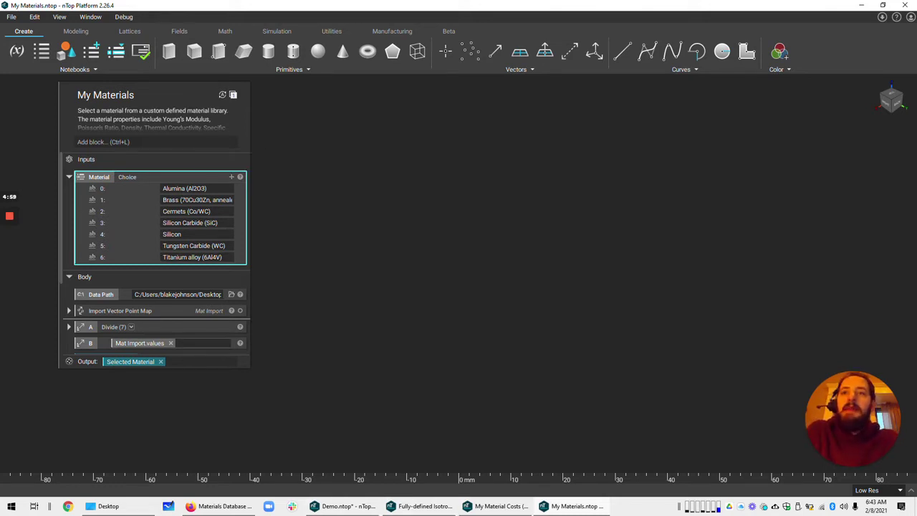
click(197, 189)
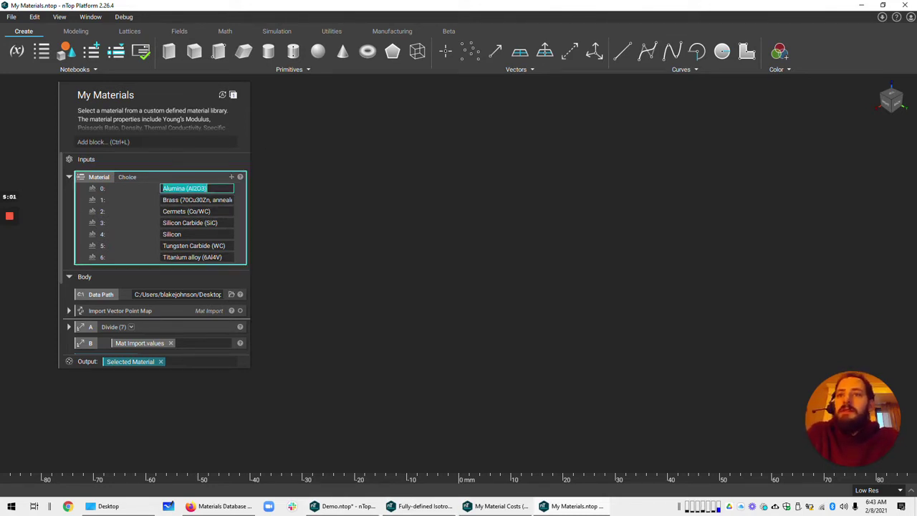
key(BackSpace)
key(Return)
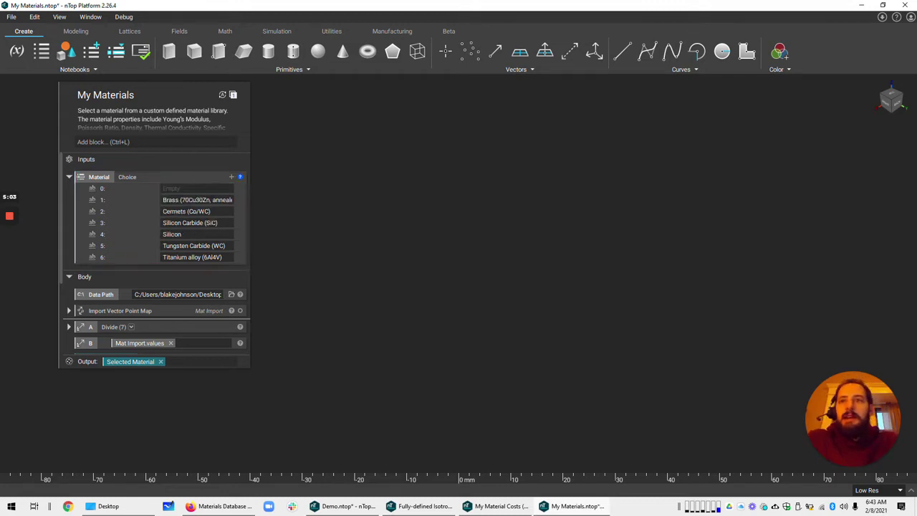
key(BackSpace)
key(Return)
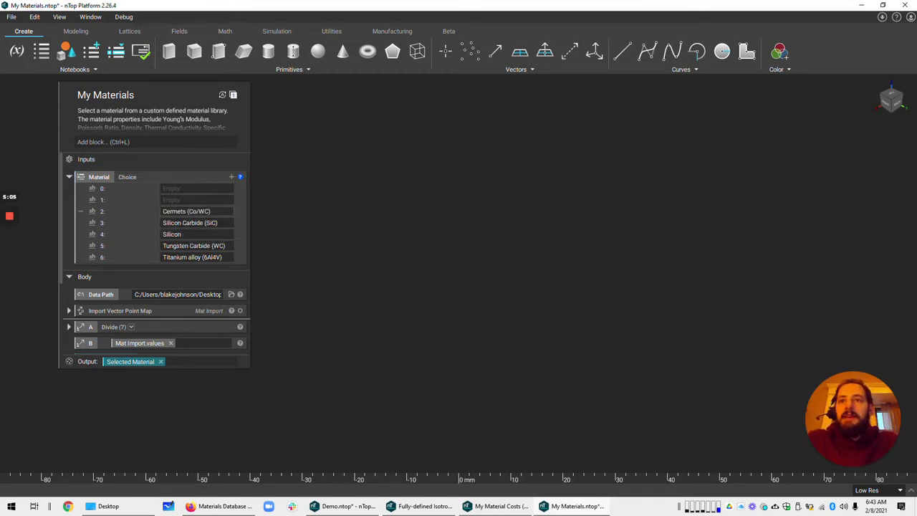
key(BackSpace)
Step: Place the Materials Database spreadsheet beside the notebook and highlight the material names in A2:A8 of the Data sheet
click(219, 506)
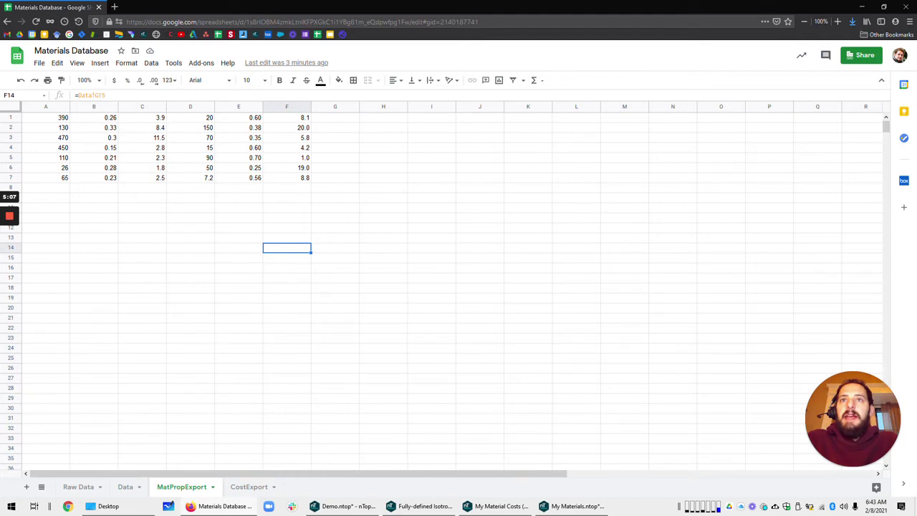
drag(366, 7, 561, 11)
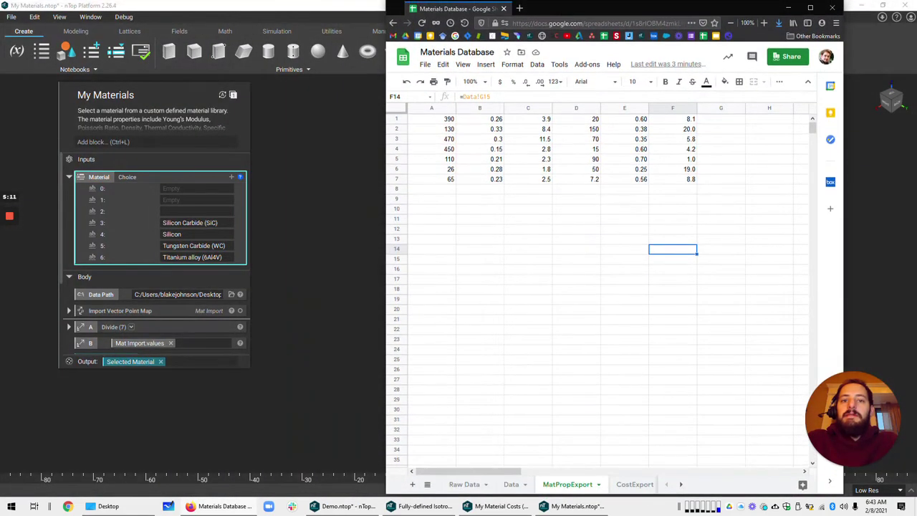
click(510, 485)
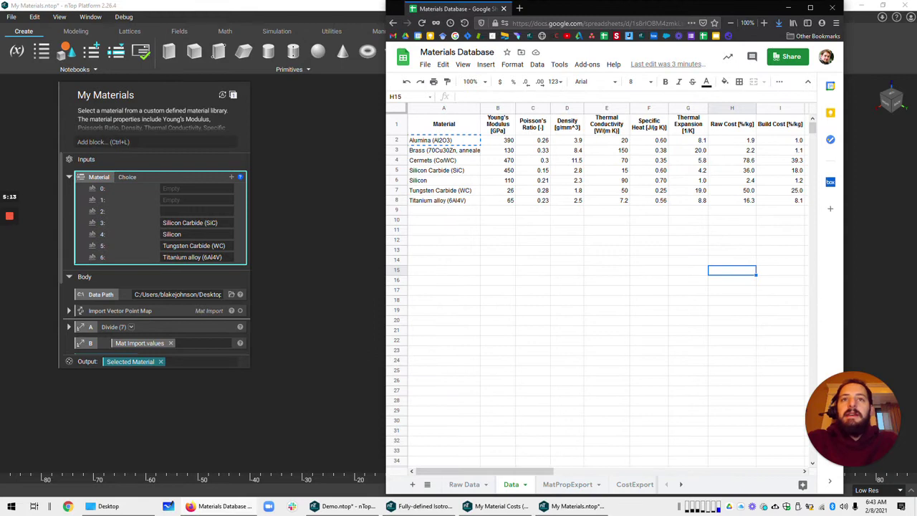
drag(444, 141, 444, 201)
key(ctrl+c)
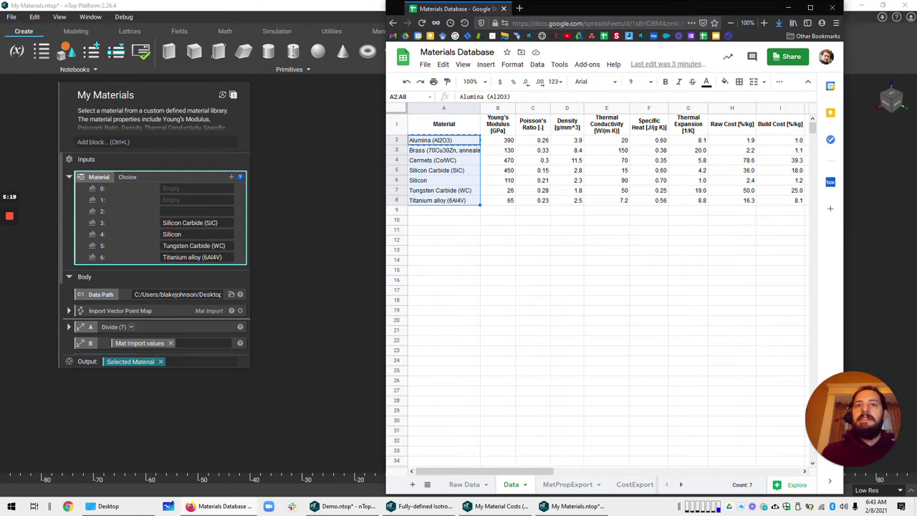
click(444, 140)
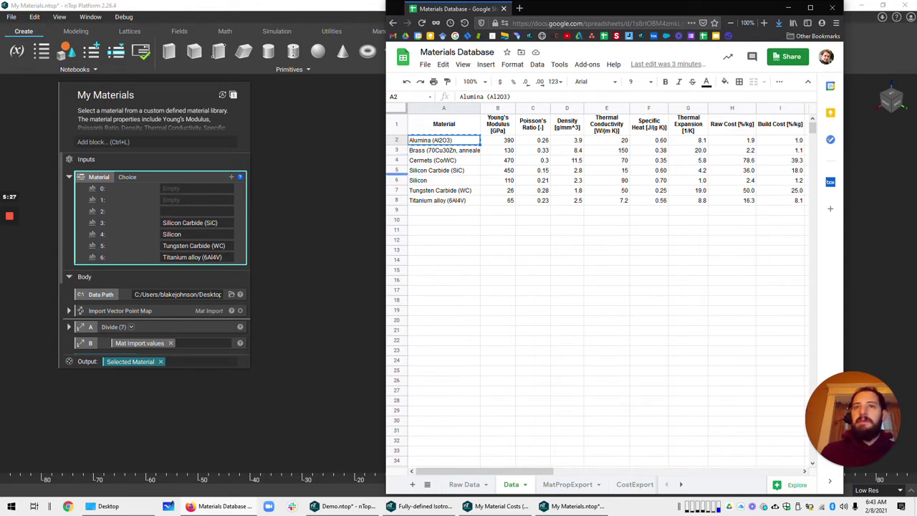
Step: Undo the clearing of the first three Material choice names in the My Materials notebook and select the Material block
click(323, 208)
key(ctrl+z)
key(ctrl+z)
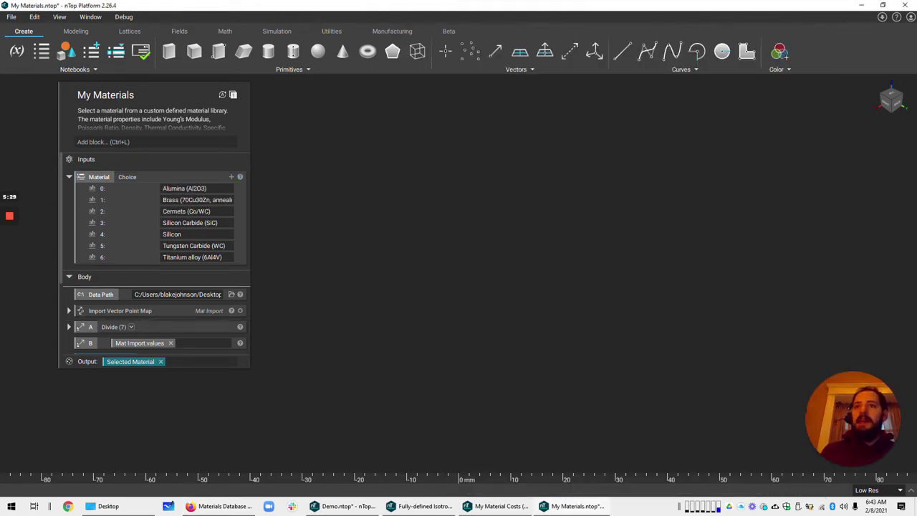
click(135, 181)
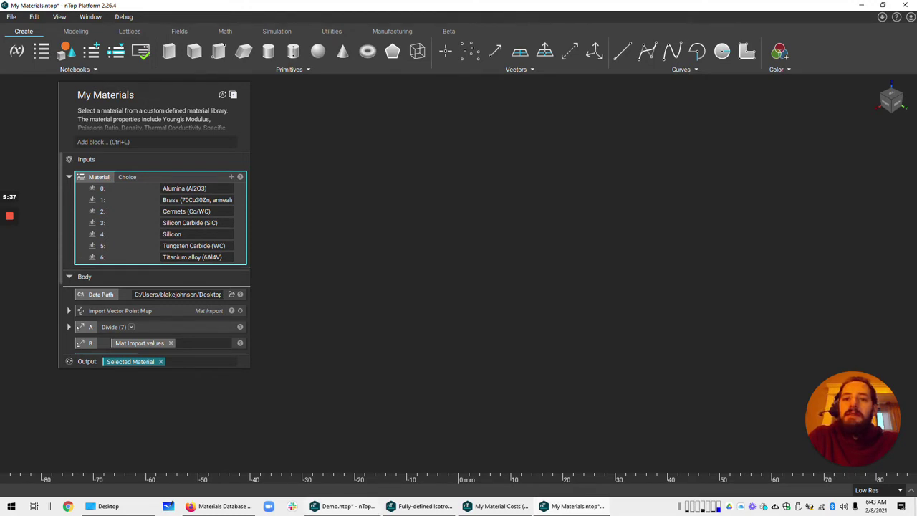
Step: View the My Materials block in the Demo notebook and the property blocks of the Fully-defined Isotropic Material notebook
key(alt+Tab)
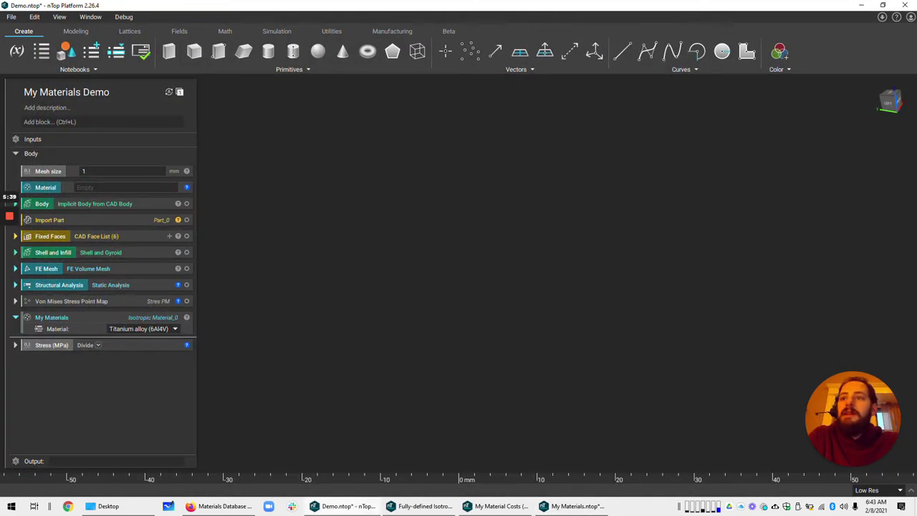
click(93, 319)
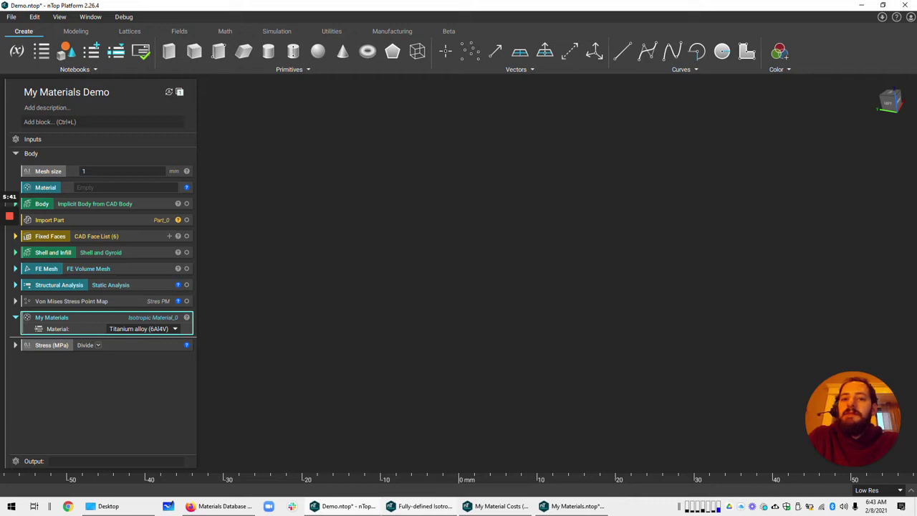
click(420, 506)
click(500, 505)
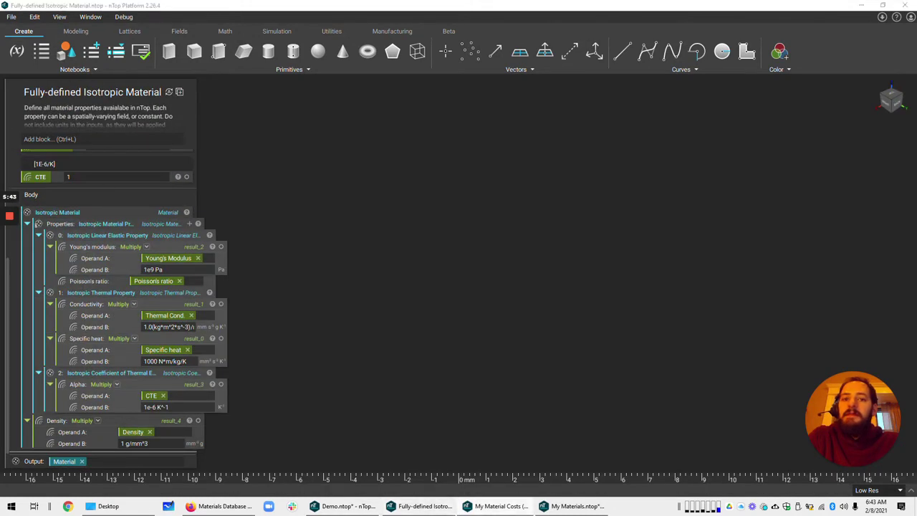
Step: Return to the My Materials notebook and examine its Material choices, data import blocks and Selected Material properties
key(alt+Tab)
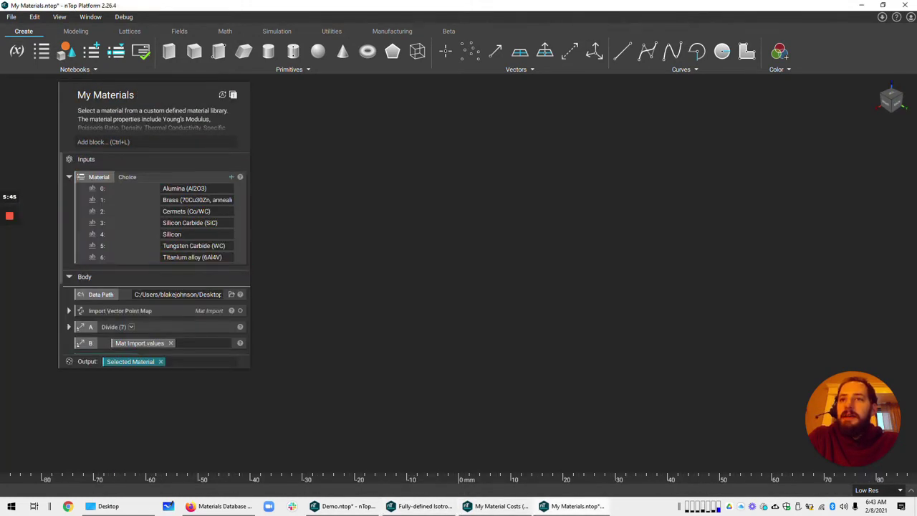
click(136, 188)
click(192, 189)
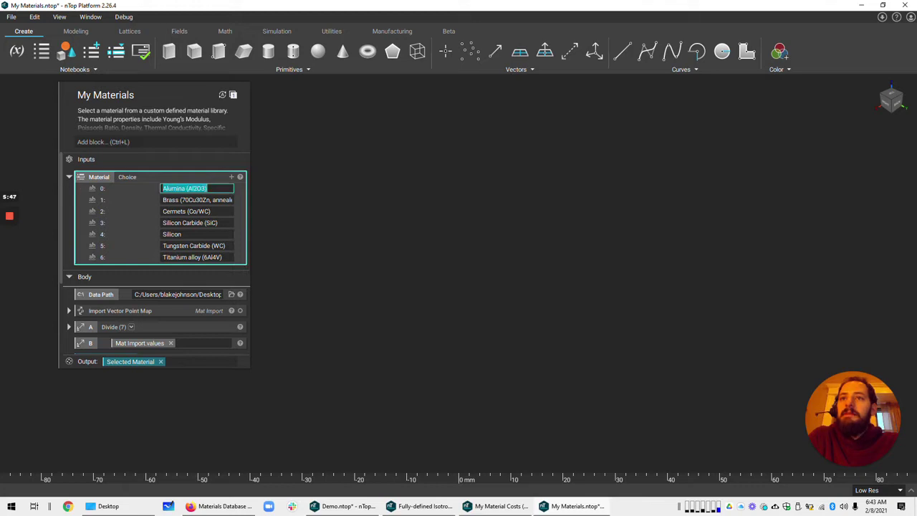
scroll(144, 200, down, 4)
scroll(144, 201, up, 4)
scroll(158, 251, down, 5)
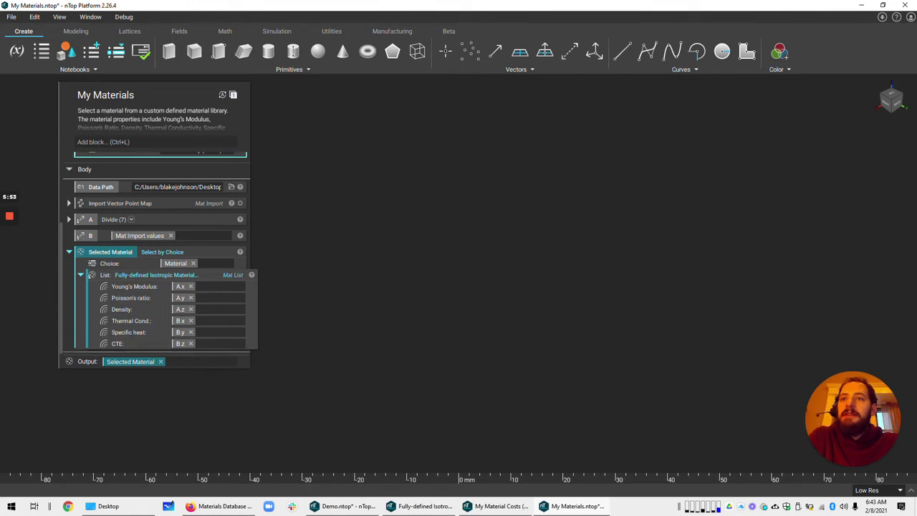
scroll(158, 251, up, 3)
click(294, 208)
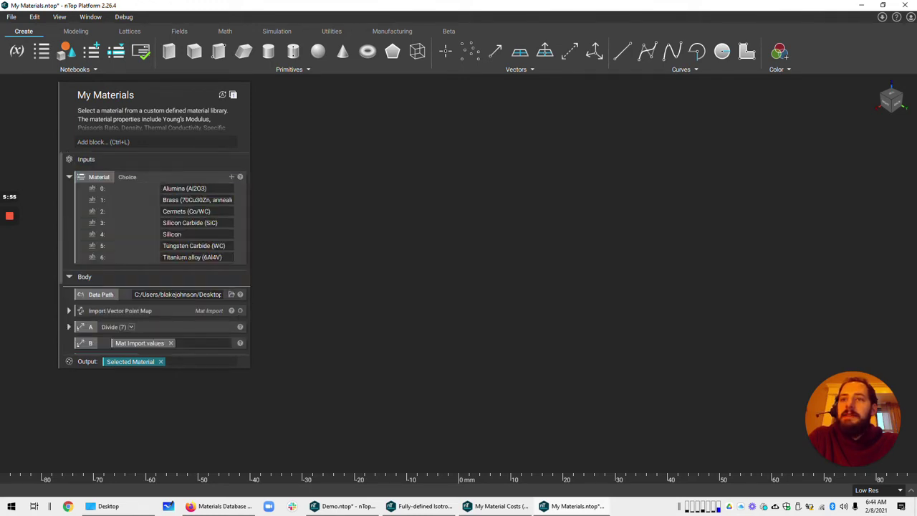
Step: Compare the Material choice list with the import, Divide and Fully-defined Isotropic Material property blocks feeding Selected Material
scroll(154, 287, down, 3)
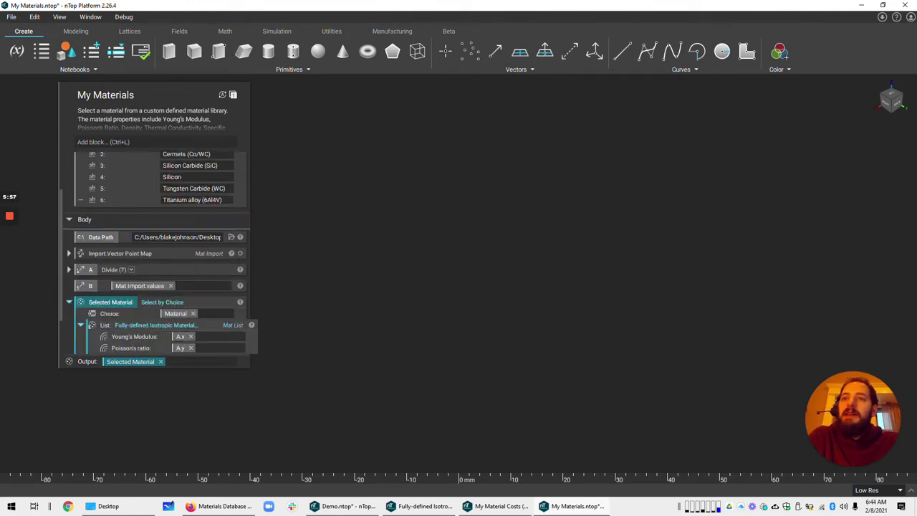
scroll(154, 286, up, 3)
scroll(68, 264, down, 3)
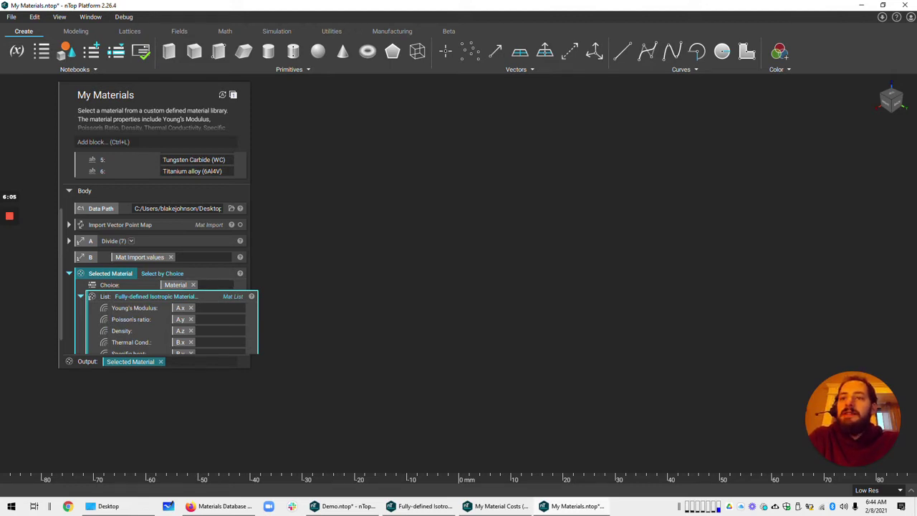
scroll(162, 258, up, 3)
scroll(161, 258, down, 2)
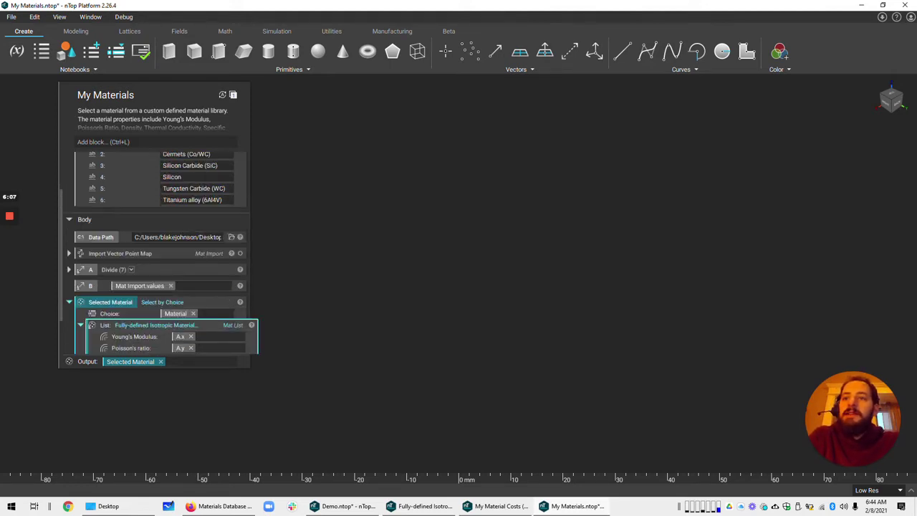
scroll(158, 301, down, 2)
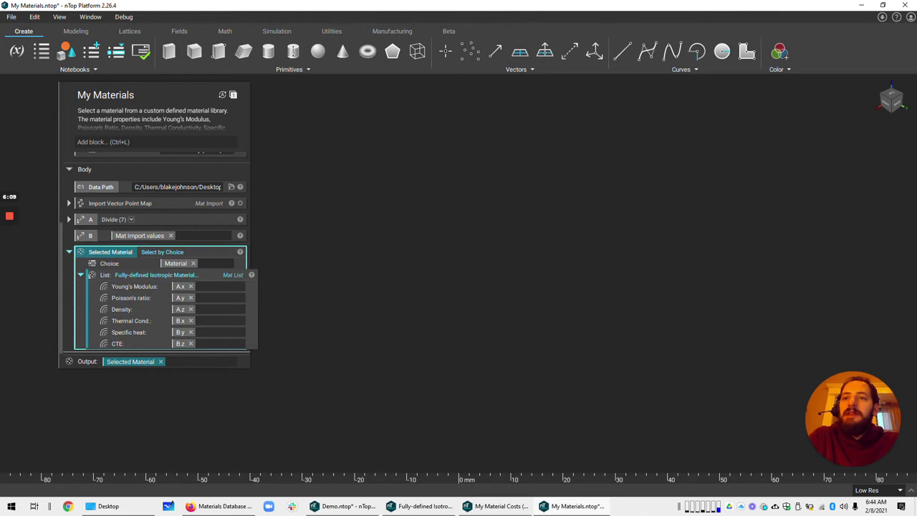
click(166, 285)
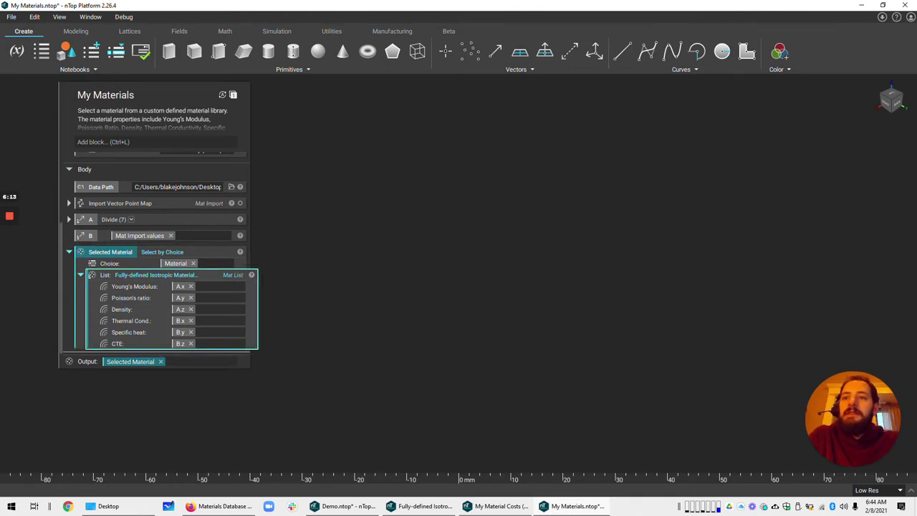
scroll(208, 344, up, 4)
scroll(157, 287, down, 2)
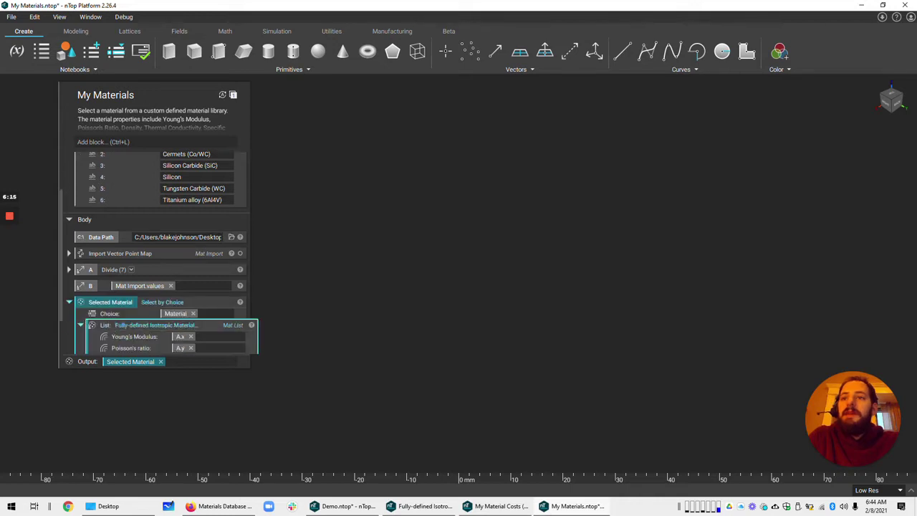
scroll(158, 286, up, 2)
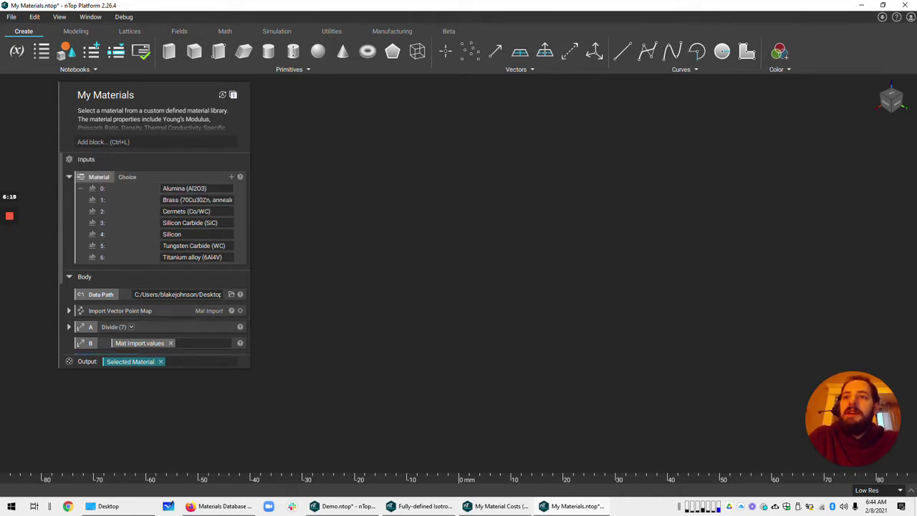
scroll(157, 272, down, 2)
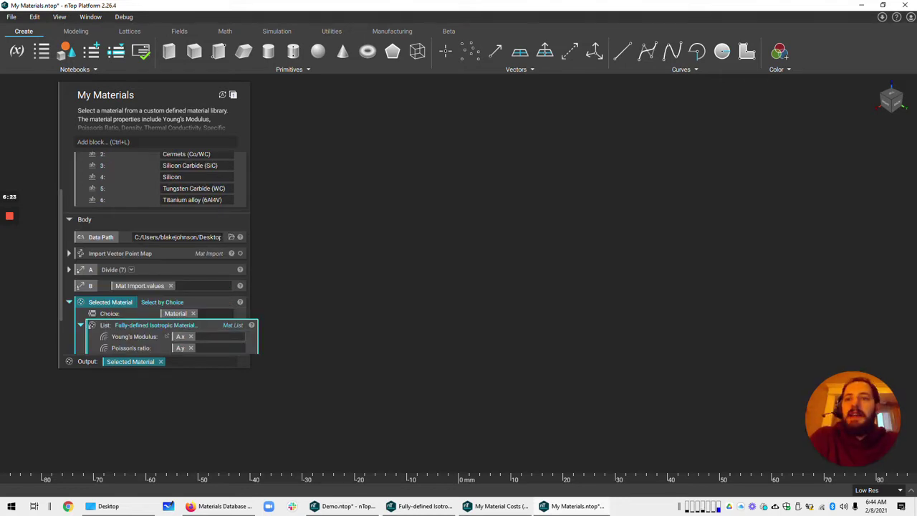
scroll(167, 326, down, 2)
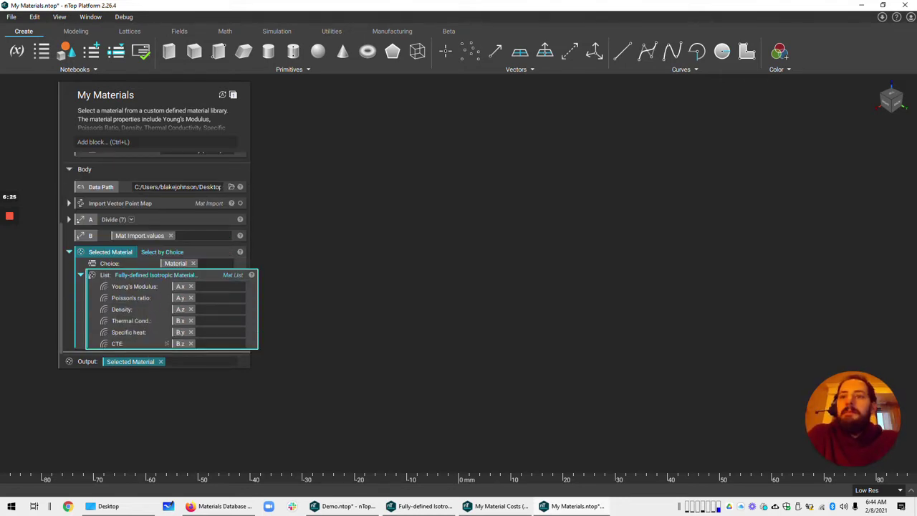
scroll(154, 258, up, 3)
scroll(154, 258, up, 1)
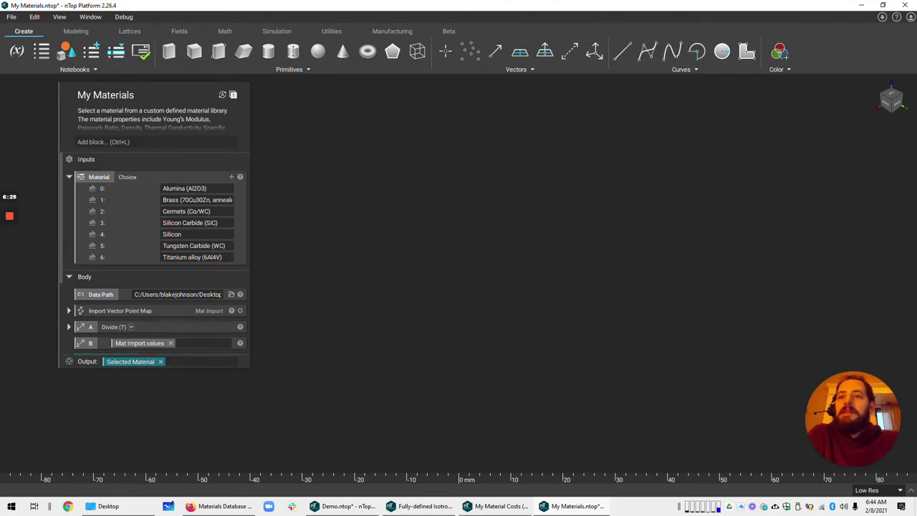
Step: Highlight the Material choice names one by one, from Titanium alloy (6Al4V) up to Silicon Carbide (SiC)
click(197, 257)
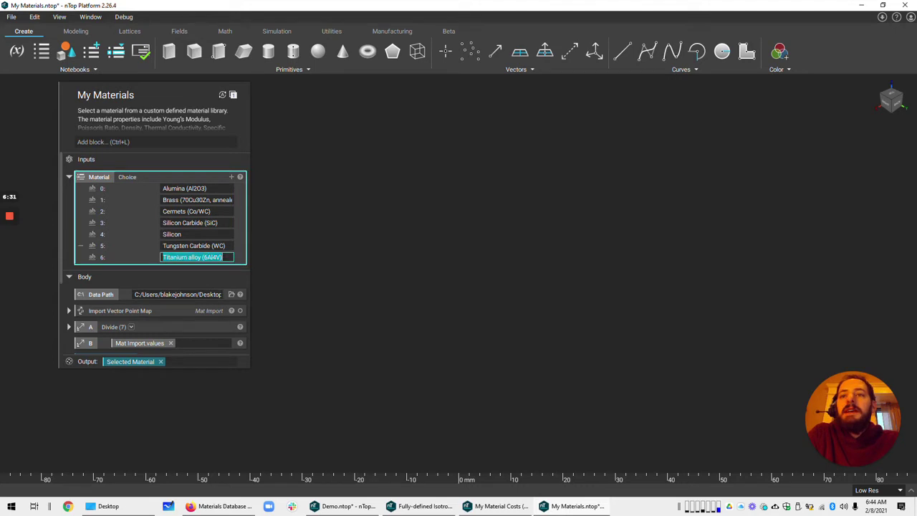
click(199, 246)
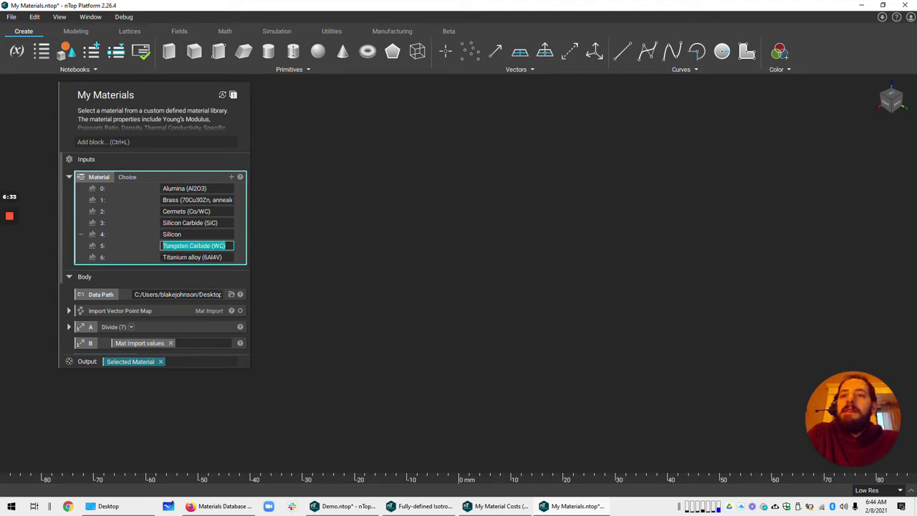
click(199, 235)
click(197, 223)
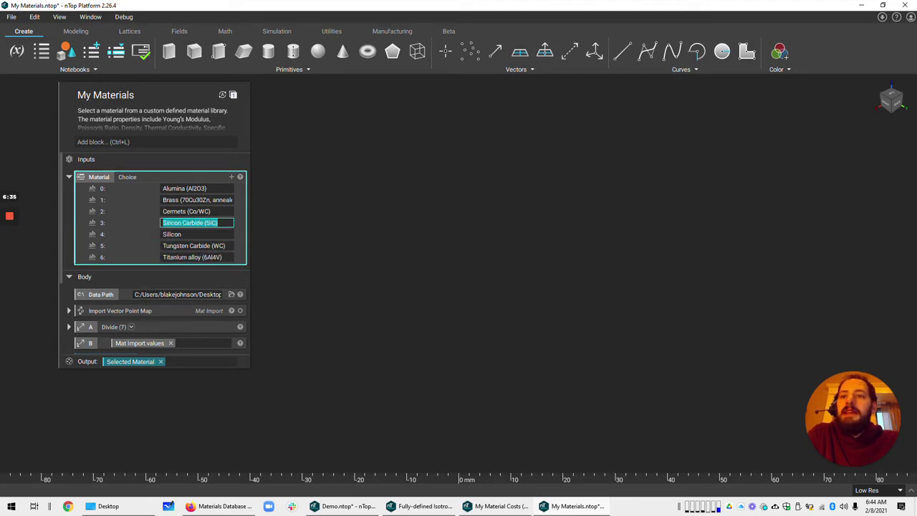
click(178, 294)
click(301, 293)
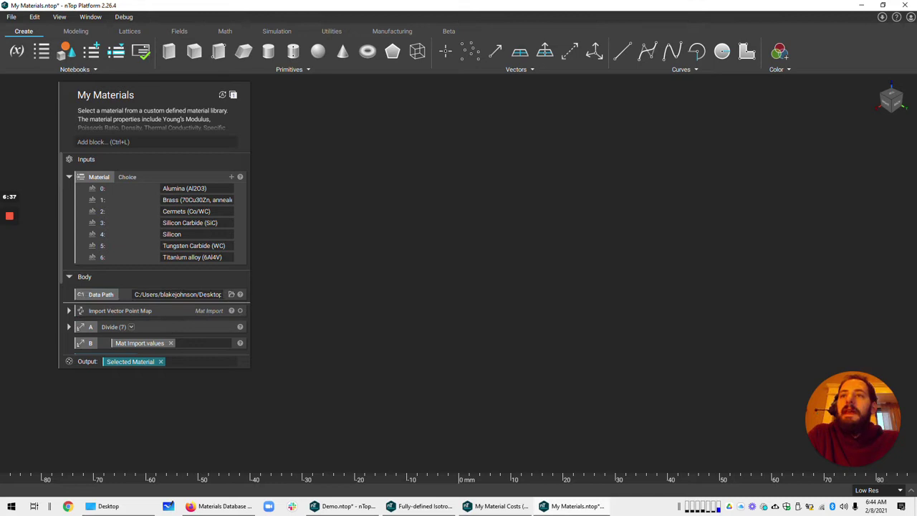
Step: Try ACME Materials as the notebook title and change the title back to My Materials
click(155, 119)
click(145, 95)
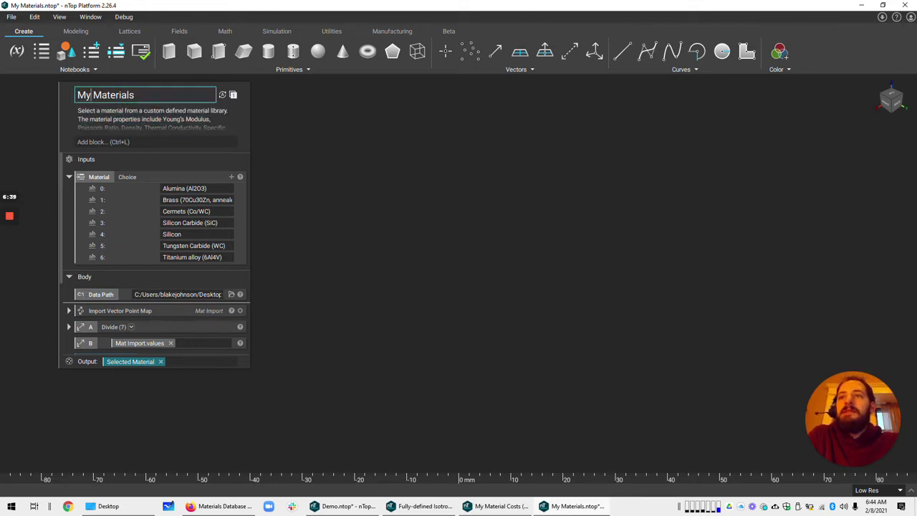
key(BackSpace)
key(BackSpace)
text(ACME)
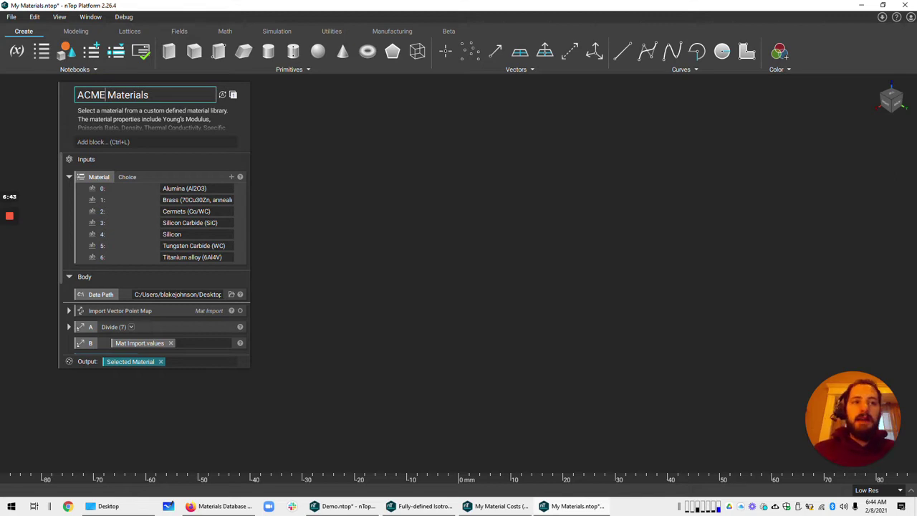
key(BackSpace)
key(BackSpace)
key(BackSpace)
key(BackSpace)
text(My)
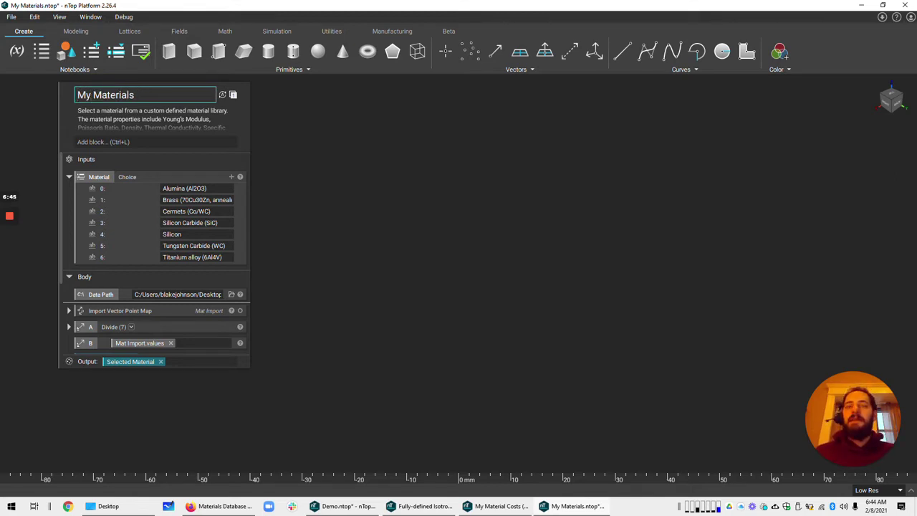
key(Return)
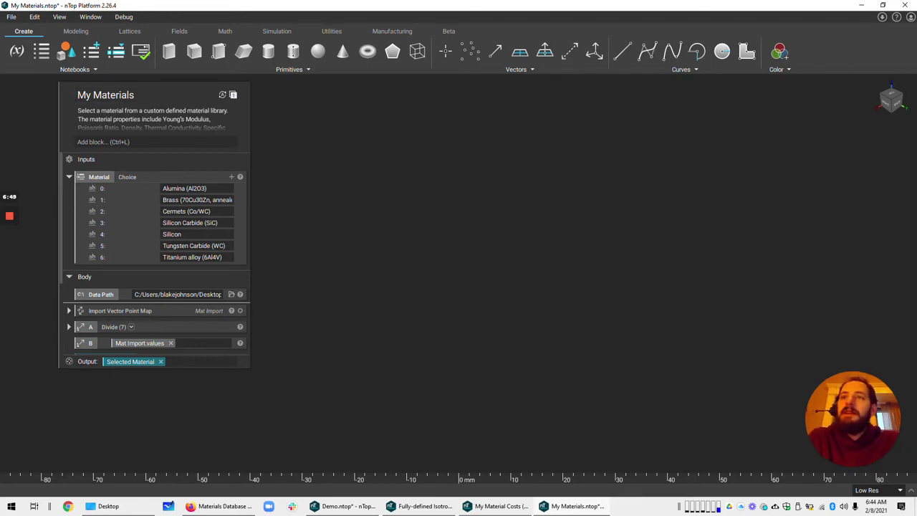
Step: Save the My Materials notebook and switch to the Demo notebook
click(12, 16)
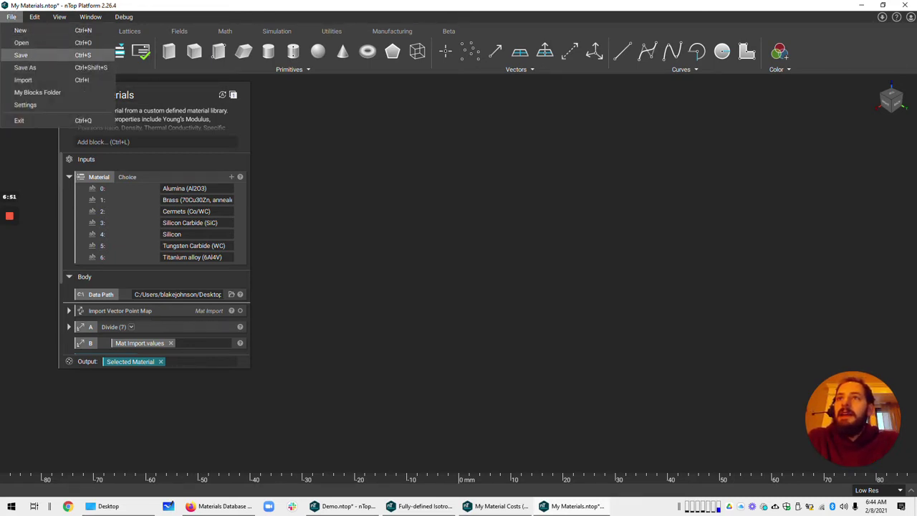
click(26, 55)
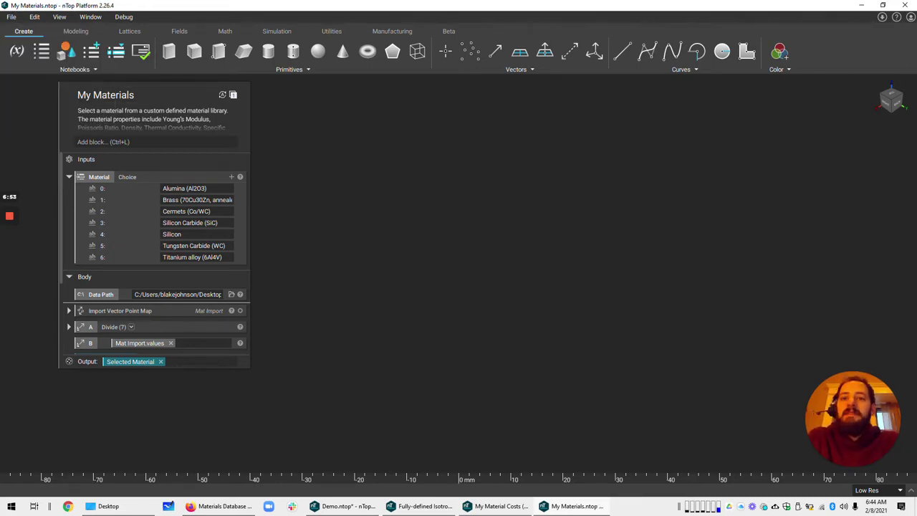
mouse_move(344, 505)
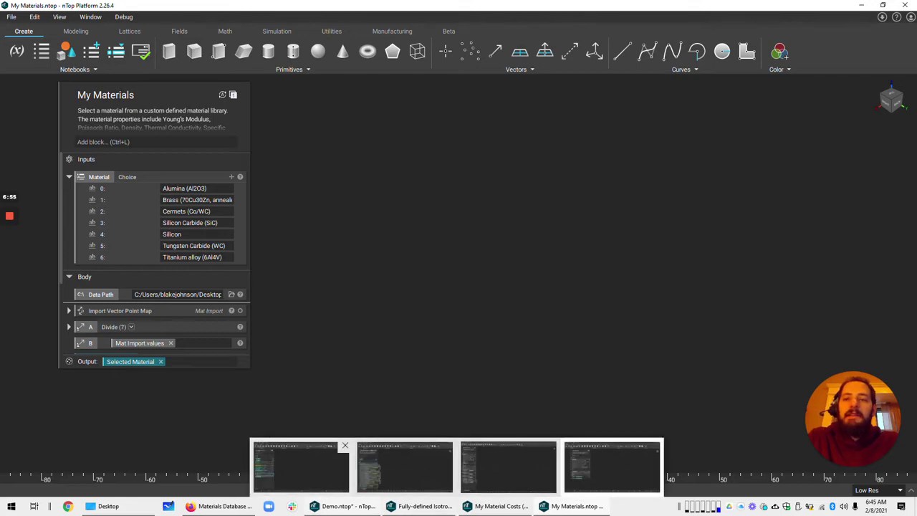
click(301, 465)
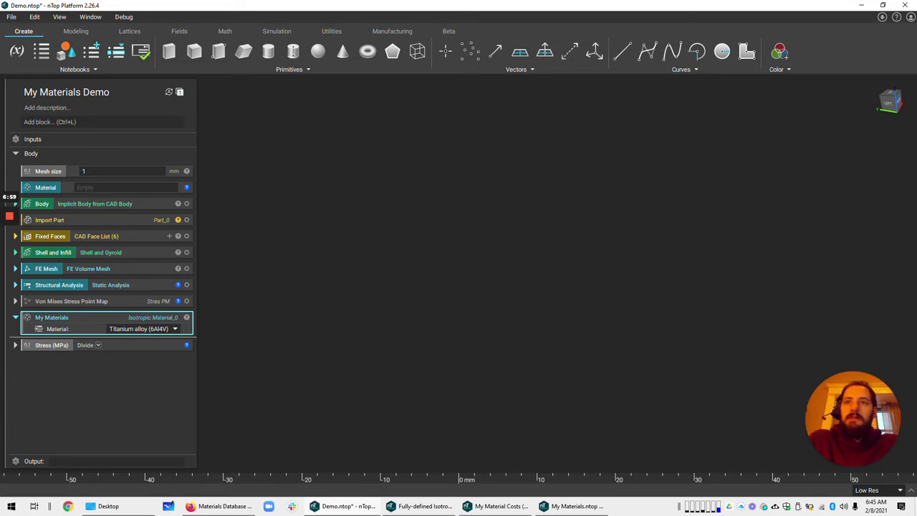
Step: Delete the My Materials block from the Demo notebook and remove it from the file's imported blocks
key(Delete)
key(ctrl+b)
right_click(248, 111)
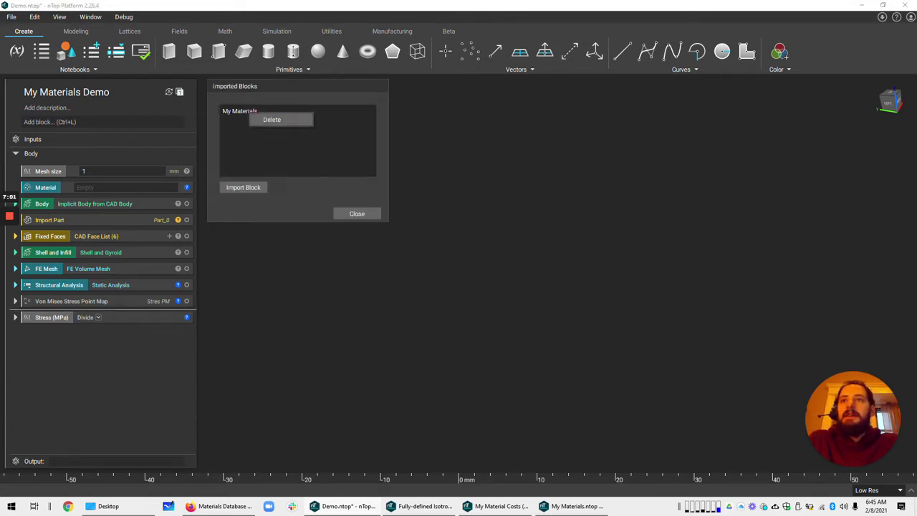
click(270, 119)
click(357, 213)
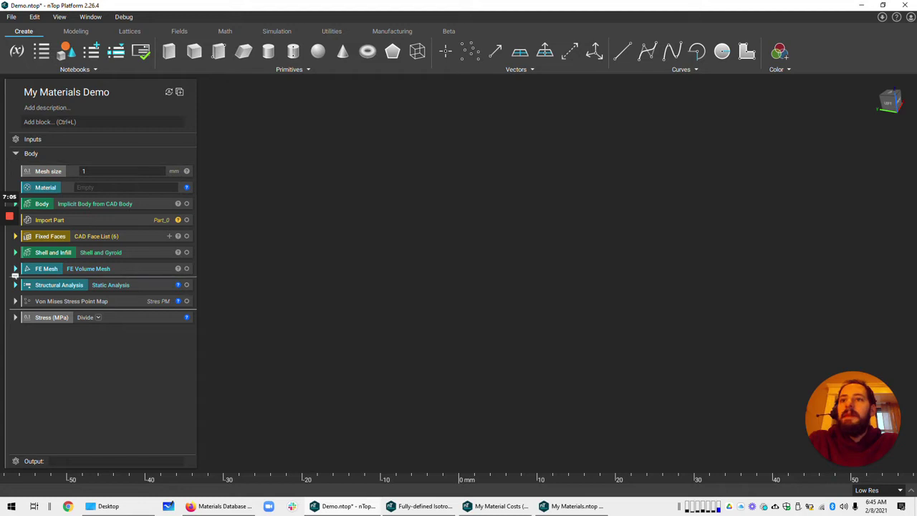
Step: Display the FE Mesh and the Shell and Infill body, and inspect the gyroid infill with a horizontal section cut at about -1.28
click(186, 269)
mouse_move(458, 272)
middle_down()
mouse_move(509, 308)
mouse_move(465, 286)
middle_up()
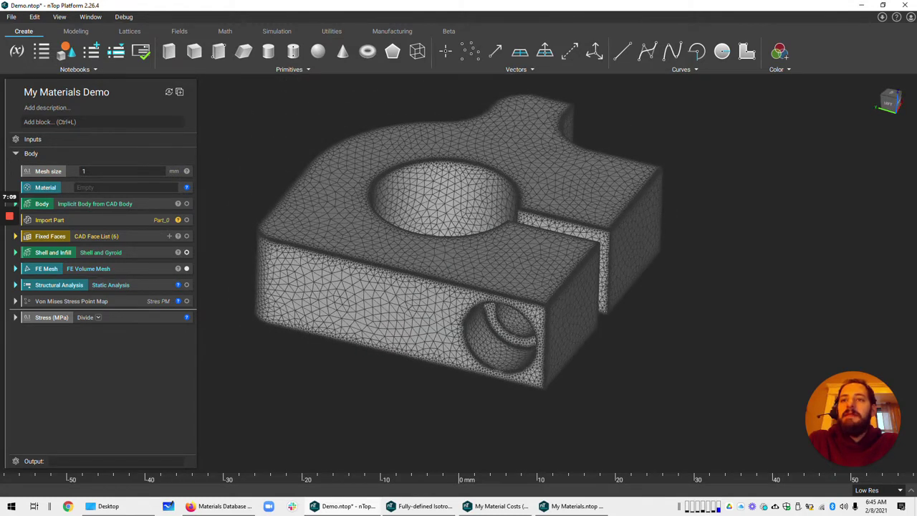
click(150, 252)
click(186, 252)
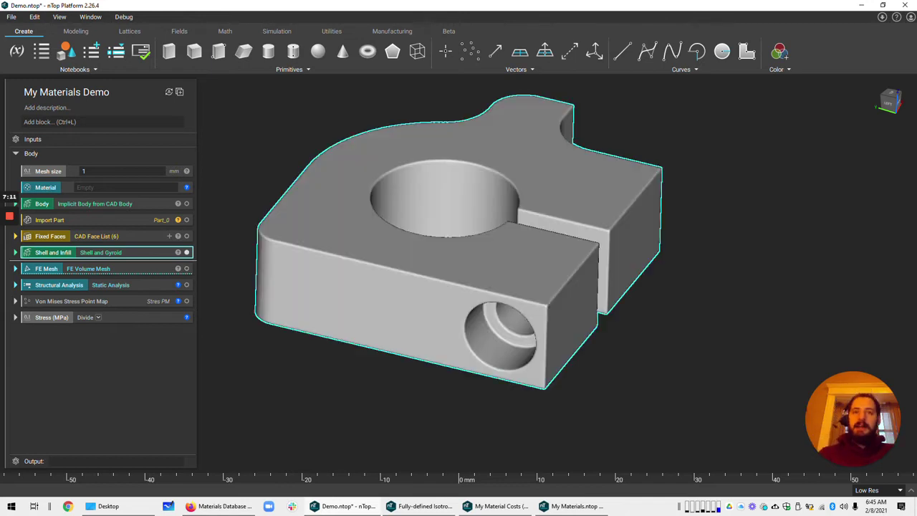
key(x)
middle_drag(458, 272, 459, 237)
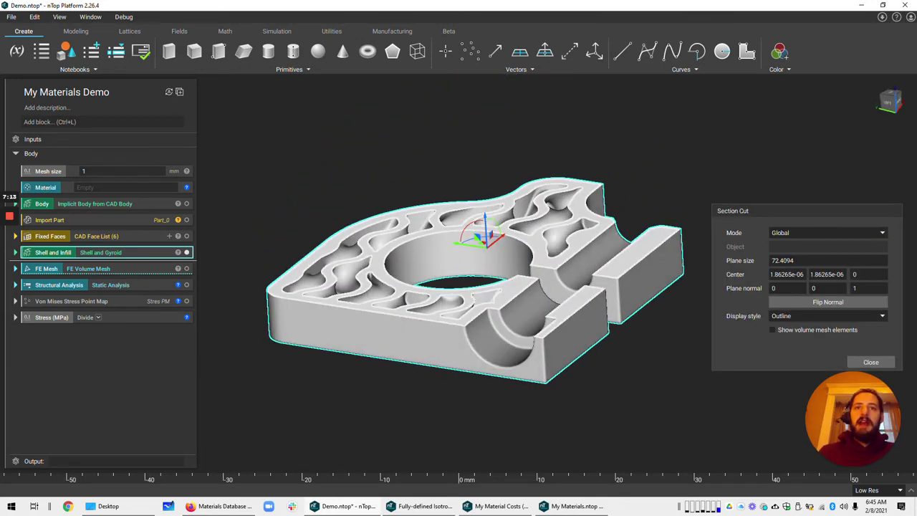
mouse_move(485, 219)
mouse_down()
mouse_move(482, 176)
mouse_move(488, 257)
mouse_move(485, 223)
mouse_up()
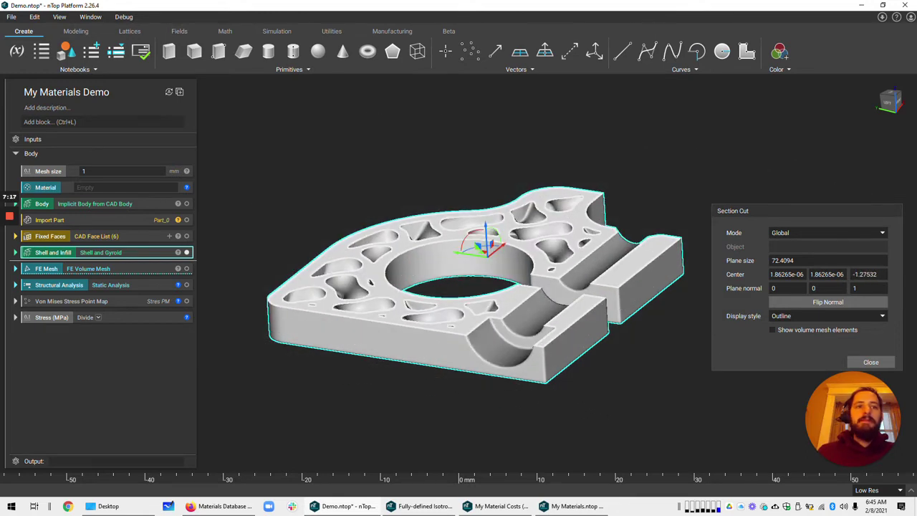
key(x)
click(126, 187)
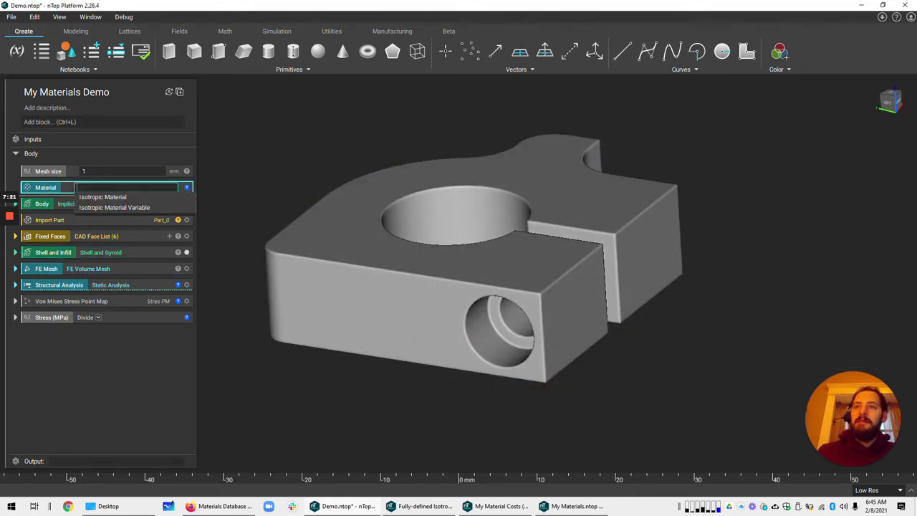
key(Escape)
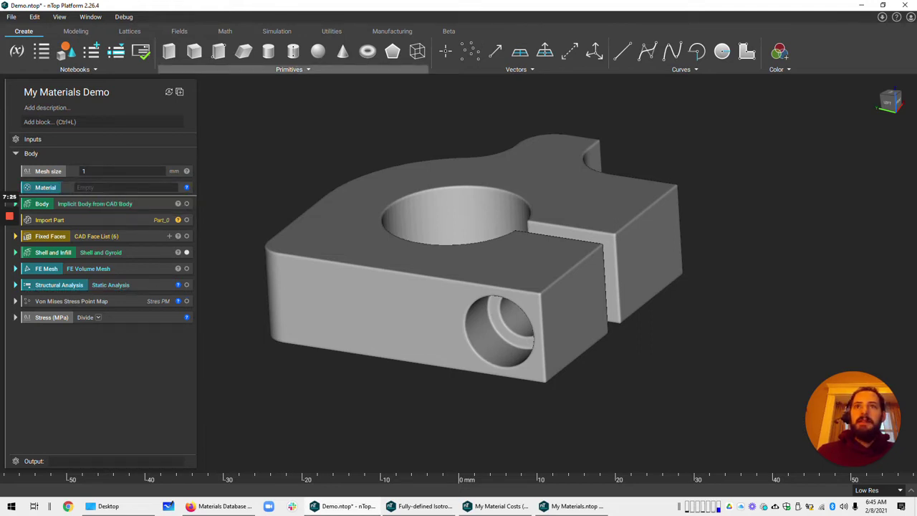
click(276, 31)
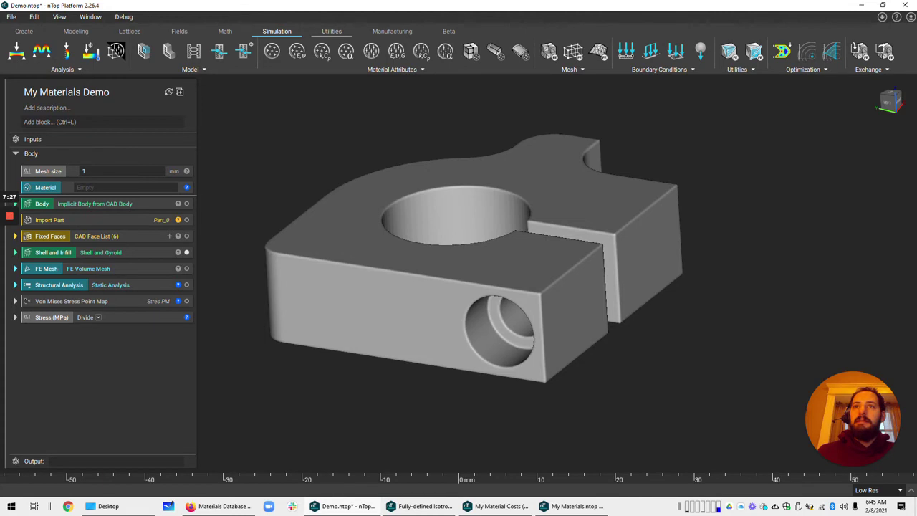
click(331, 32)
click(392, 31)
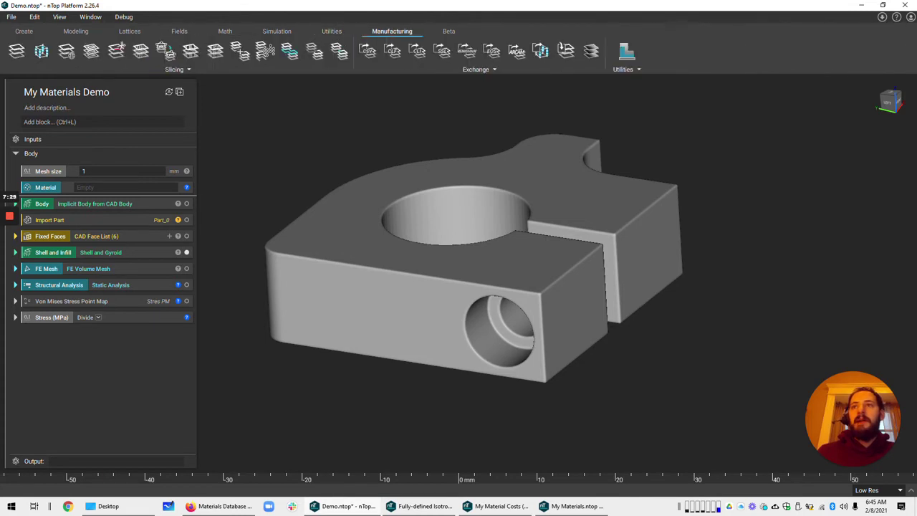
right_drag(458, 272, 469, 298)
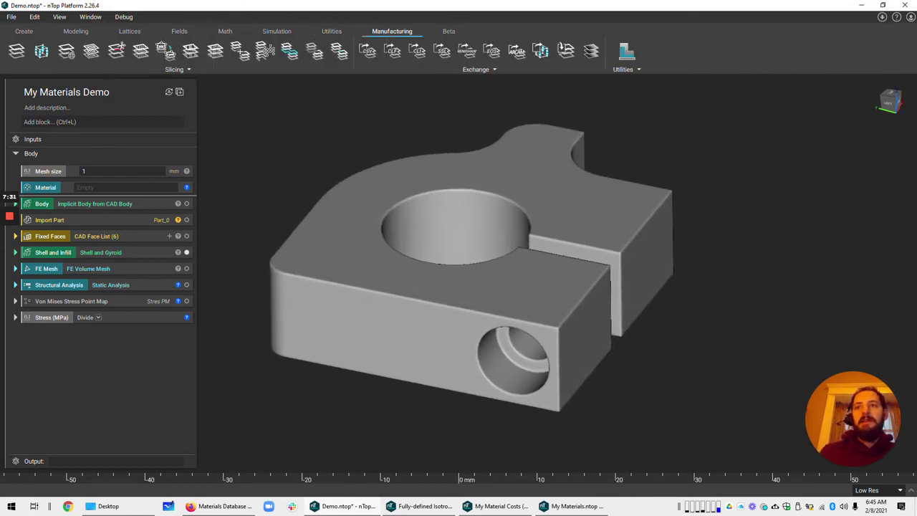
Step: Import My Materials.ntop into the Demo notebook as a custom block and close the imported blocks list
click(180, 92)
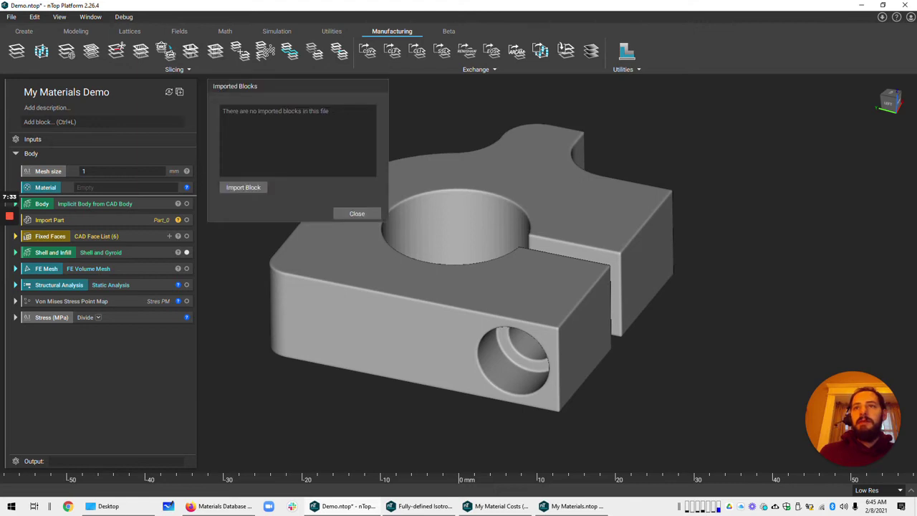
click(243, 187)
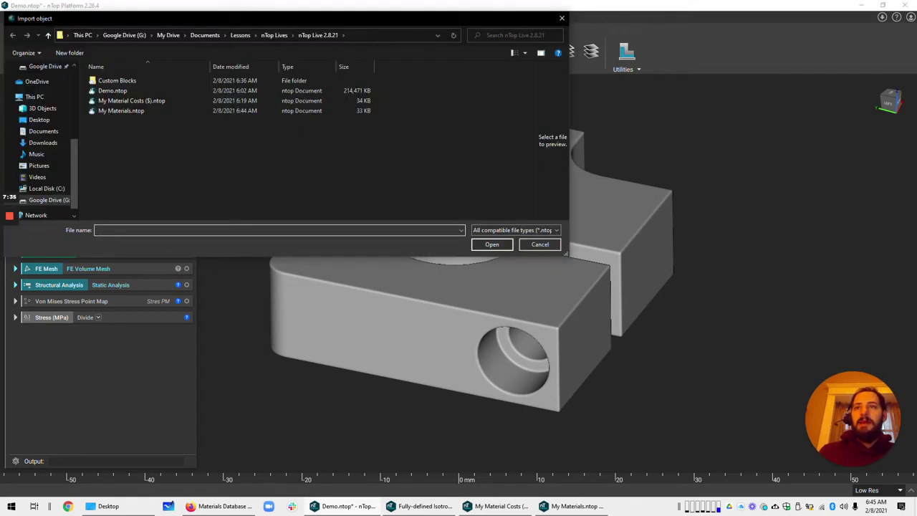
double_click(120, 110)
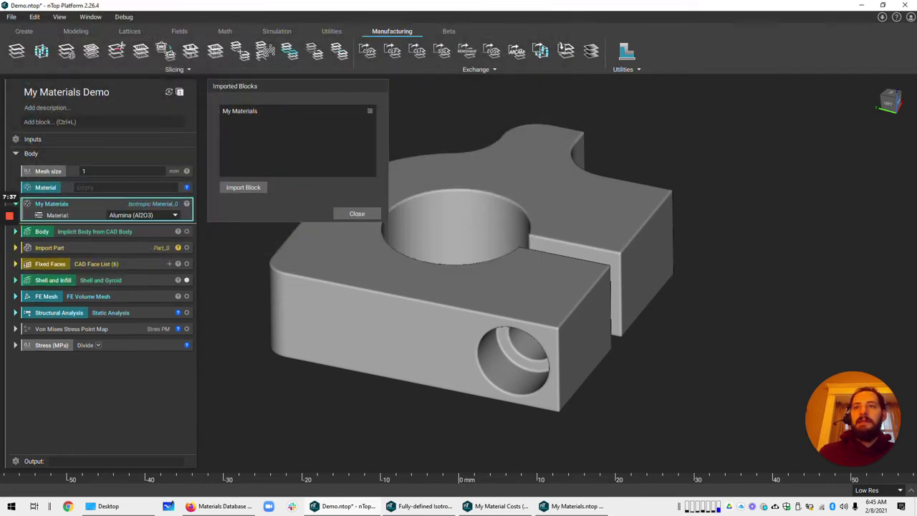
click(357, 213)
Step: Set the My Materials block to Silicon and place it in the notebook's empty Material variable
click(143, 215)
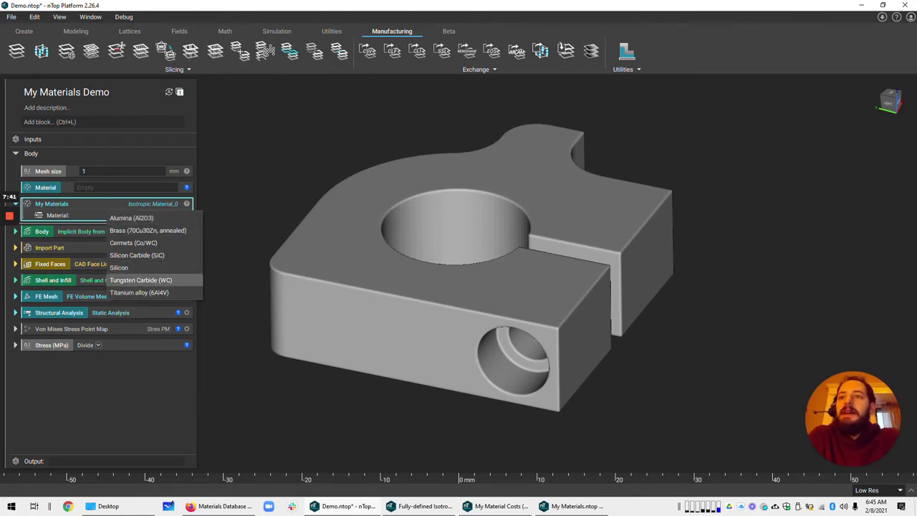
click(129, 268)
drag(126, 203, 130, 187)
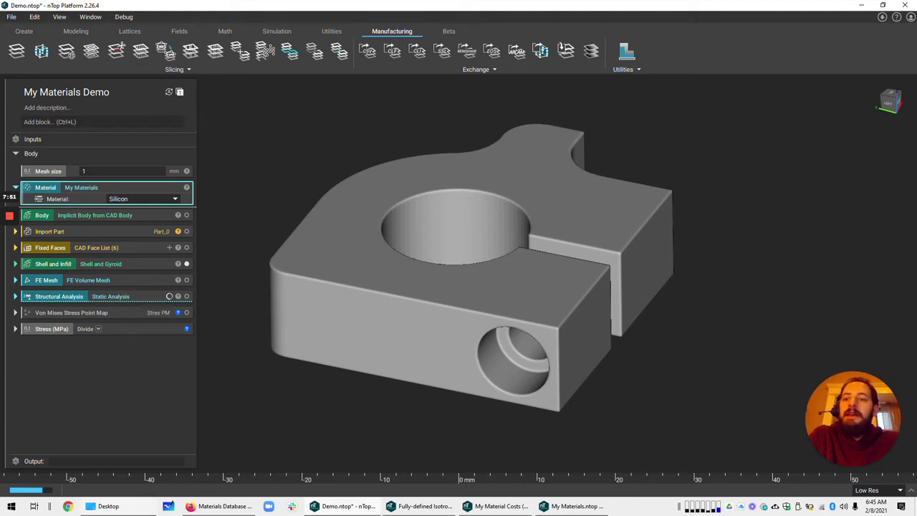
Step: Copy My Materials.ntop from the nTop Live 2.8.21 folder into the My Blocks folder, CB - Filter Point Map
click(11, 16)
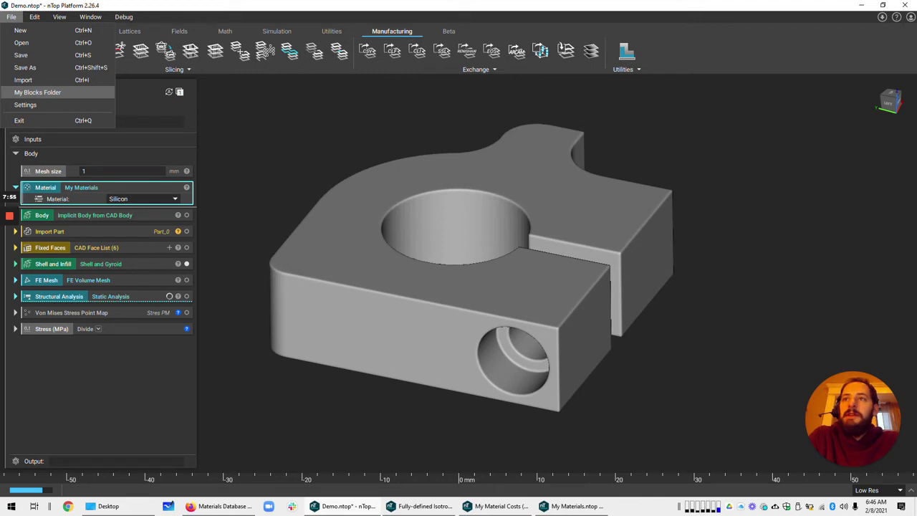
click(37, 92)
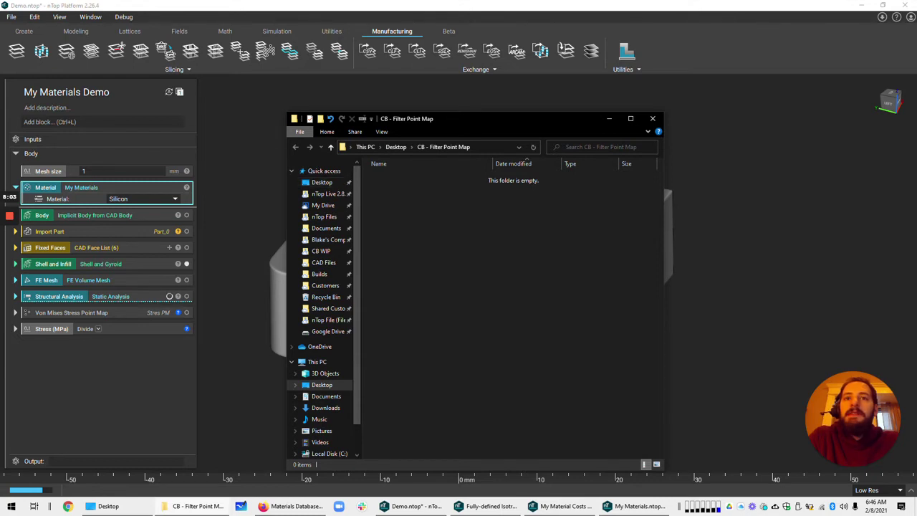
click(322, 182)
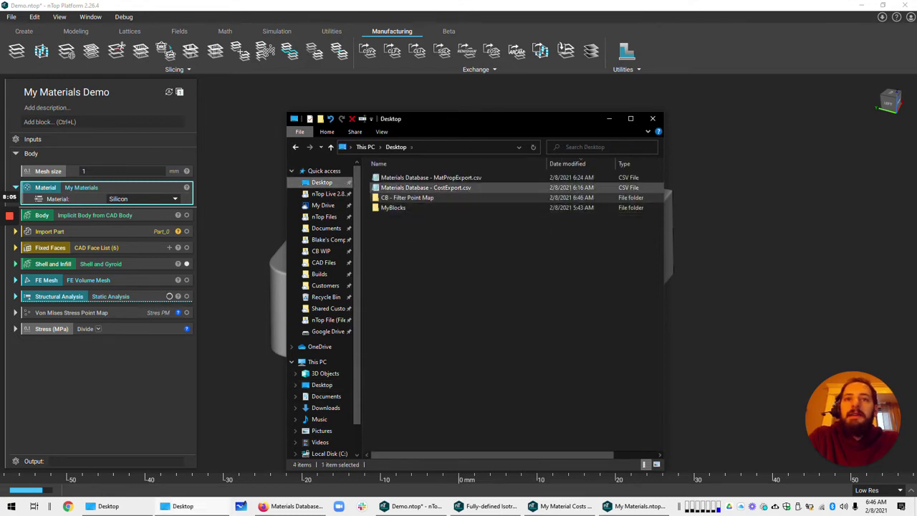
click(328, 193)
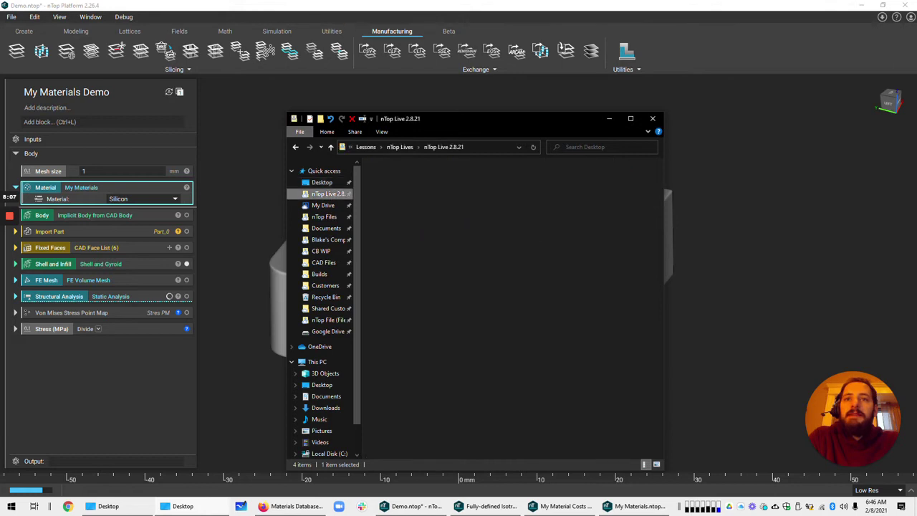
click(404, 177)
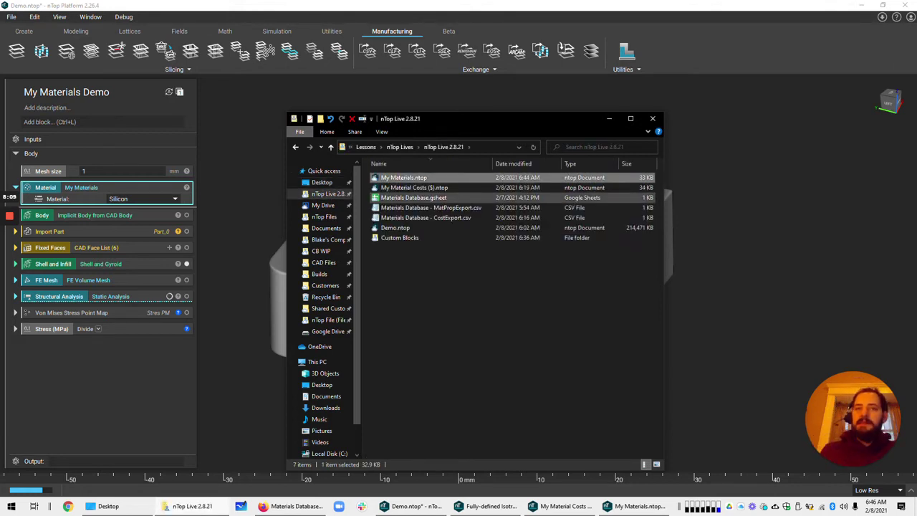
click(295, 147)
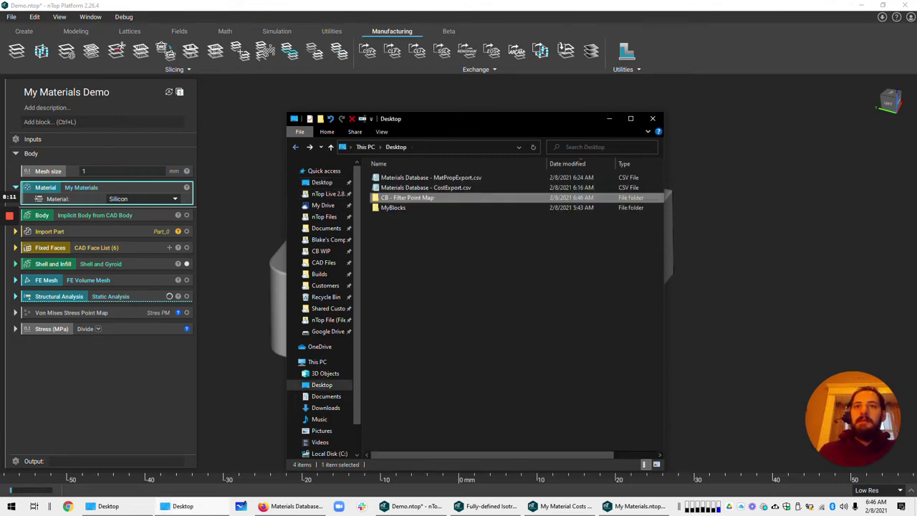
double_click(406, 198)
key(ctrl+v)
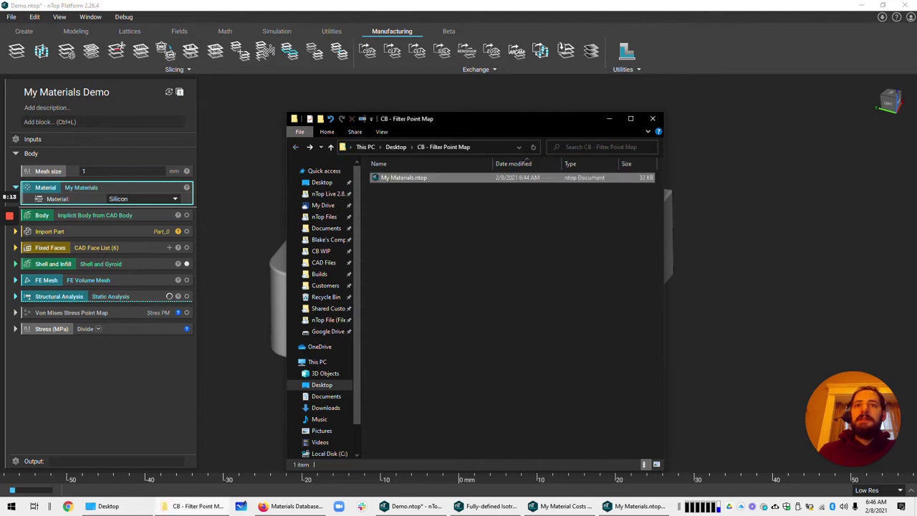
click(422, 209)
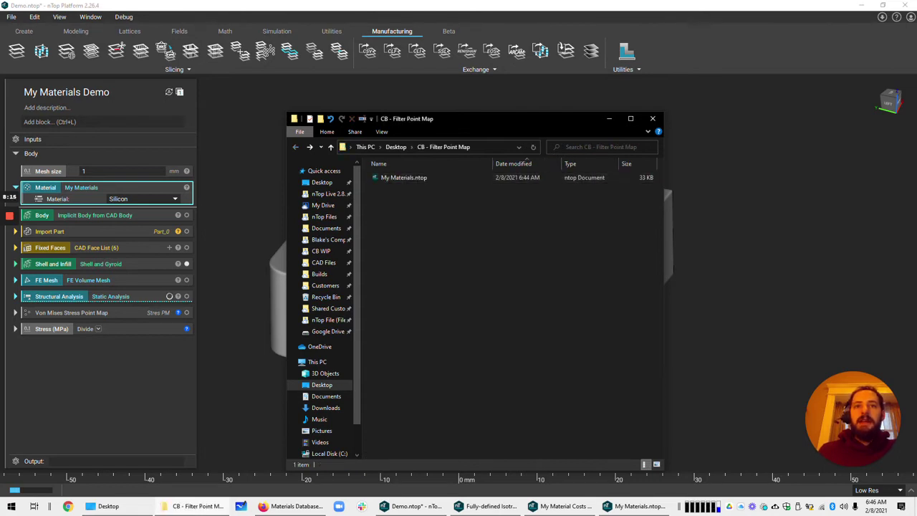
Step: Search the available blocks for "My Mat" and clear the search without adding a block
click(102, 122)
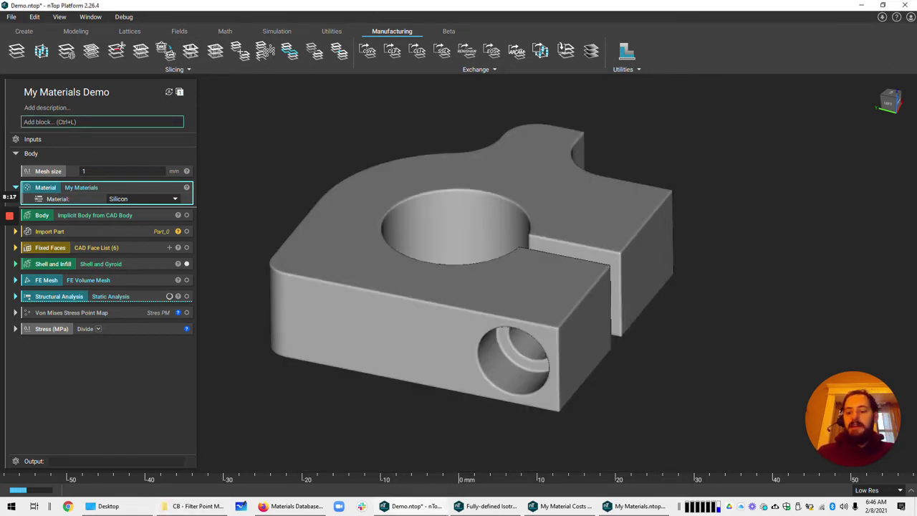
text(My Mat)
key(BackSpace)
key(BackSpace)
key(BackSpace)
key(BackSpace)
key(BackSpace)
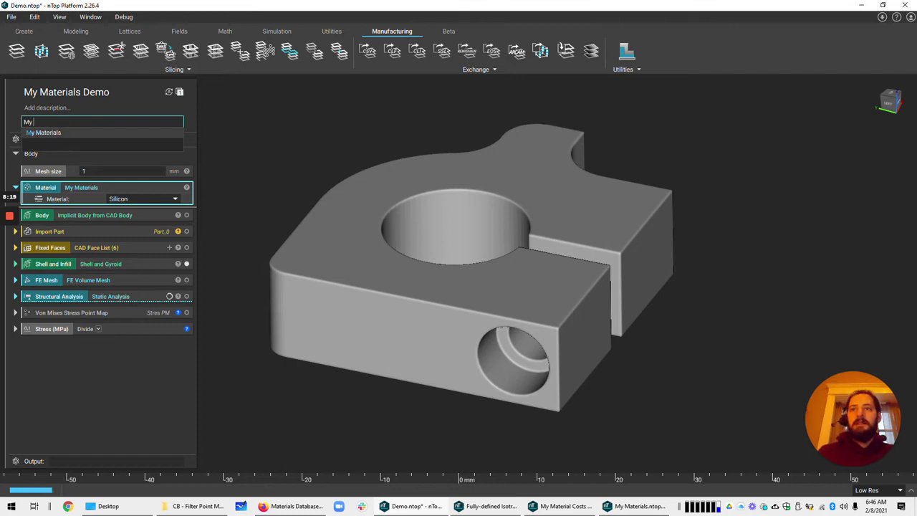
key(BackSpace)
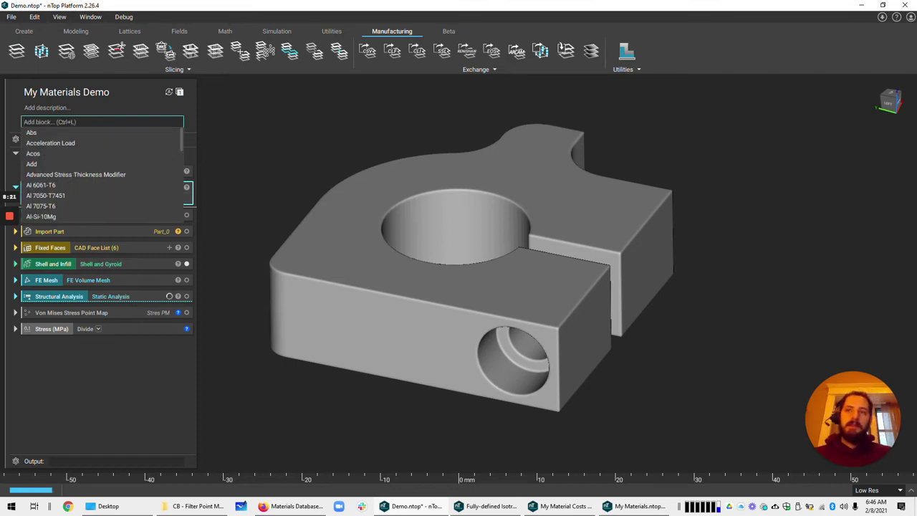
key(Escape)
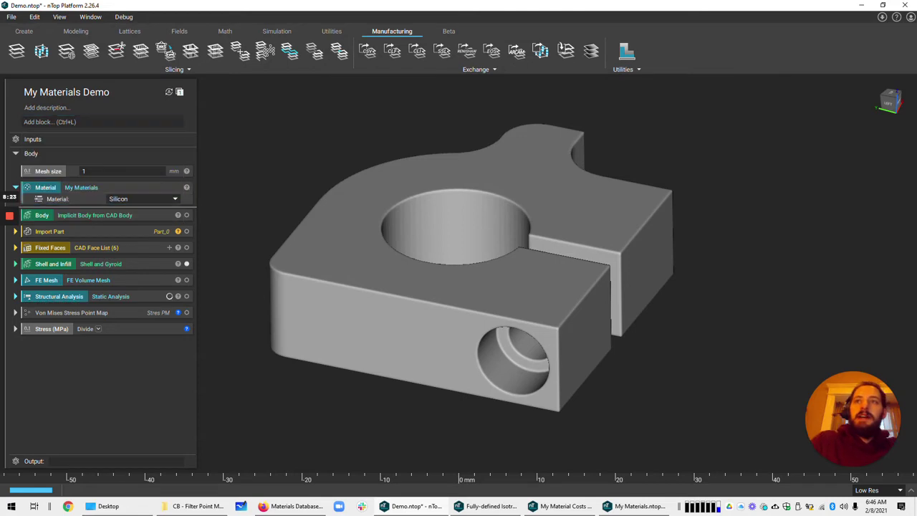
Step: Check the contents of the My Blocks folder and close its window
click(11, 16)
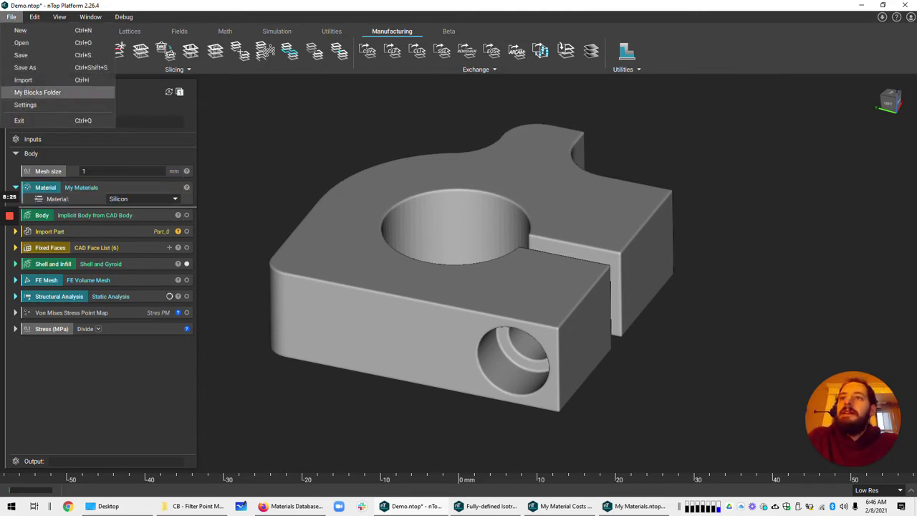
click(37, 92)
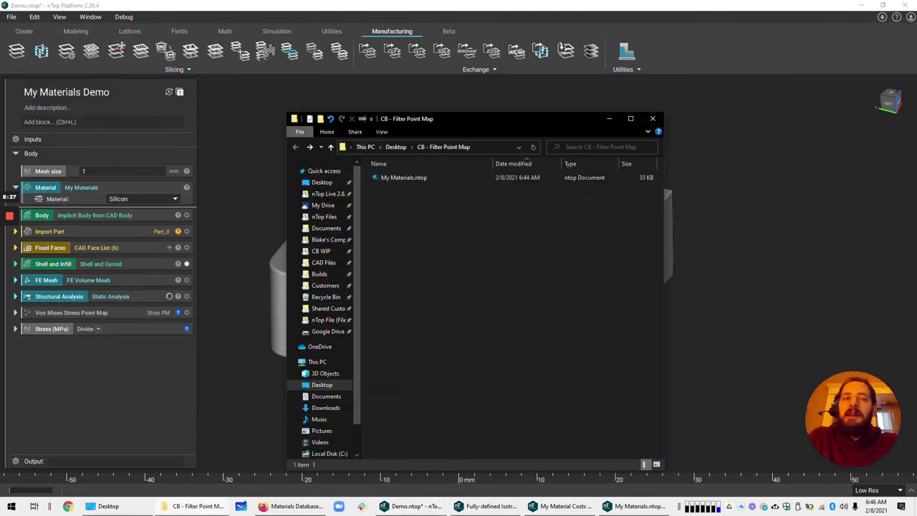
click(652, 118)
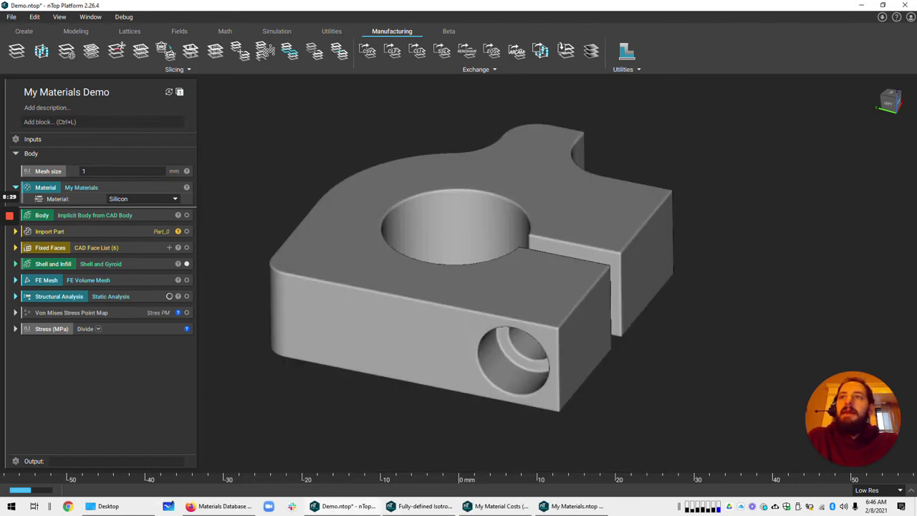
Step: Examine the My blocks folder setting, browse the Desktop folders without choosing a new location, and close the settings
click(11, 16)
click(25, 104)
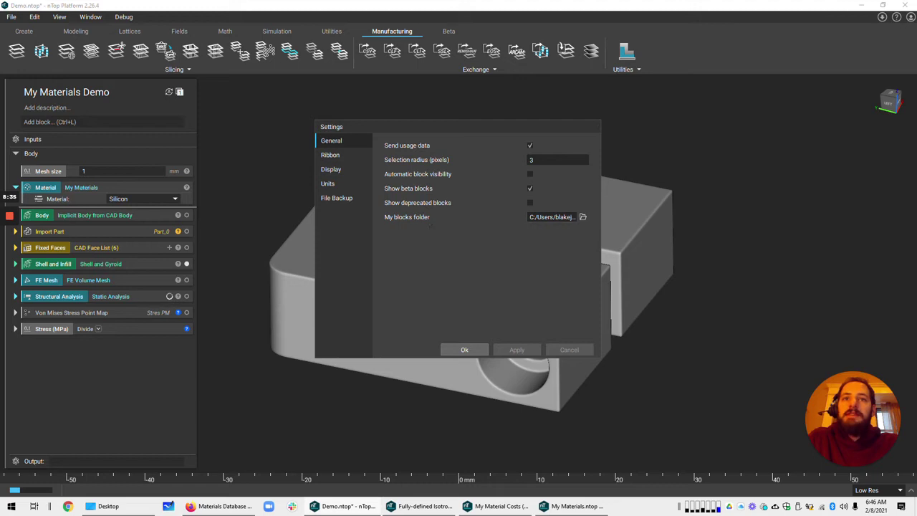
click(582, 216)
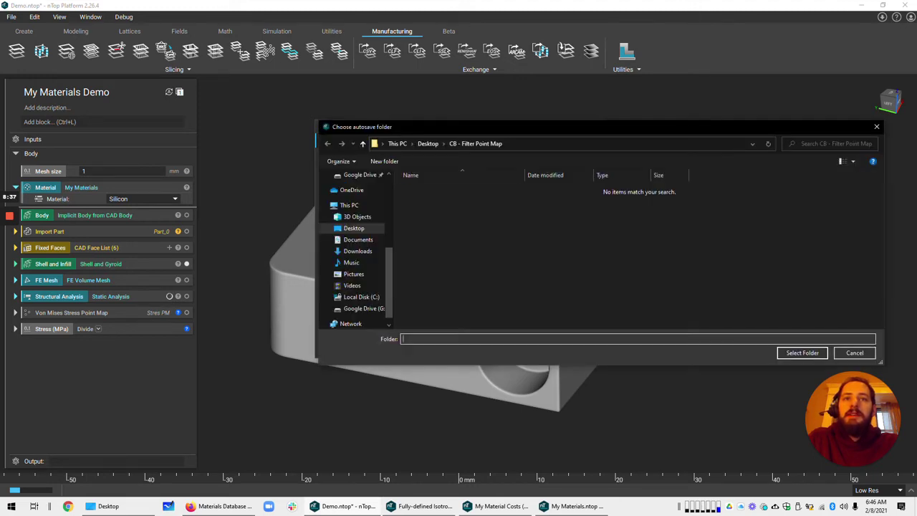
scroll(358, 232, up, 1)
click(354, 195)
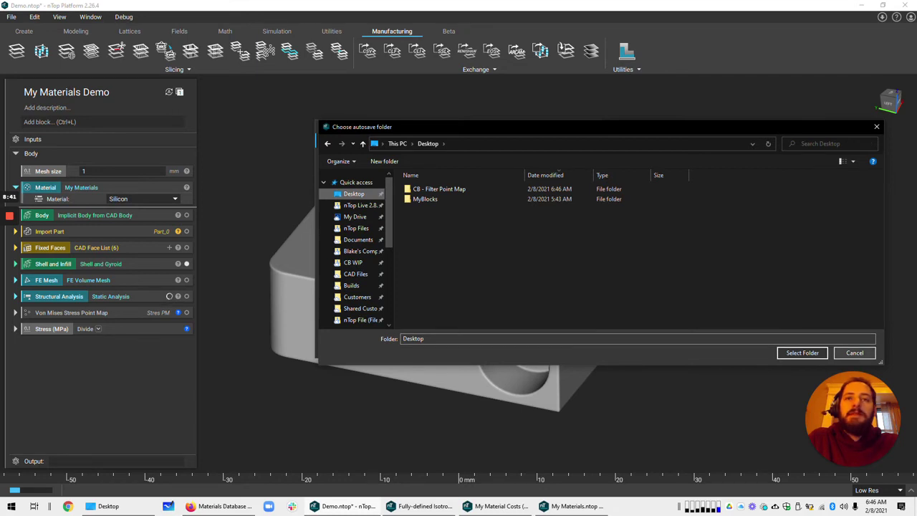
scroll(354, 215, down, 2)
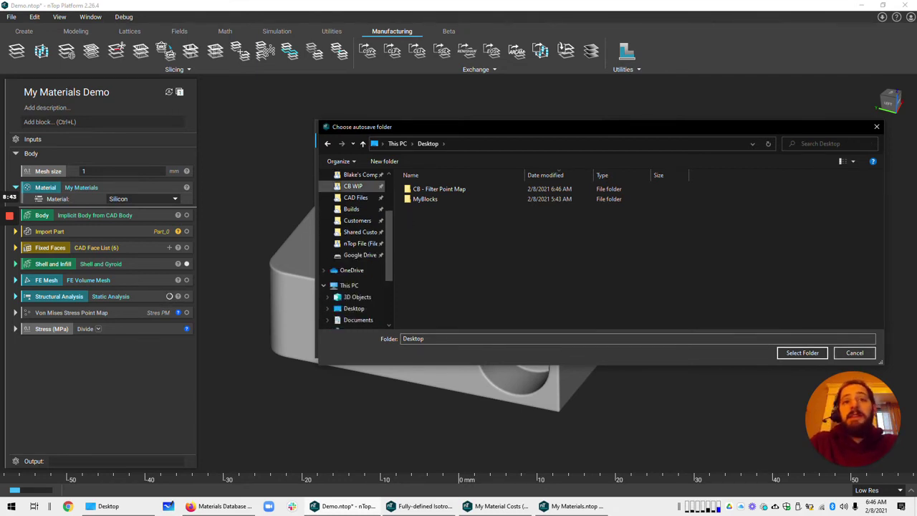
scroll(354, 215, down, 2)
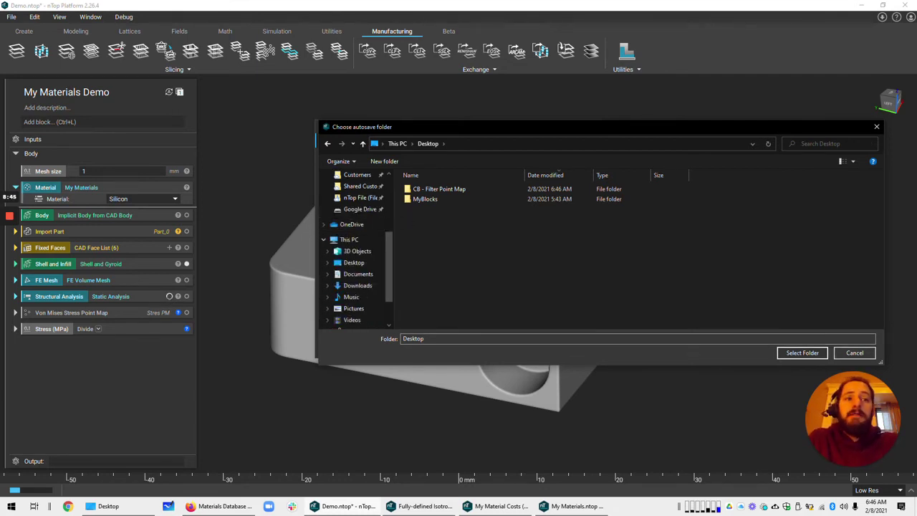
key(Escape)
click(464, 349)
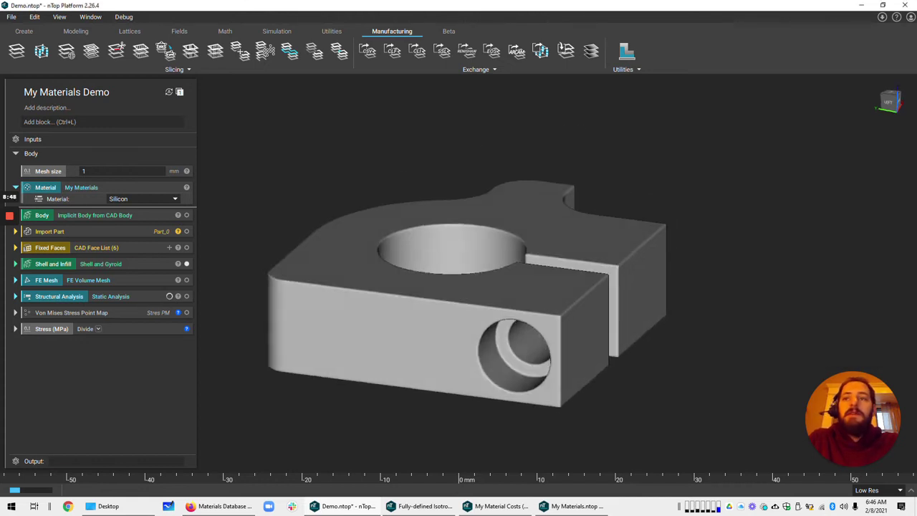
click(107, 298)
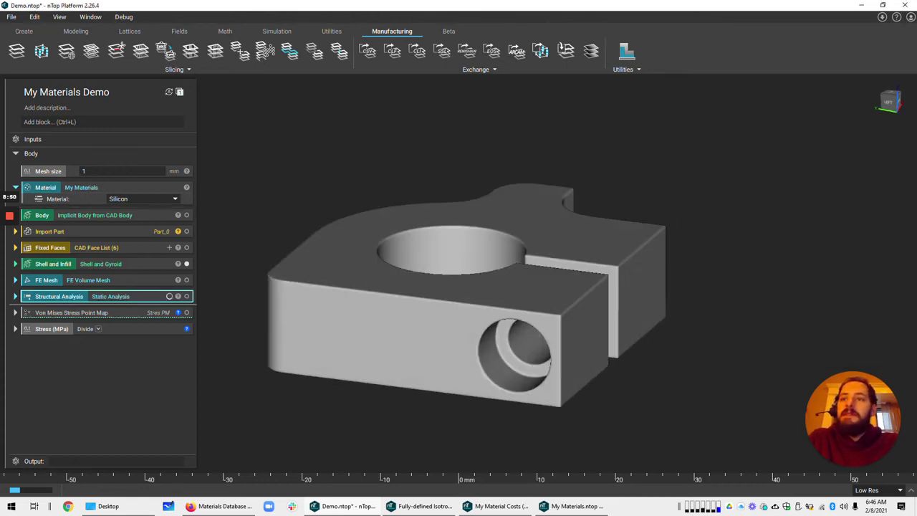
right_drag(429, 272, 430, 315)
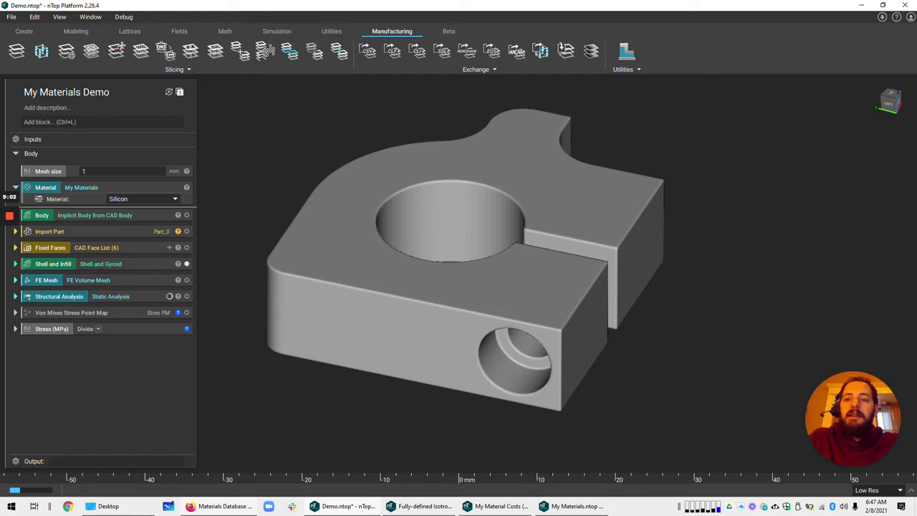
Step: Switch to the Materials Database spreadsheet and compare the Data, MatPropExport and CostExport sheets, checking the contents of CostExport cells A1 and B1
mouse_move(219, 506)
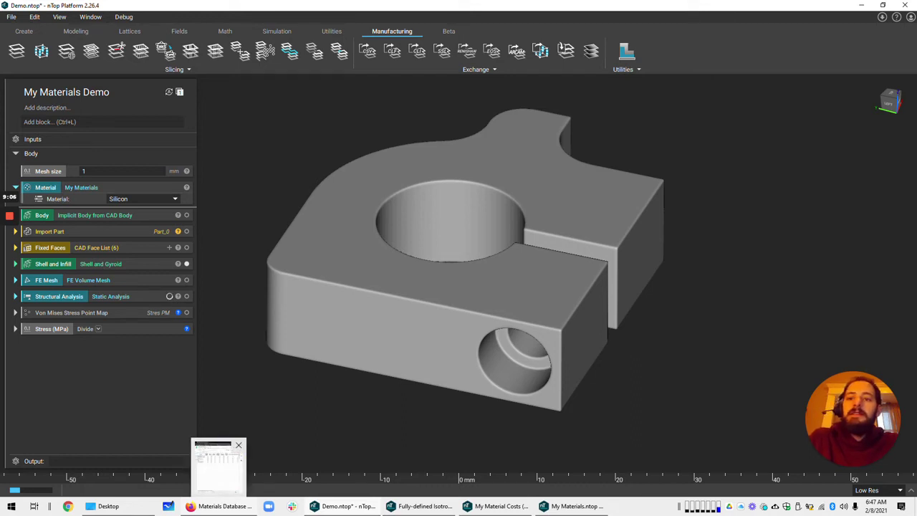
click(218, 466)
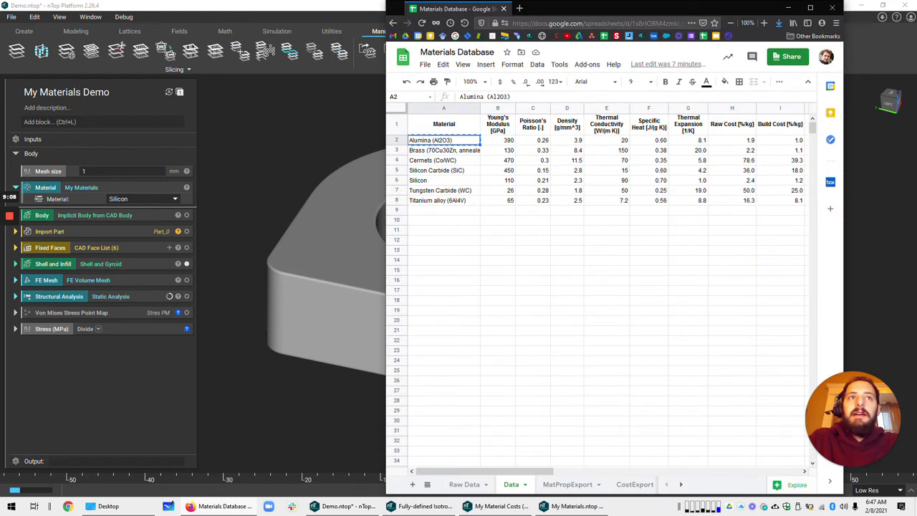
click(810, 7)
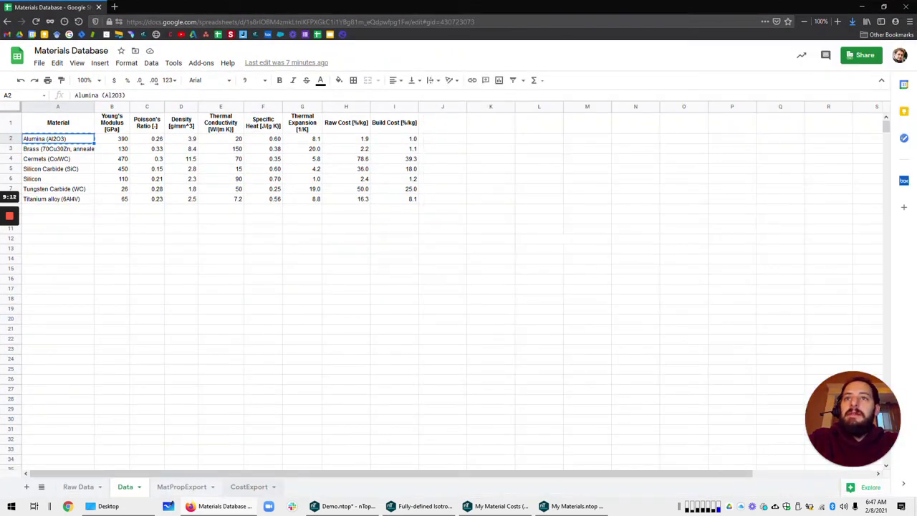
click(183, 486)
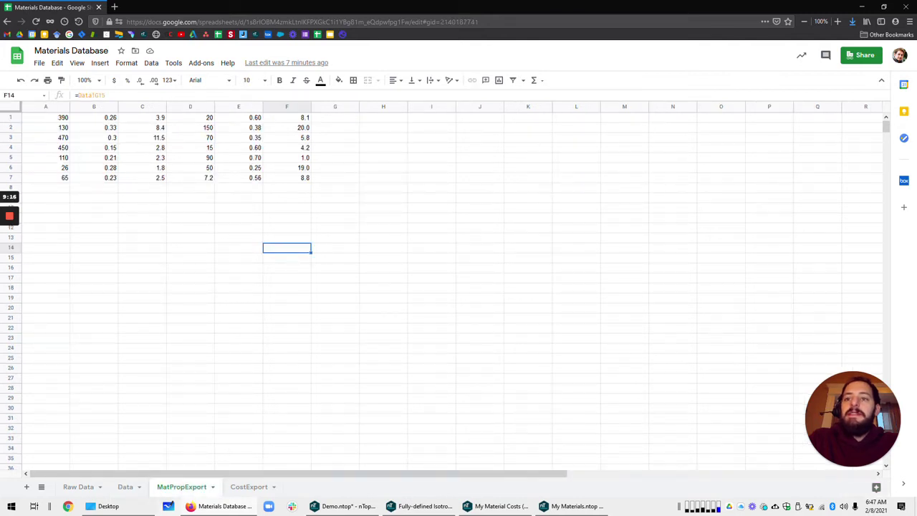
click(127, 486)
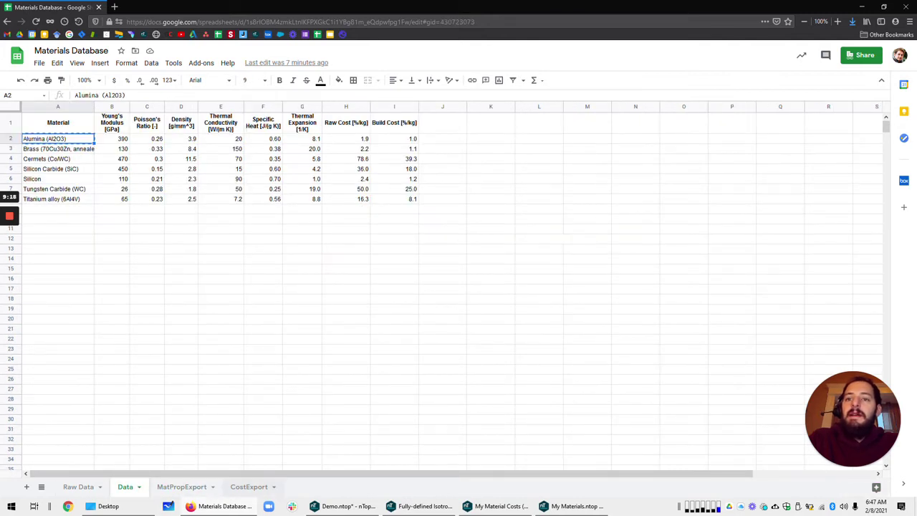
click(248, 487)
click(46, 117)
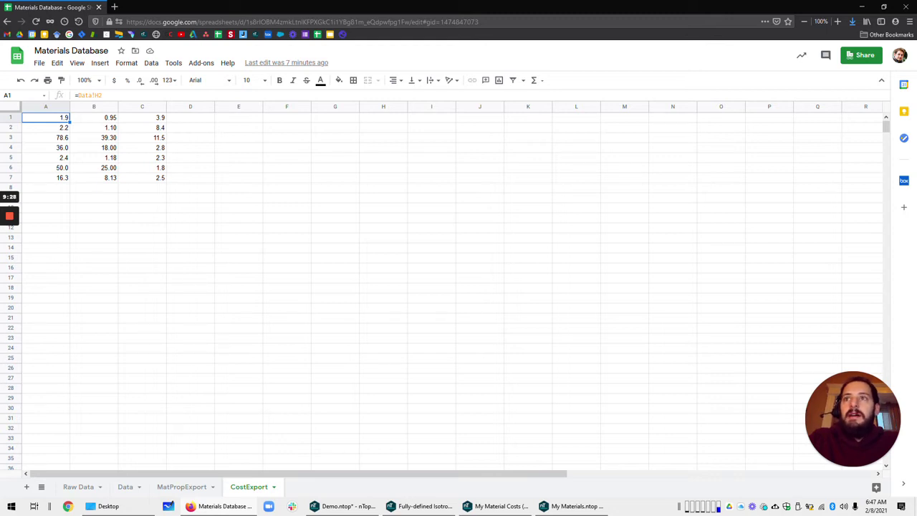
click(94, 118)
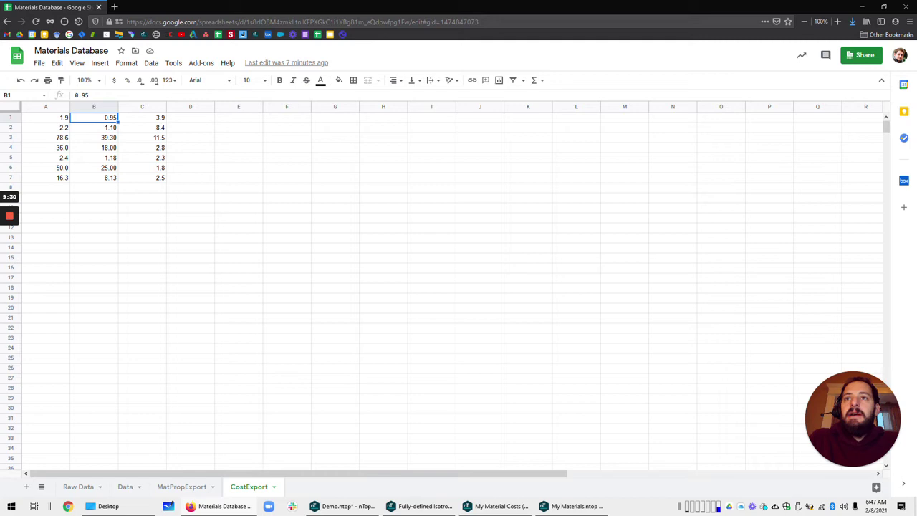
Step: Check the source reference in CostExport cell C1 against the Data sheet and return to CostExport
click(141, 117)
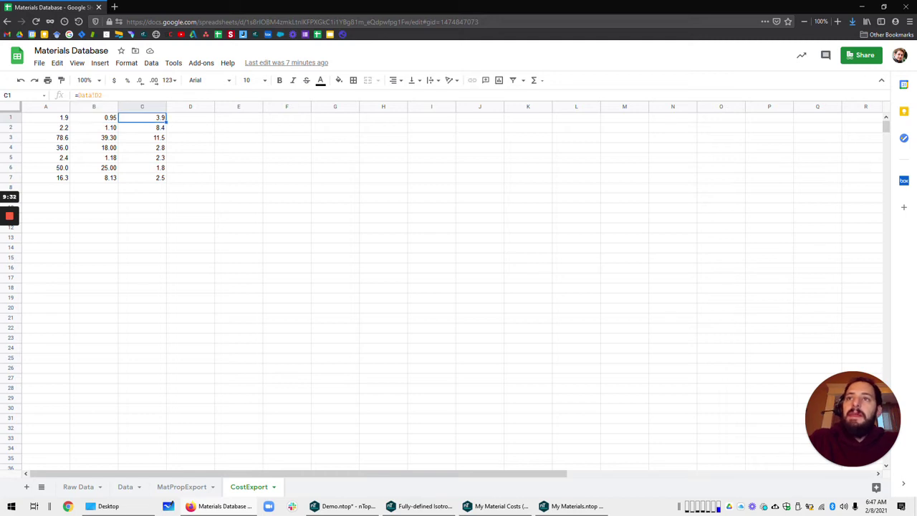
click(125, 487)
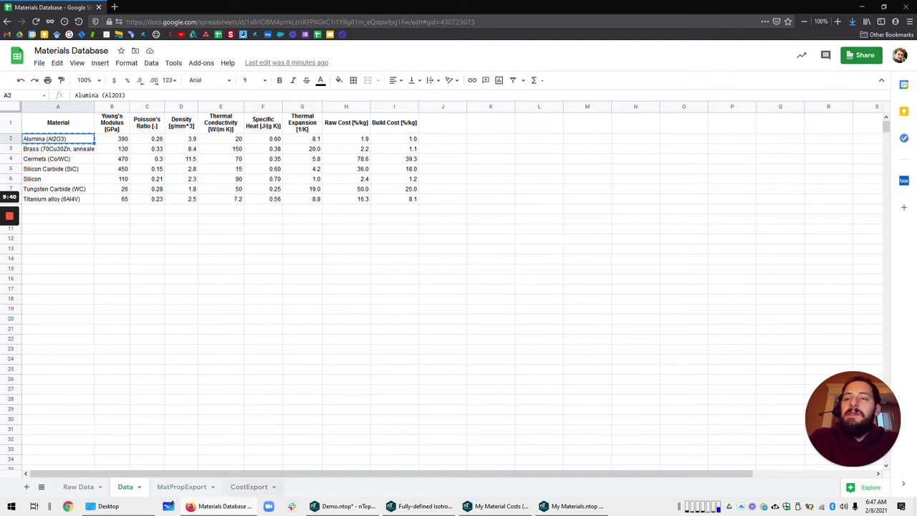
key(ctrl+shift+Page_Down)
key(ctrl+shift+Page_Down)
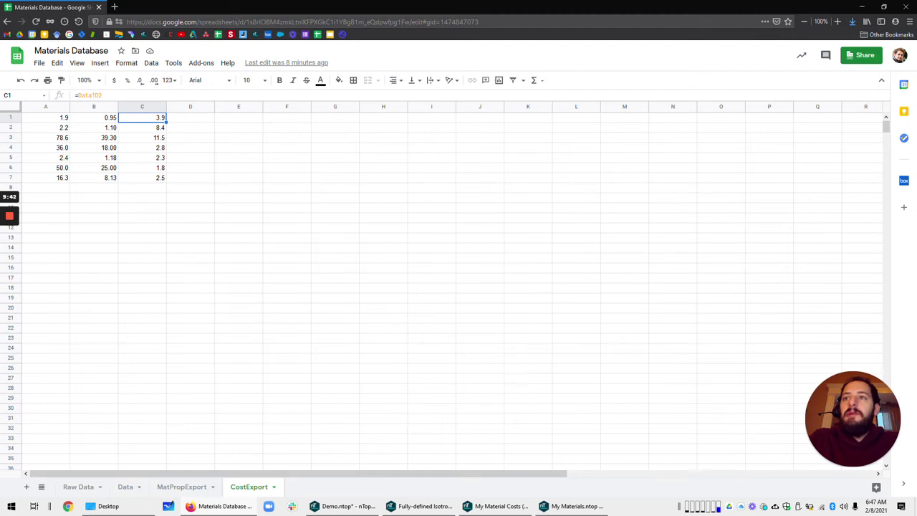
Step: Examine the formulas in the empty-looking cells just below the CostExport data, including C8, B9 and B8
key(ctrl+Down)
key(Up)
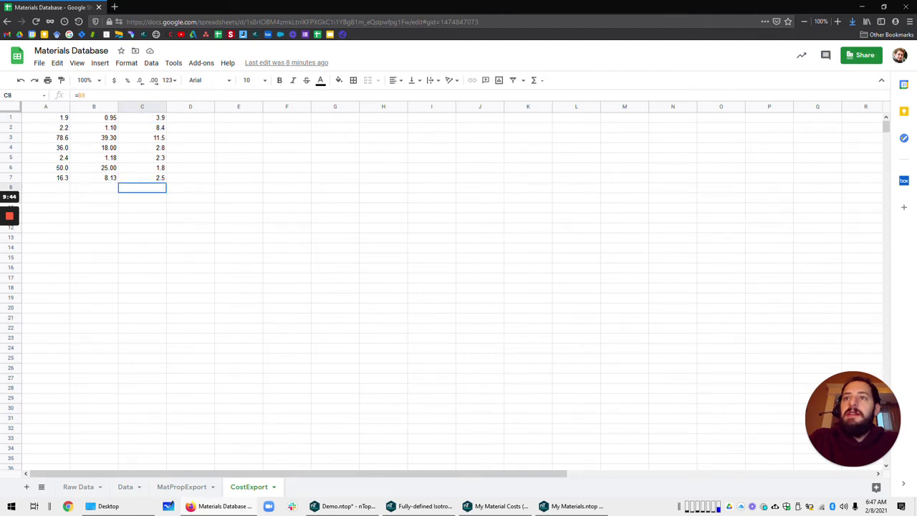
key(Left)
key(Left)
key(Down)
key(Right)
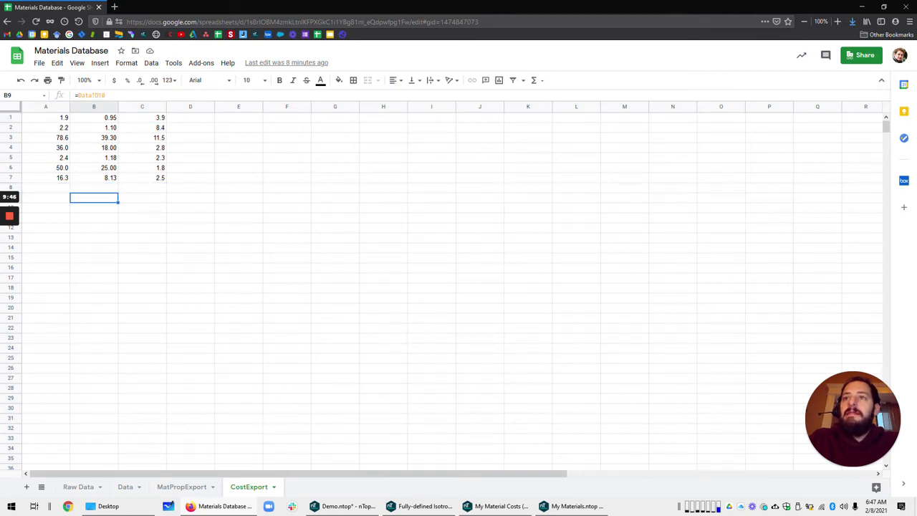
key(Right)
key(Up)
key(Left)
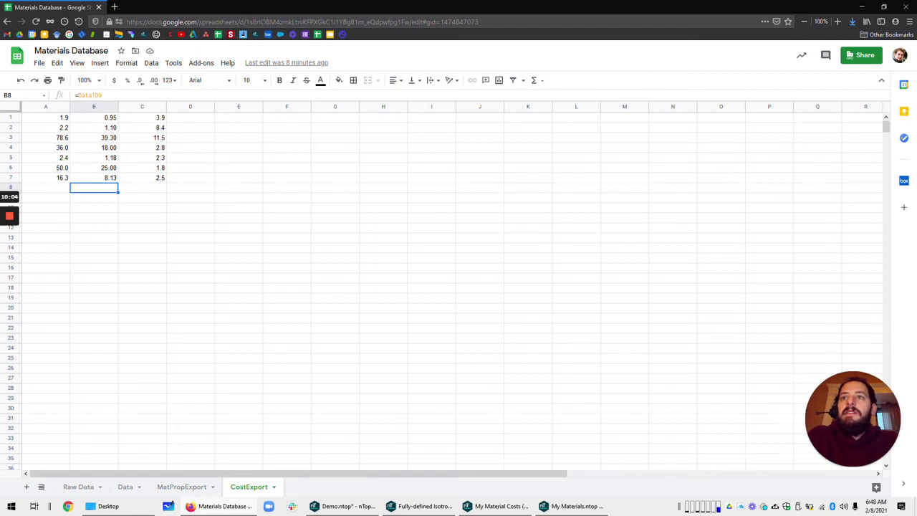
Step: Look up the comma-separated values download option for the CostExport sheet and dismiss it without downloading
click(39, 63)
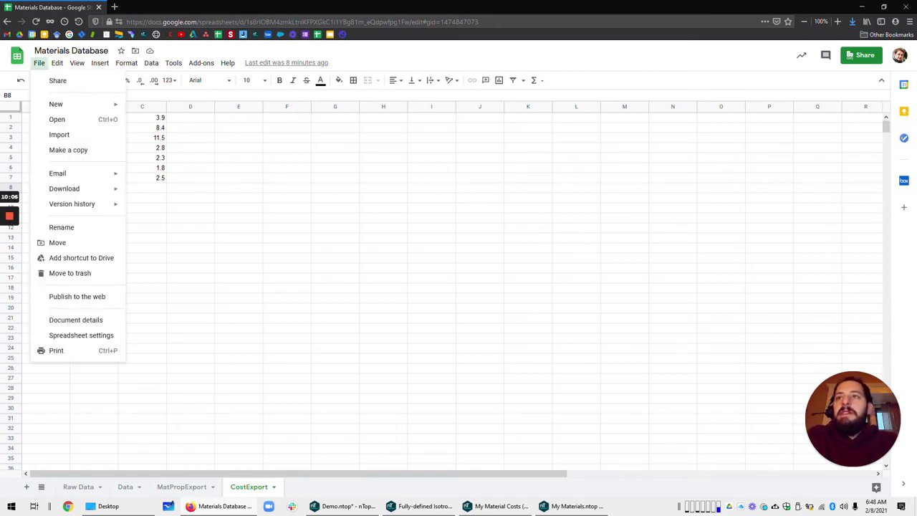
mouse_move(64, 188)
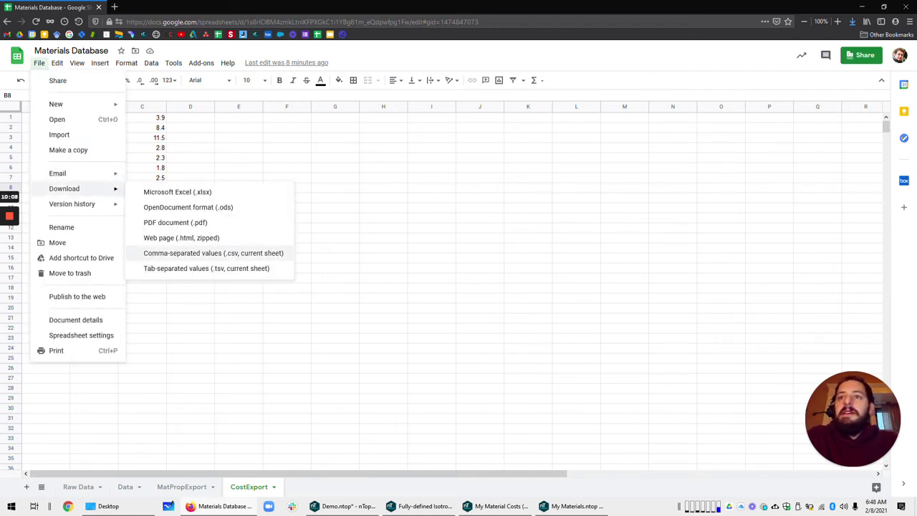
click(480, 228)
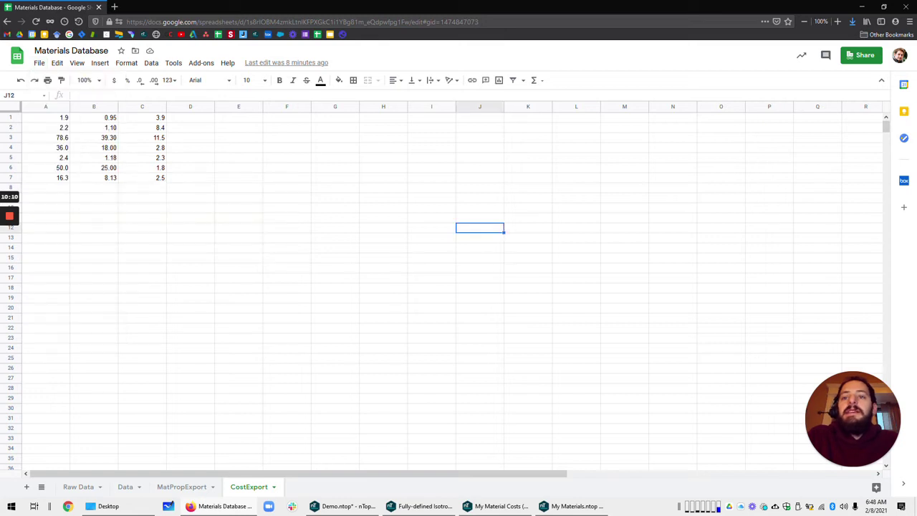
Step: Open Materials Database - CostExport.csv from the Desktop folder, inspect its rows, and close the file and the folder window
click(109, 505)
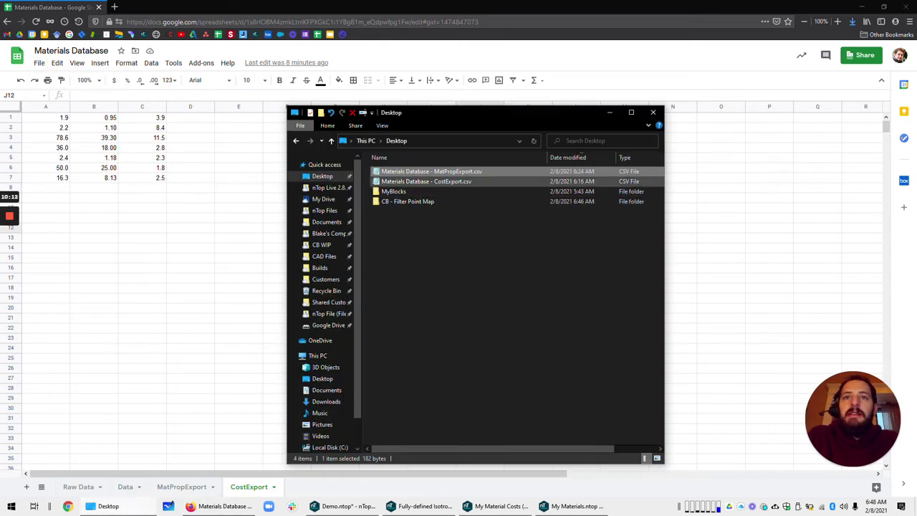
click(426, 182)
key(Return)
key(ctrl+a)
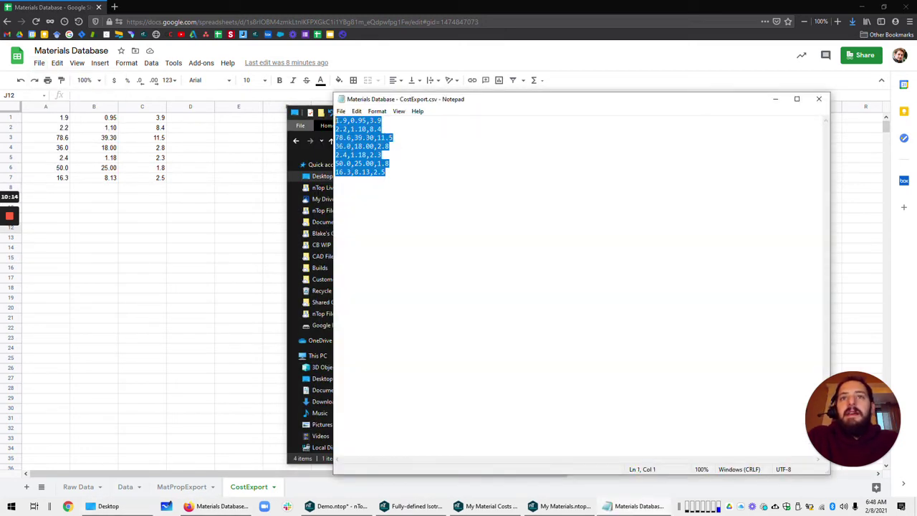
click(819, 99)
click(653, 112)
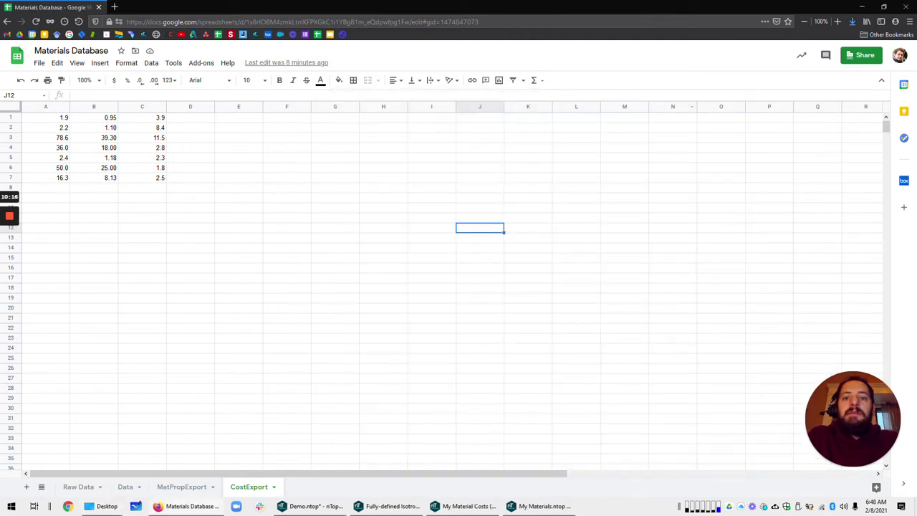
Step: Switch to the My Material Costs ($) notebook in nTop and review the Material choice entries and the Body input
click(445, 505)
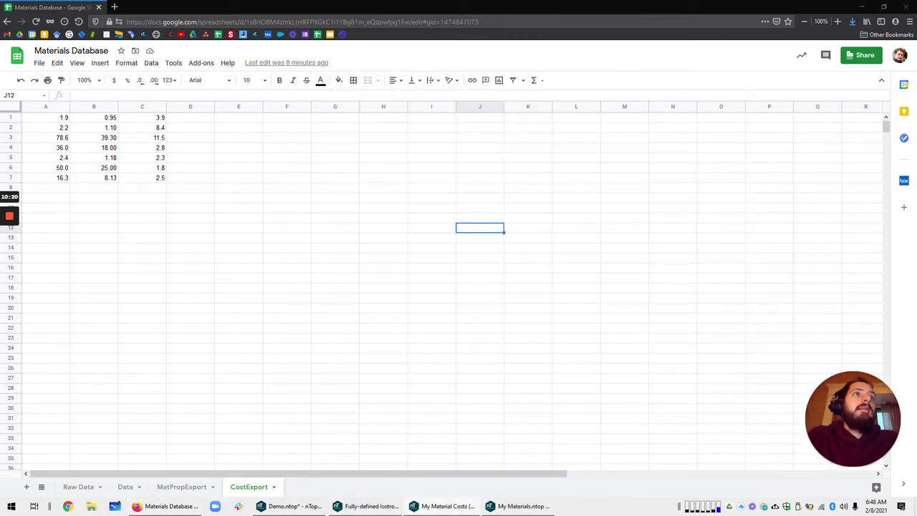
drag(480, 501, 312, 0)
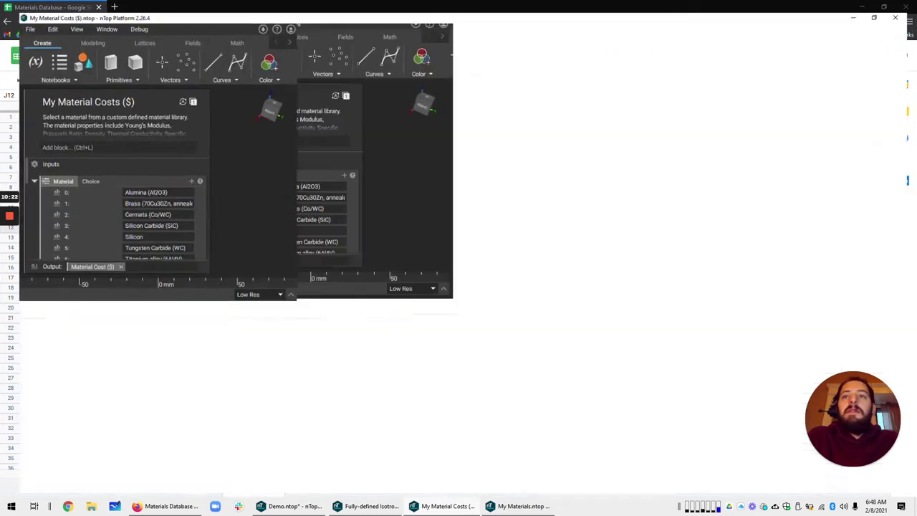
click(100, 174)
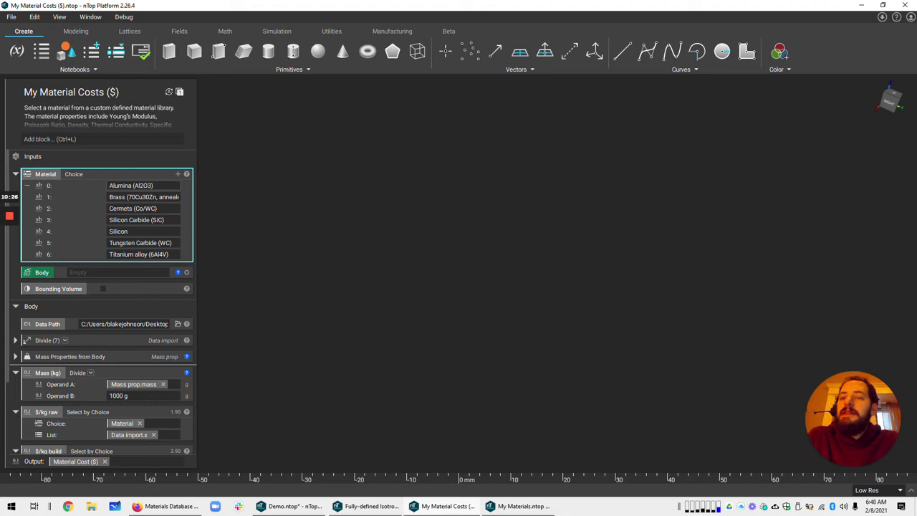
click(149, 197)
click(149, 208)
click(149, 220)
click(149, 231)
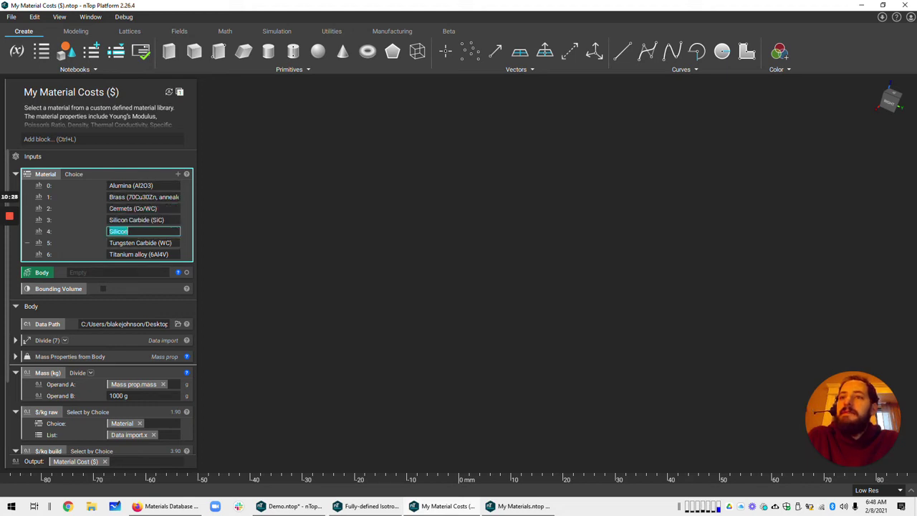
key(Tab)
key(Tab)
key(Tab)
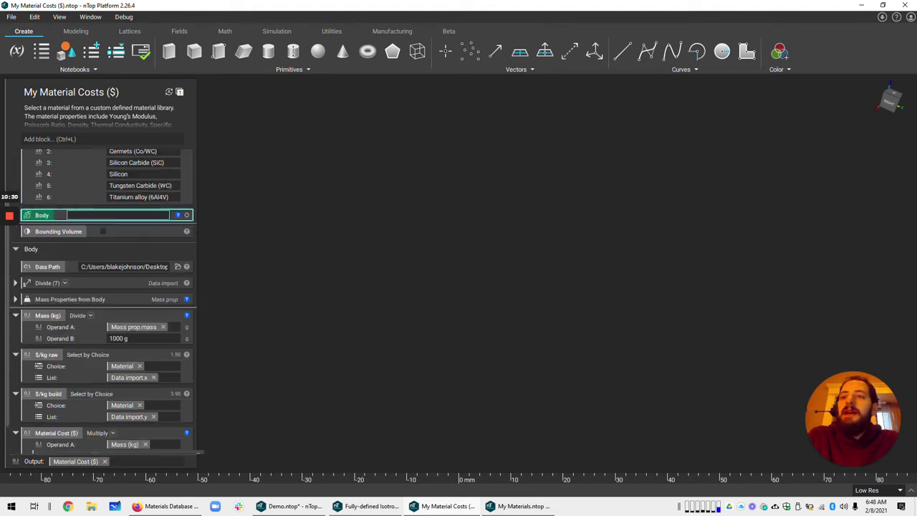
Step: Examine the notebook's full block structure, from the inputs through the Mass (kg), $/kg raw, $/kg build and Material Cost ($) blocks
scroll(107, 266, down, 1)
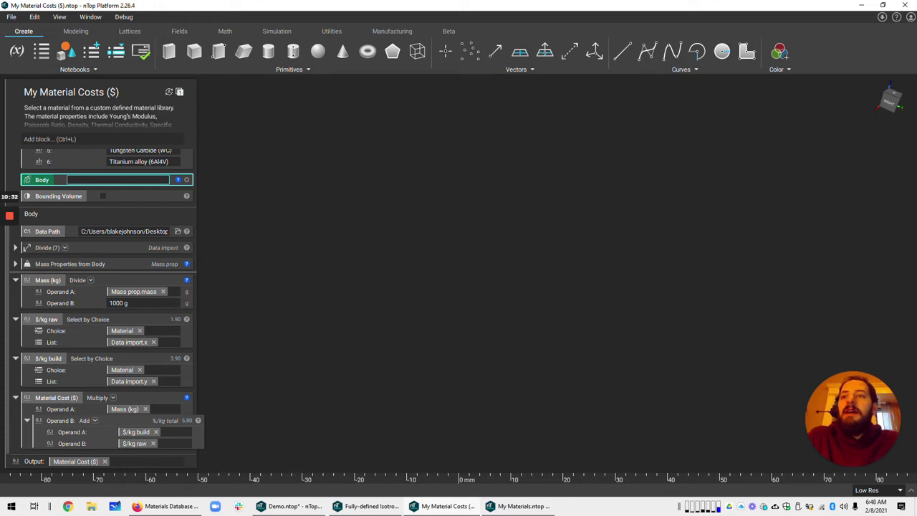
scroll(108, 266, up, 2)
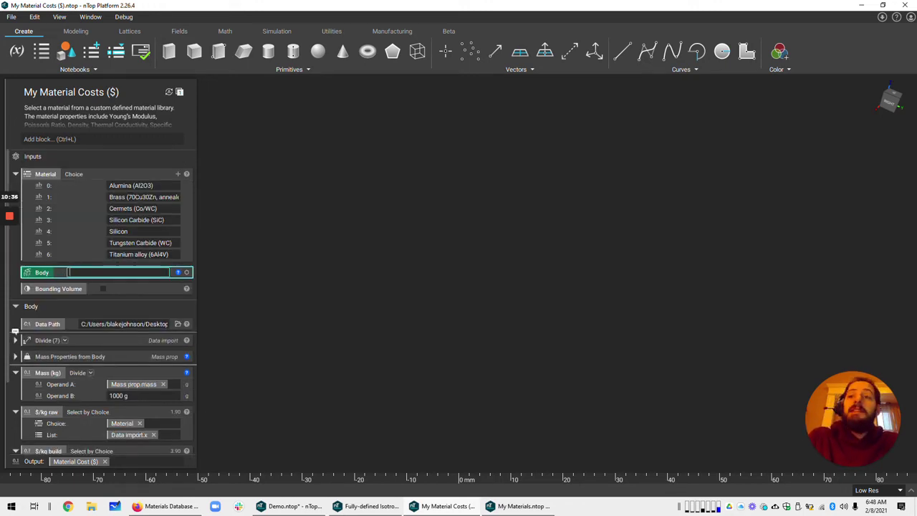
scroll(15, 172, down, 2)
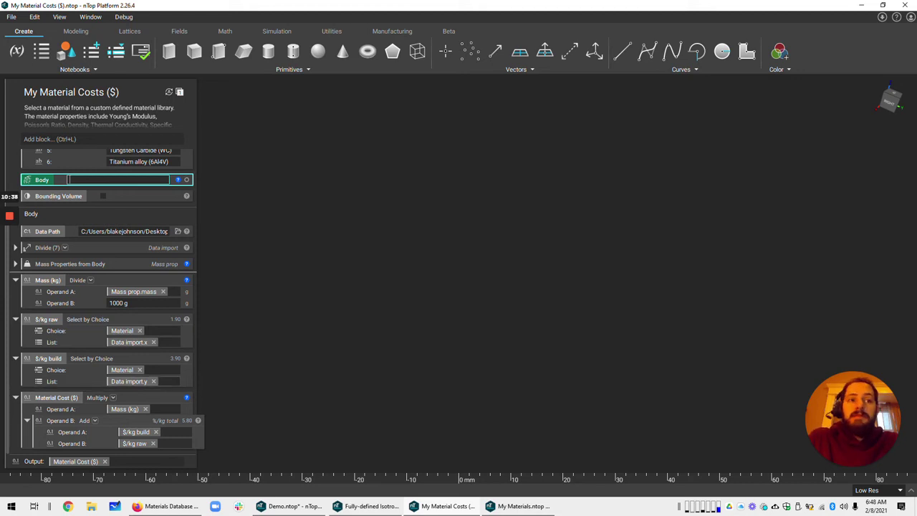
scroll(136, 394, up, 3)
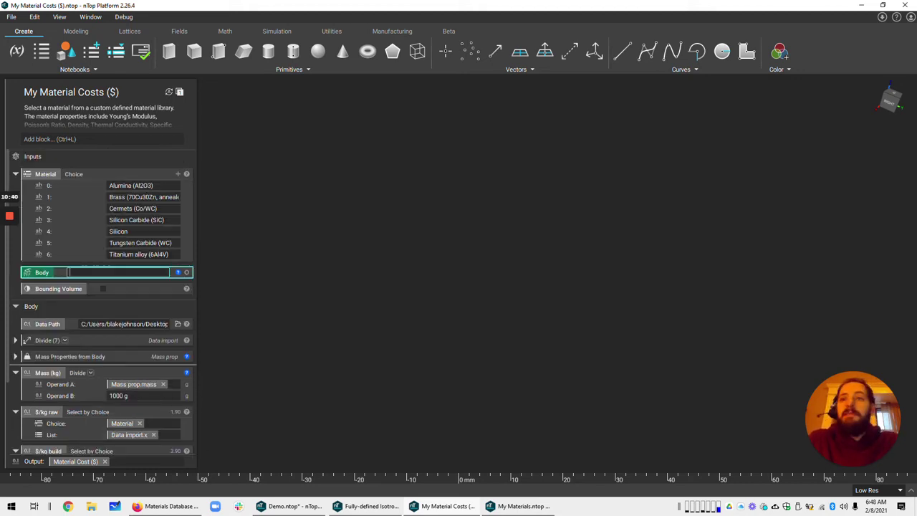
scroll(100, 301, down, 3)
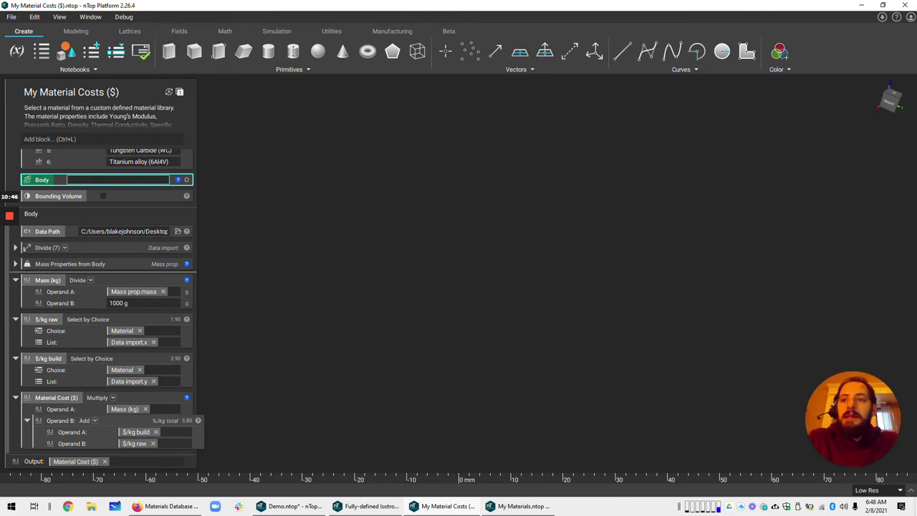
scroll(105, 301, up, 3)
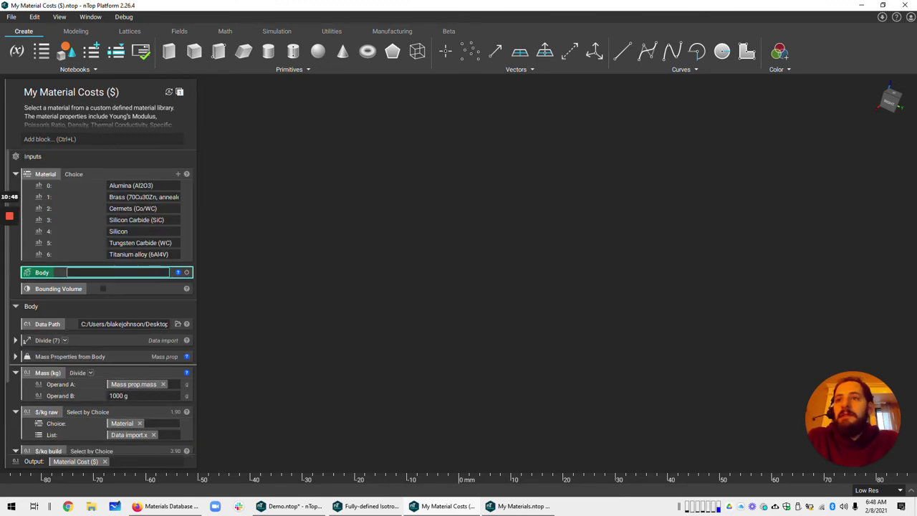
scroll(105, 300, down, 3)
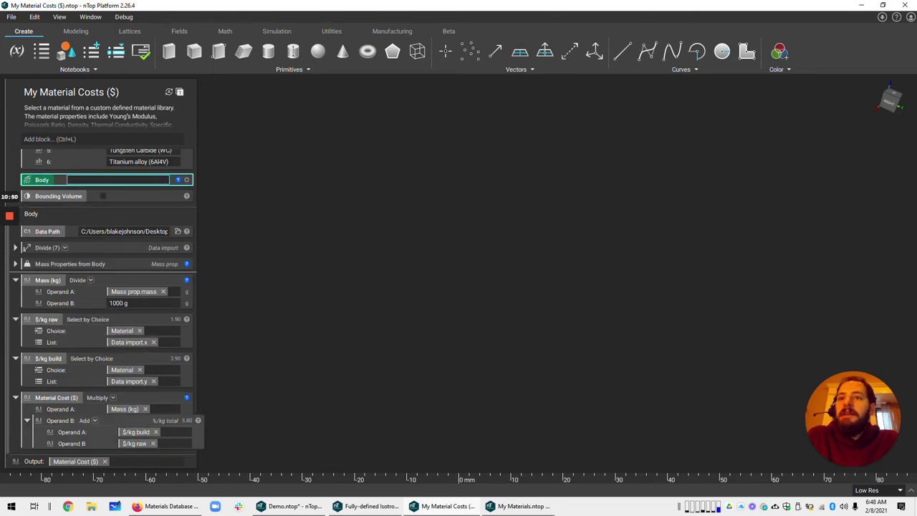
Step: Inspect the Body and Bounding Volume inputs of the cost block without changing them
scroll(143, 319, up, 1)
click(108, 216)
scroll(143, 217, up, 1)
click(129, 237)
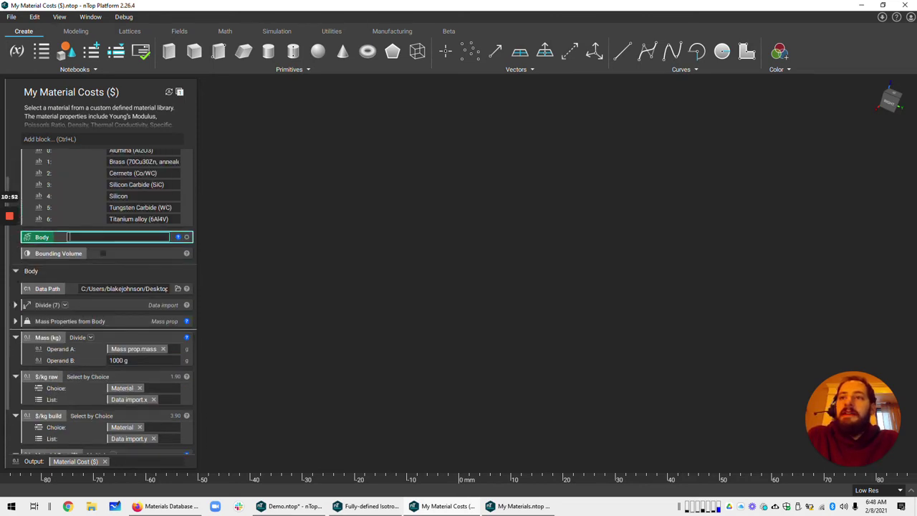
scroll(236, 262, up, 1)
scroll(143, 262, down, 2)
click(136, 196)
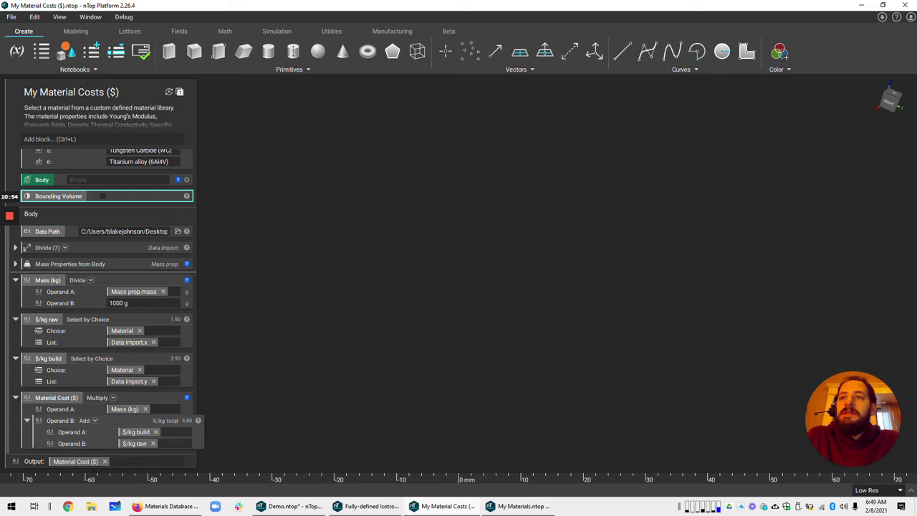
Step: Check which CSV file the Data Path points to, view the Desktop files in its file chooser, and cancel without choosing one
scroll(105, 301, up, 3)
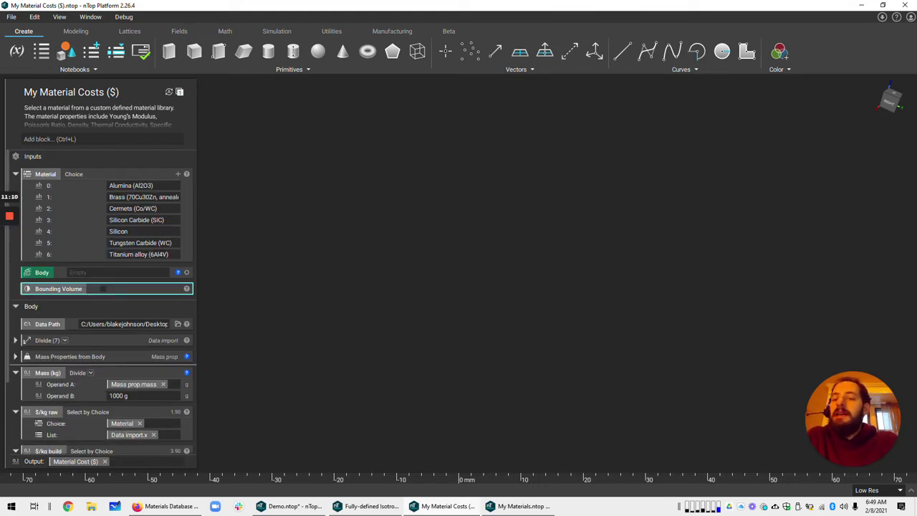
scroll(108, 301, down, 2)
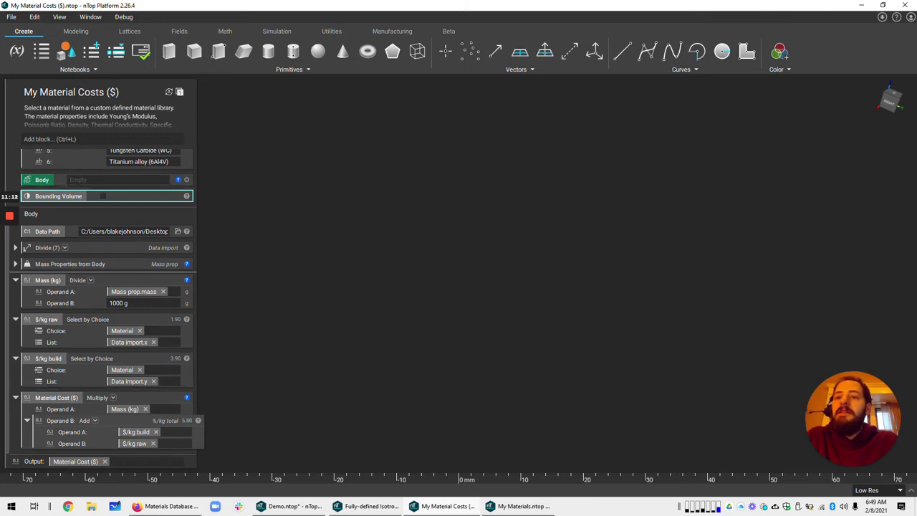
scroll(108, 301, up, 1)
click(123, 289)
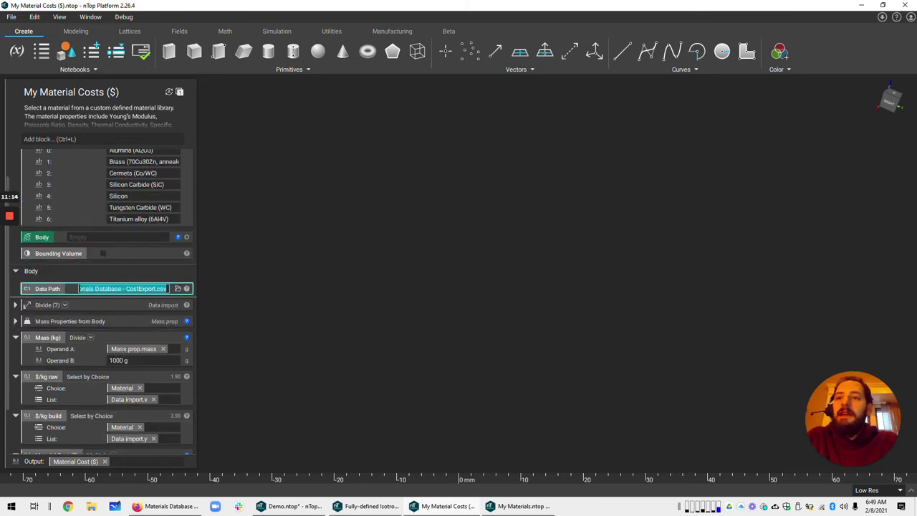
click(177, 288)
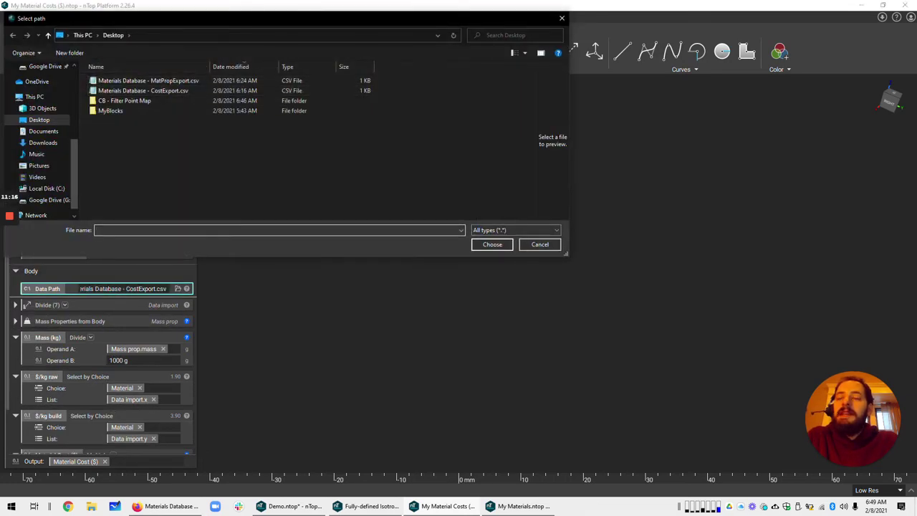
click(540, 245)
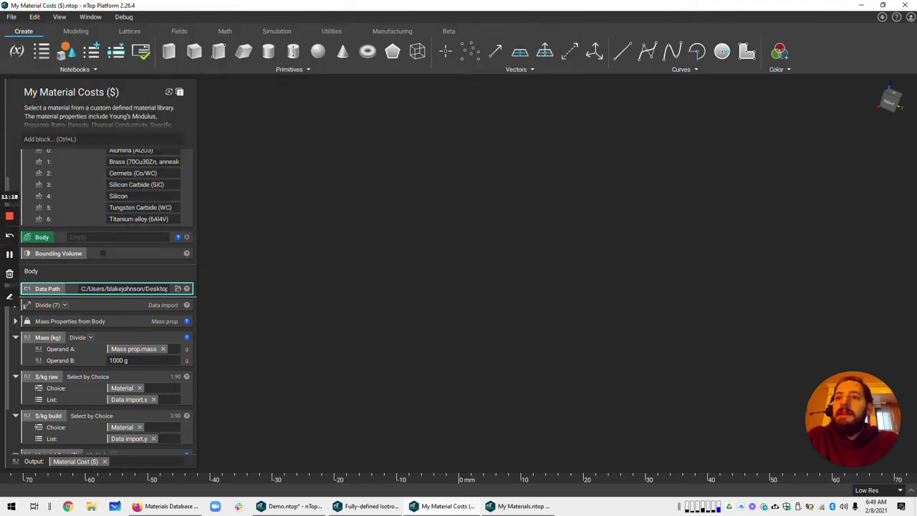
click(12, 296)
click(348, 303)
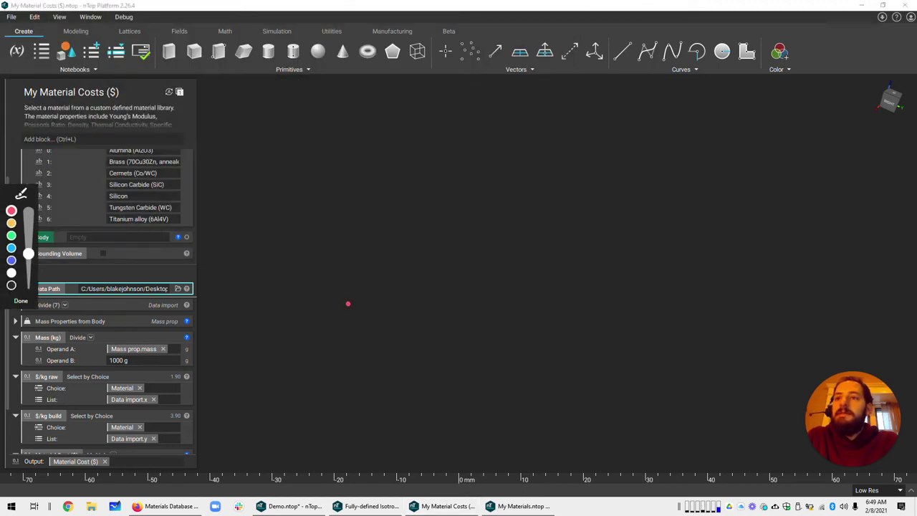
click(22, 300)
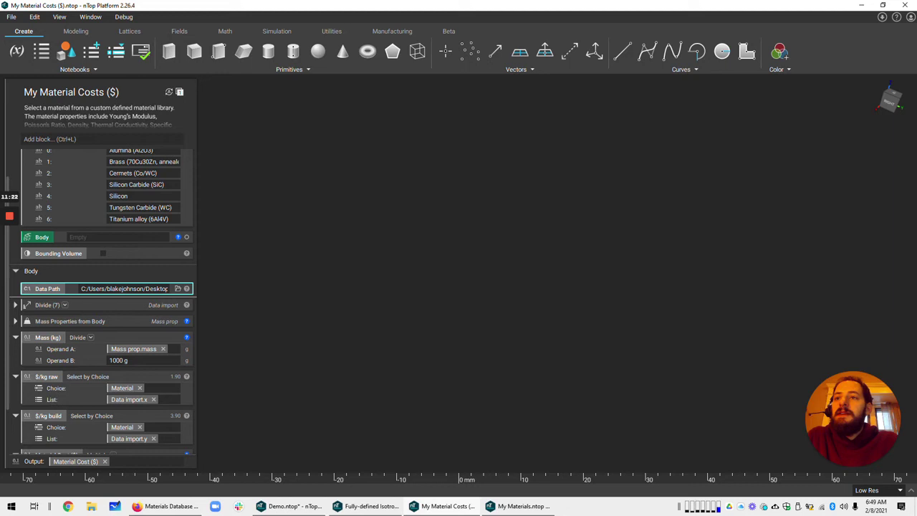
Step: Recheck the file name at the end of the Data Path and leave the field unedited
click(124, 289)
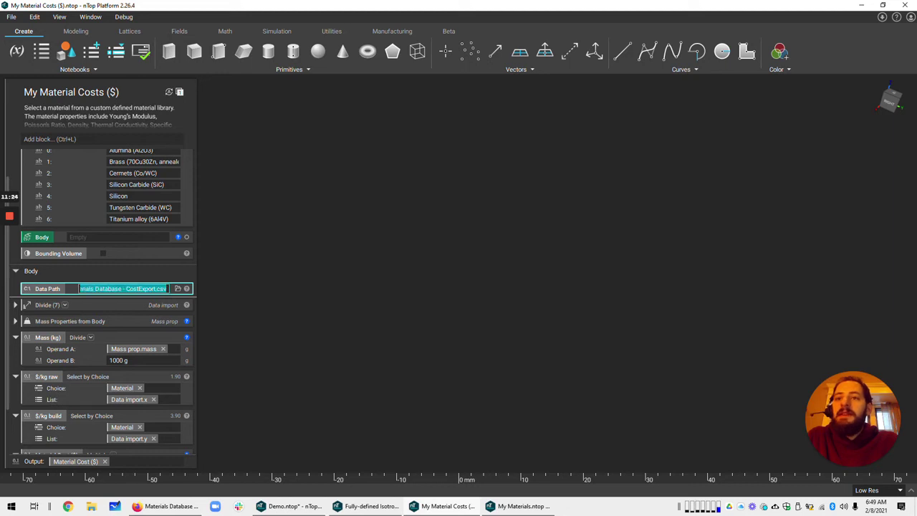
key(Escape)
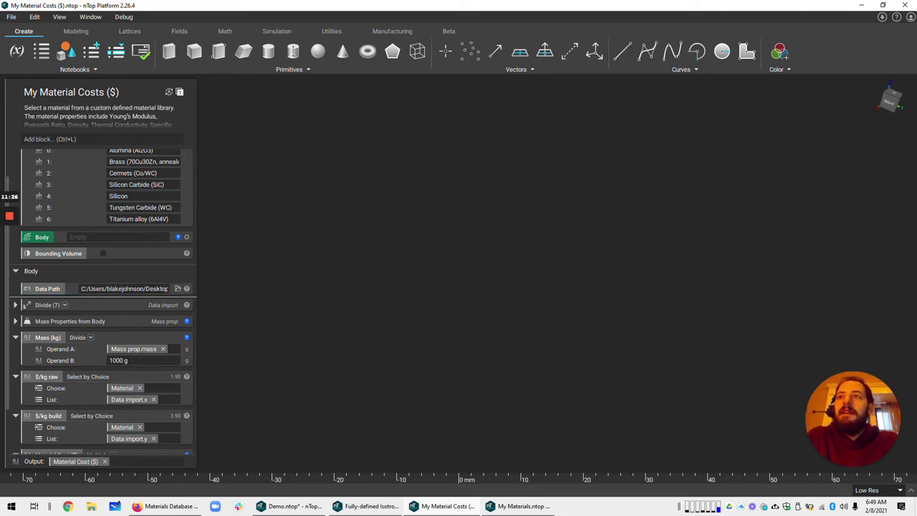
Step: Save the My Material Costs ($) notebook and locate My Material Costs ($).ntop in the nTop Live 2.8.21 folder
click(12, 17)
click(26, 55)
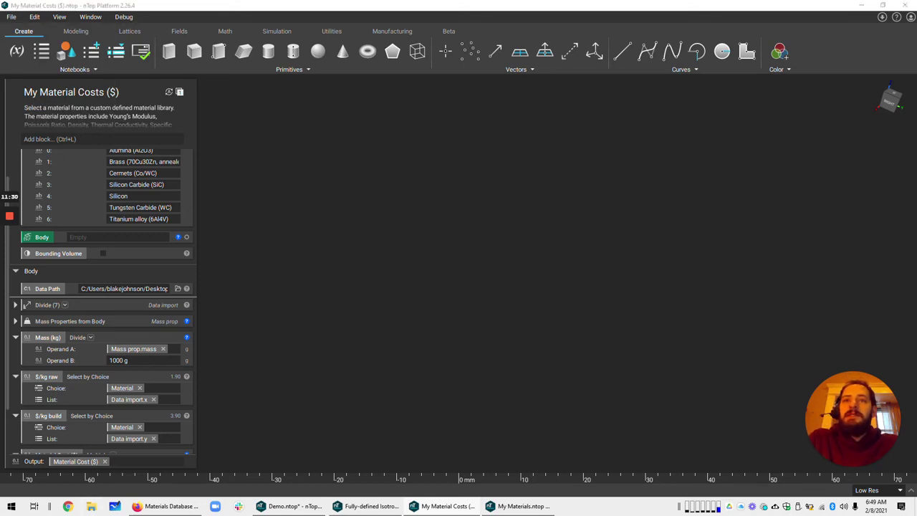
click(91, 506)
click(323, 176)
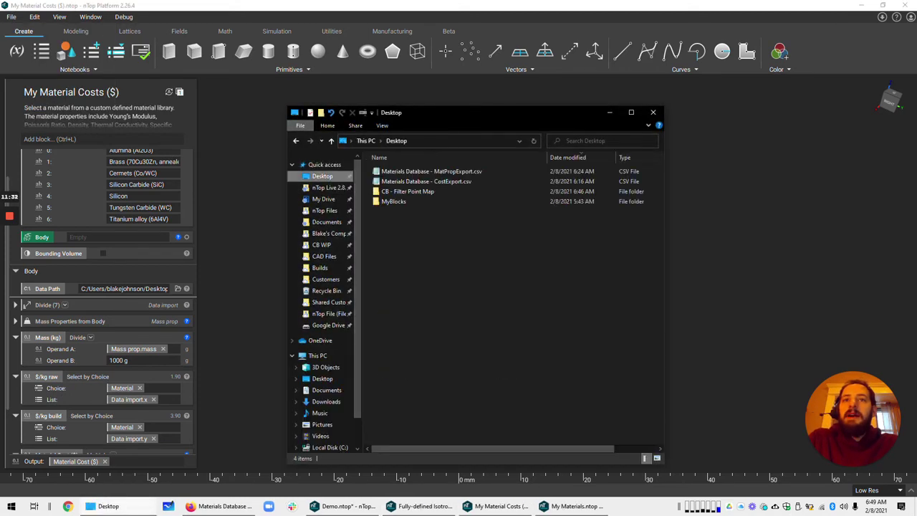
click(328, 188)
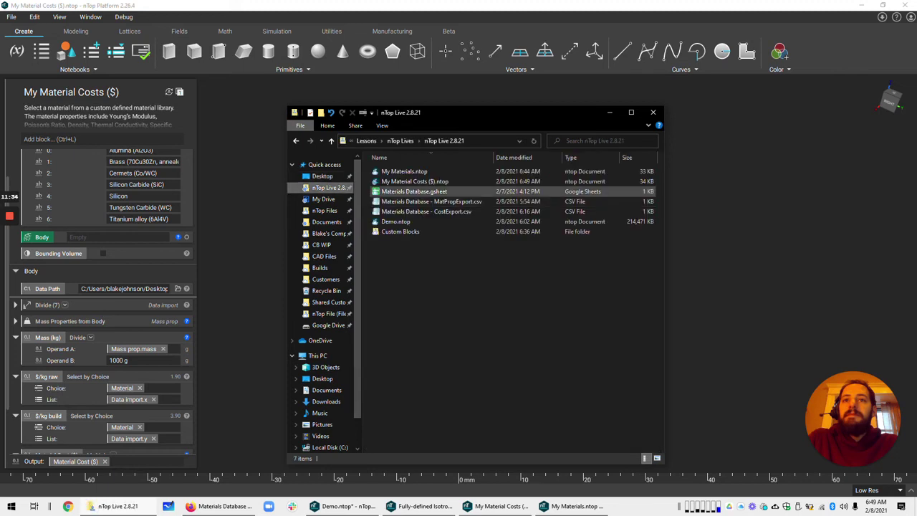
click(414, 181)
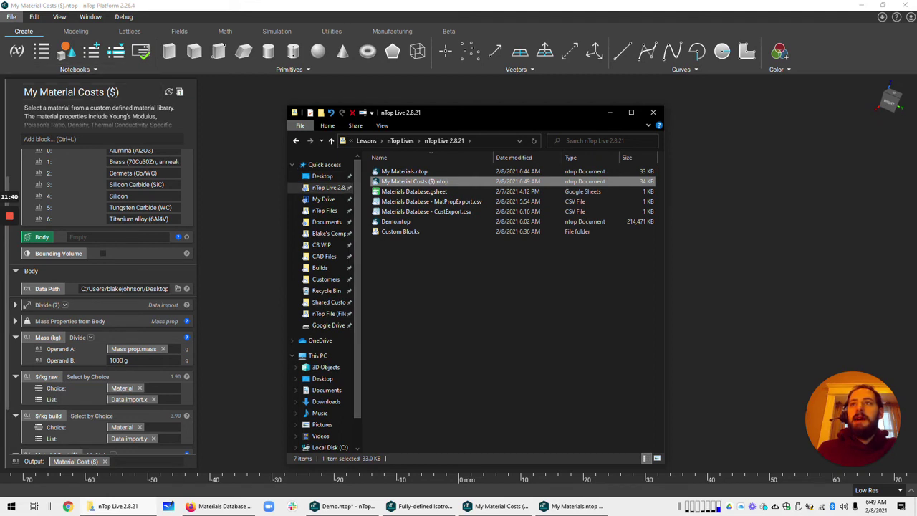
Step: View the contents of the CB - Filter Point Map folder and close its window
click(12, 17)
click(37, 92)
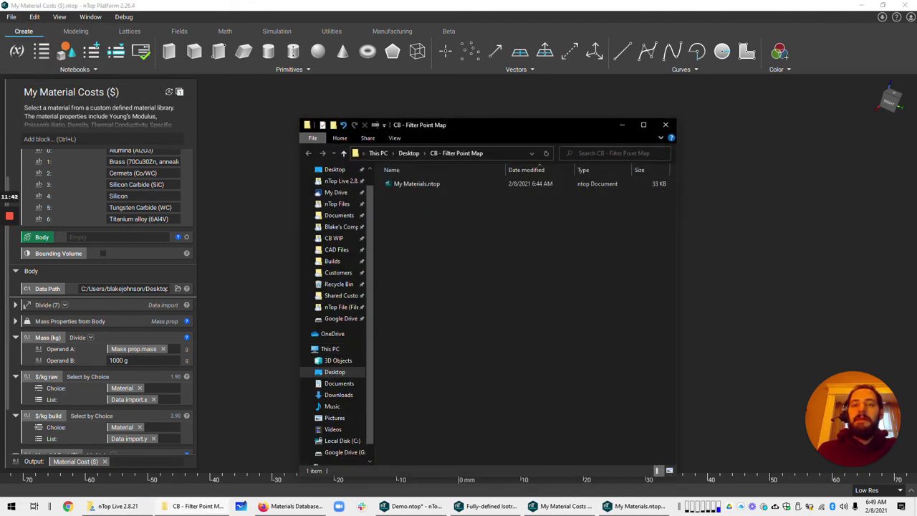
click(665, 124)
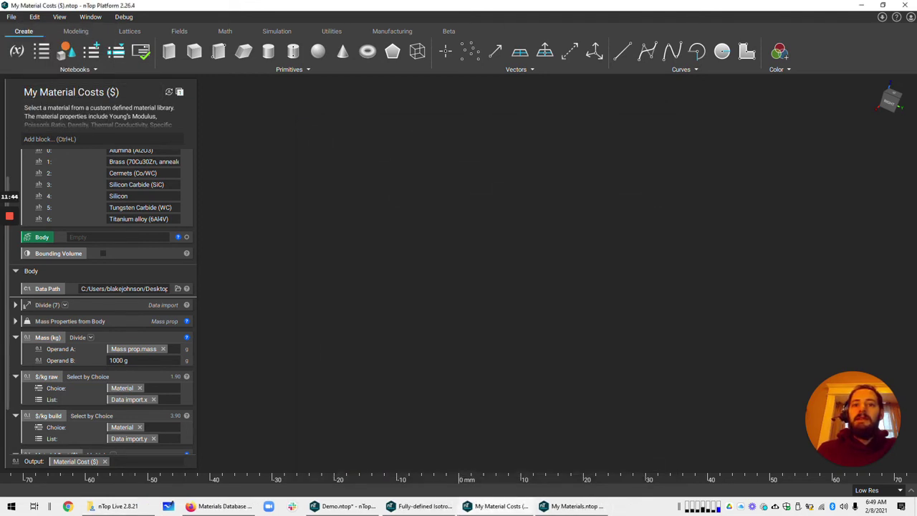
Step: Switch to the Demo.ntop notebook
click(573, 505)
click(498, 505)
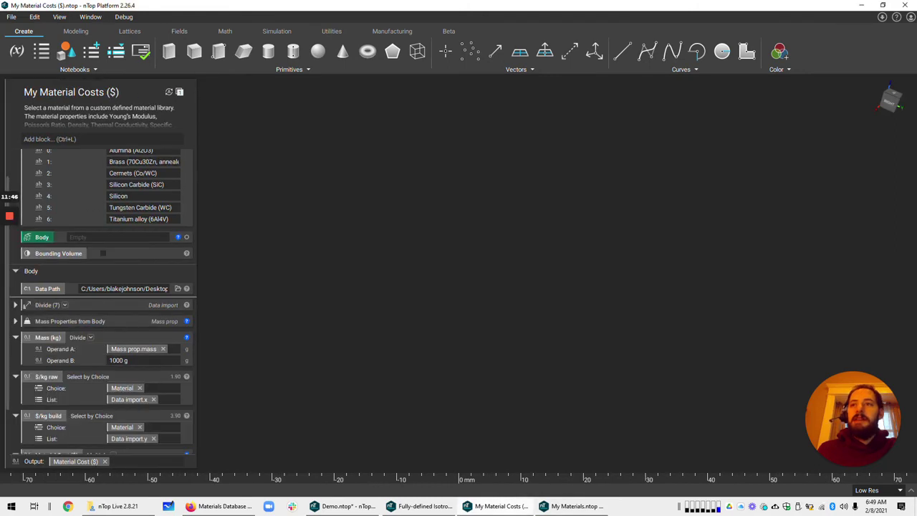
click(421, 505)
click(345, 506)
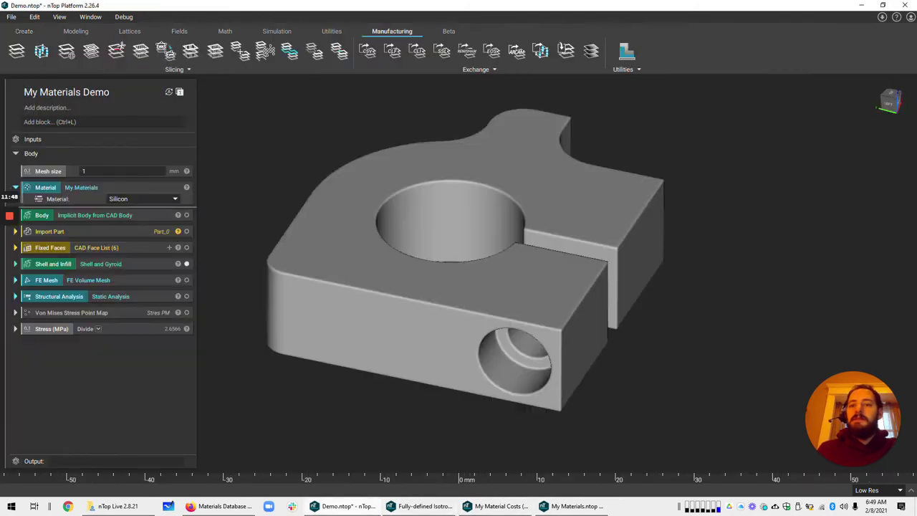
key(ctrl+l)
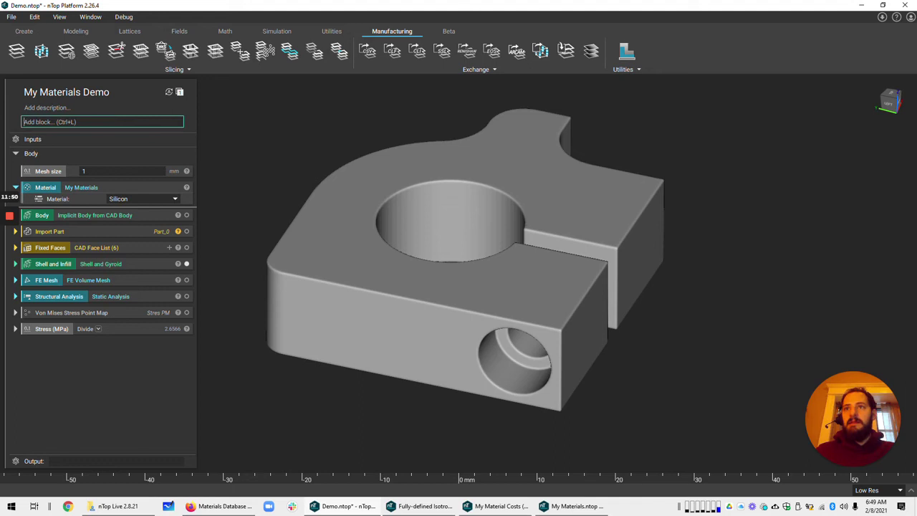
text(my mater)
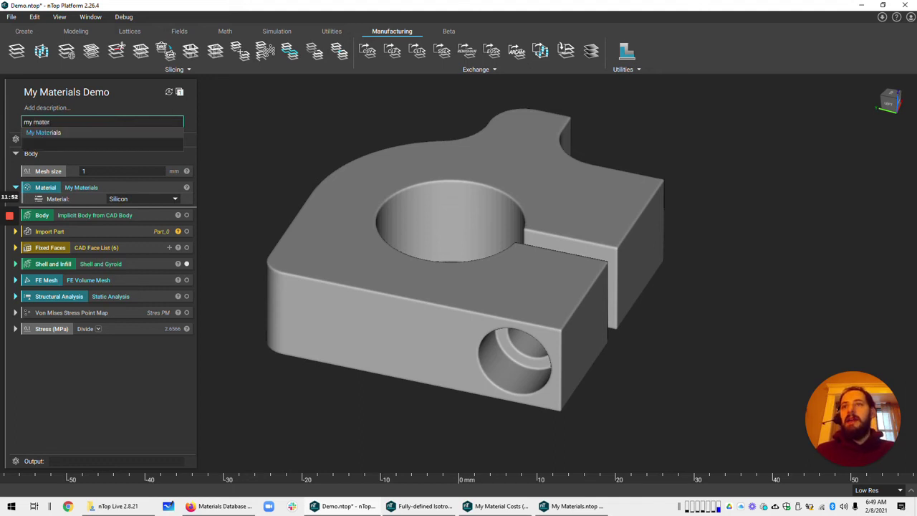
key(Escape)
click(190, 51)
click(94, 214)
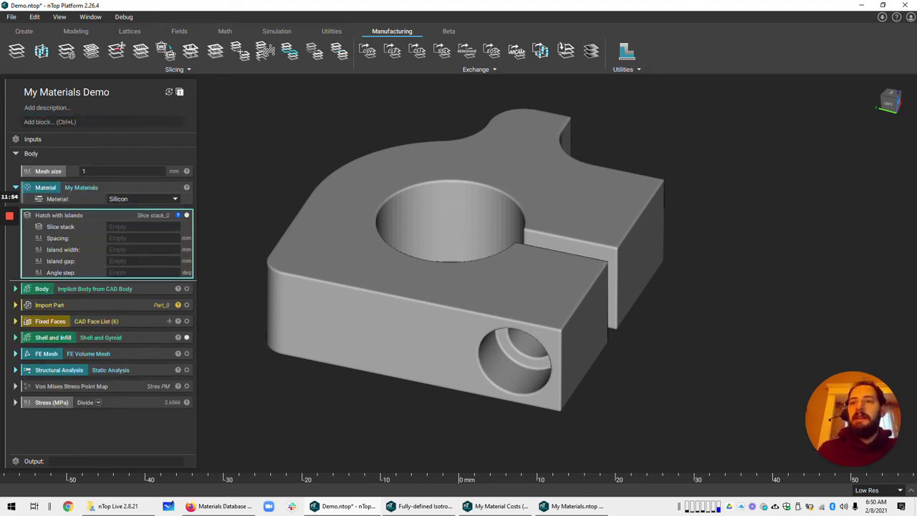
key(Delete)
Step: Import the My Material Costs ($) custom block and add it to the notebook below the Material block
click(180, 91)
click(243, 187)
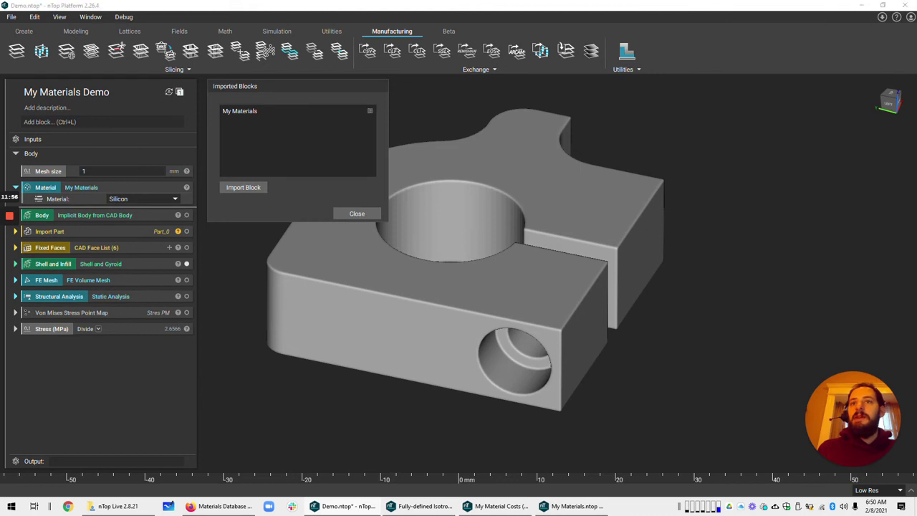
click(154, 101)
double_click(154, 100)
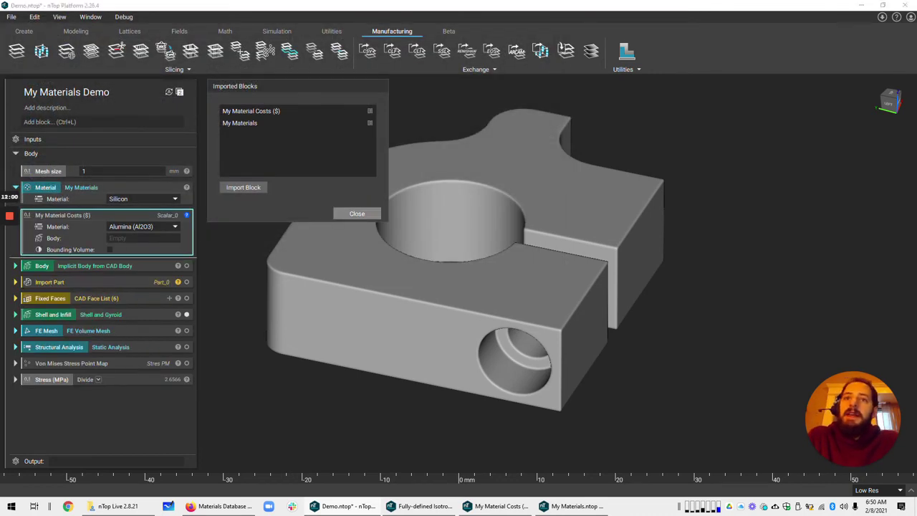
click(357, 213)
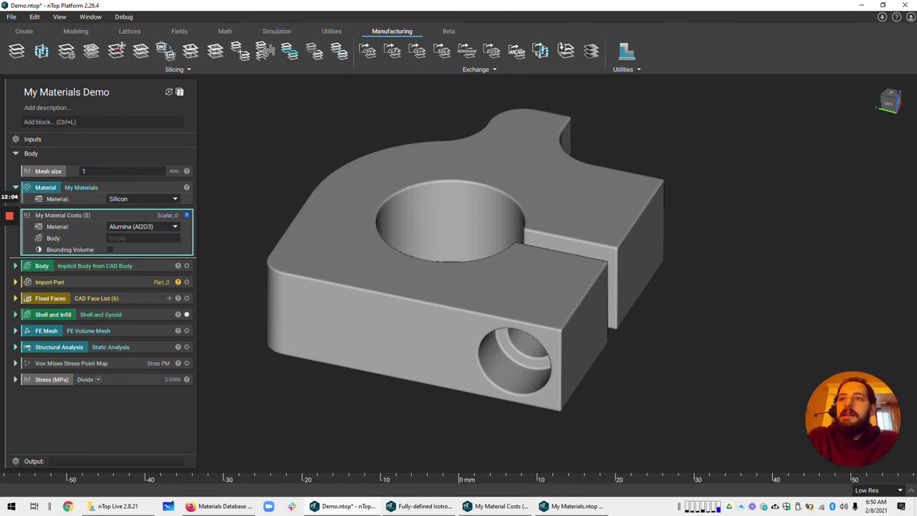
Step: Use Shell and Infill as the Body of the My Material Costs ($) block and enable its Bounding Volume option
drag(83, 315, 124, 238)
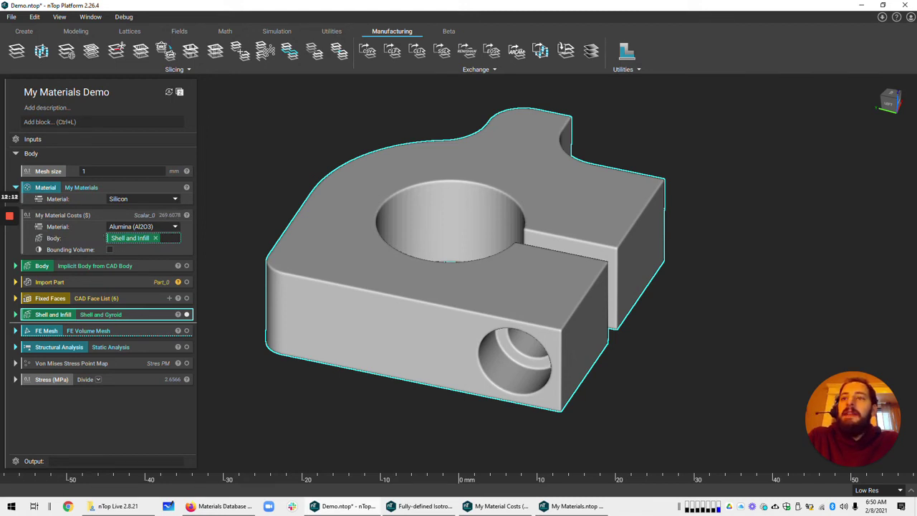
click(109, 249)
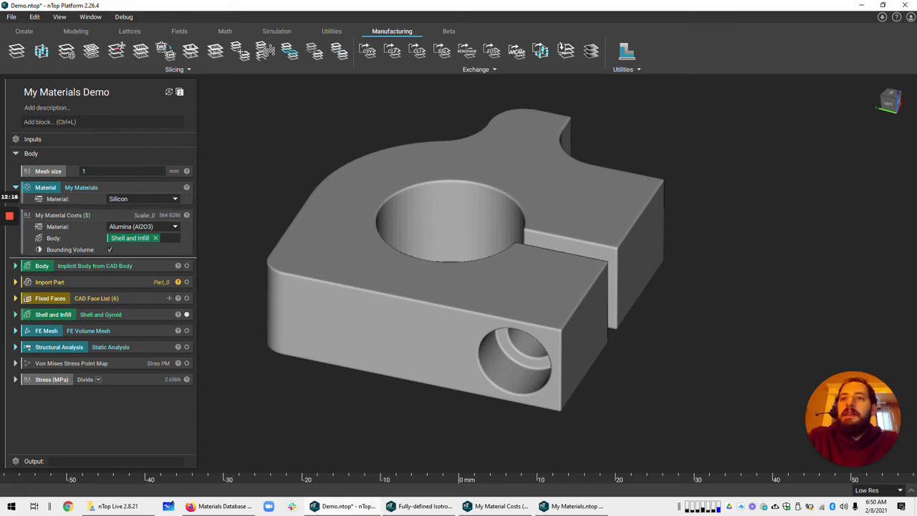
Step: Add the bounding box property of Shell and Infill to the notebook as its own block below that body
click(151, 314)
click(179, 314)
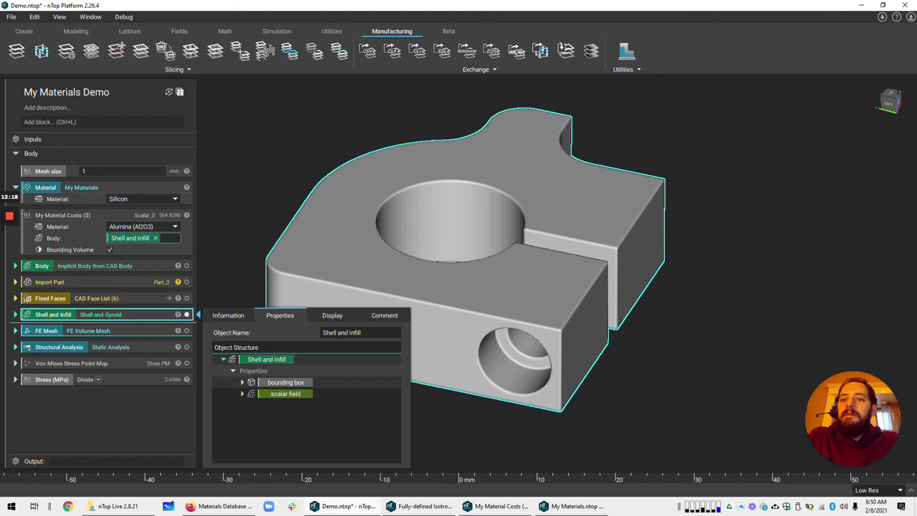
drag(286, 382, 144, 324)
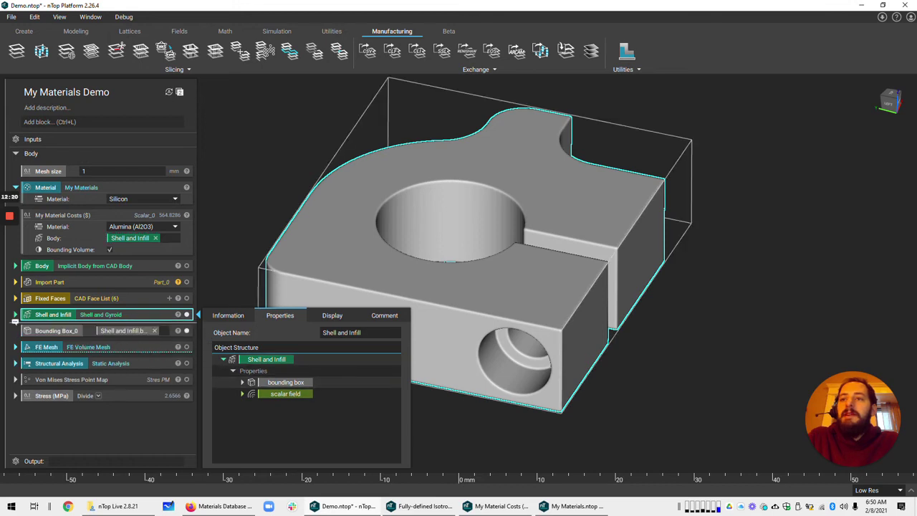
middle_drag(458, 279, 521, 271)
click(233, 228)
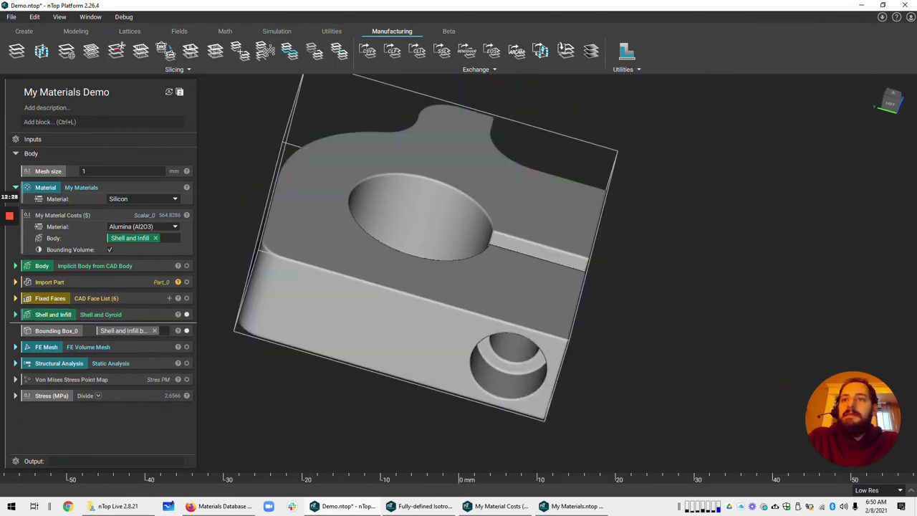
Step: Make the Material input of the My Material Costs ($) block a variable and name it "Selected Material"
click(96, 215)
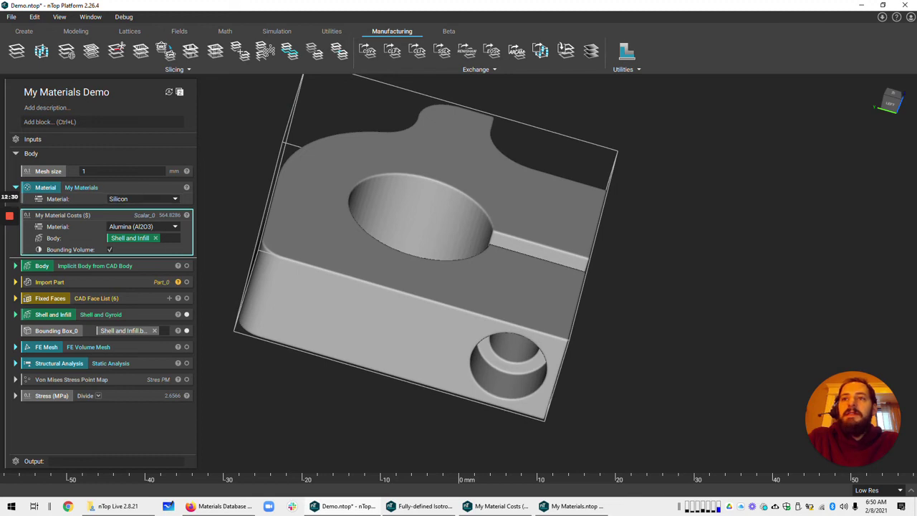
right_click(58, 230)
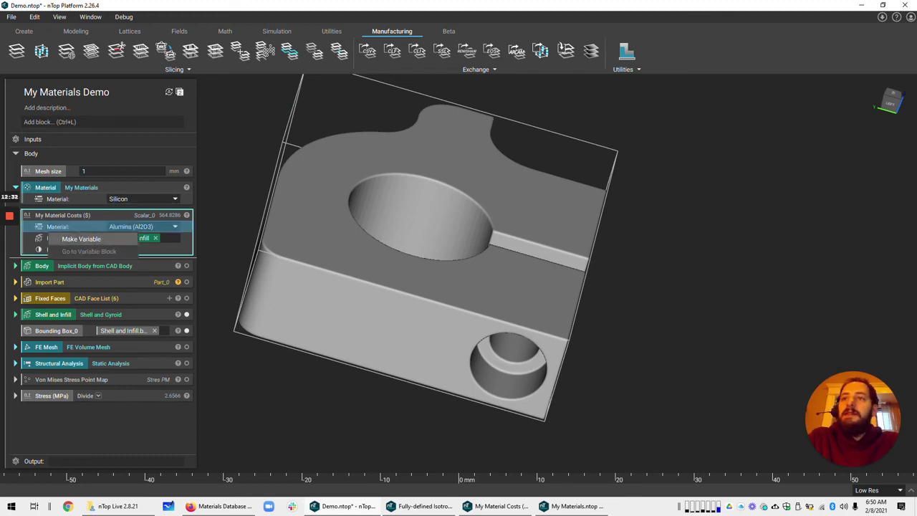
click(81, 239)
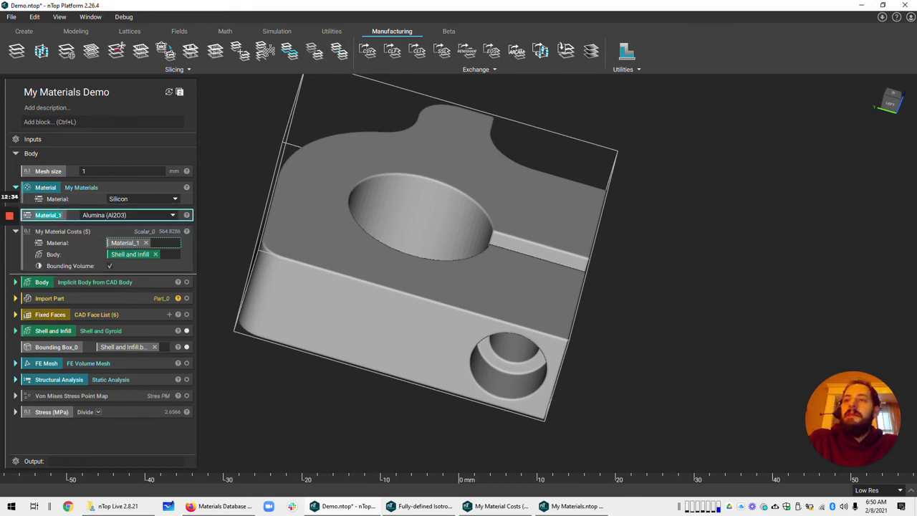
text(sELECTE)
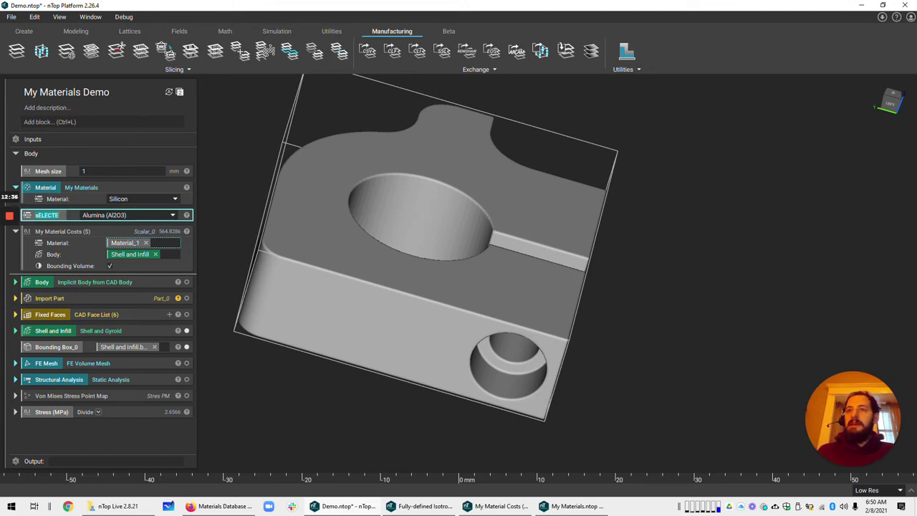
key(BackSpace)
key(BackSpace)
key(BackSpace)
key(BackSpace)
key(BackSpace)
key(BackSpace)
text(Selected Material)
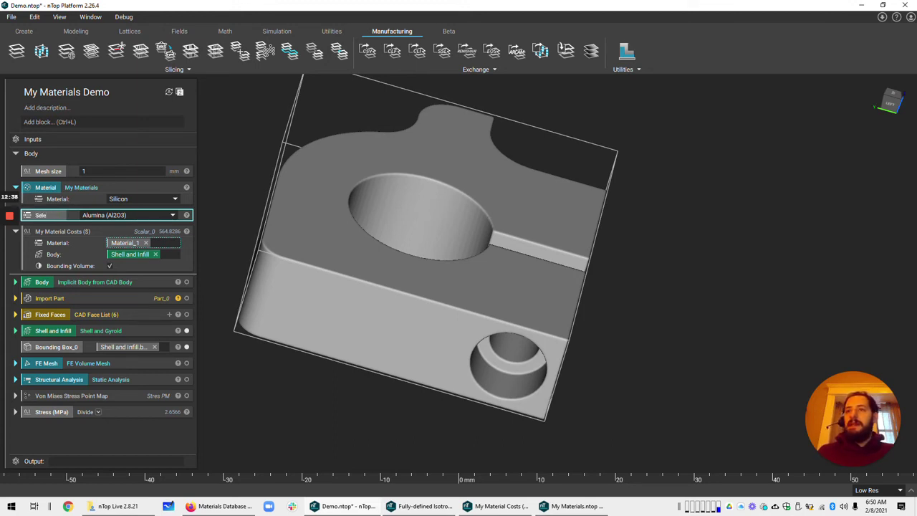
key(Return)
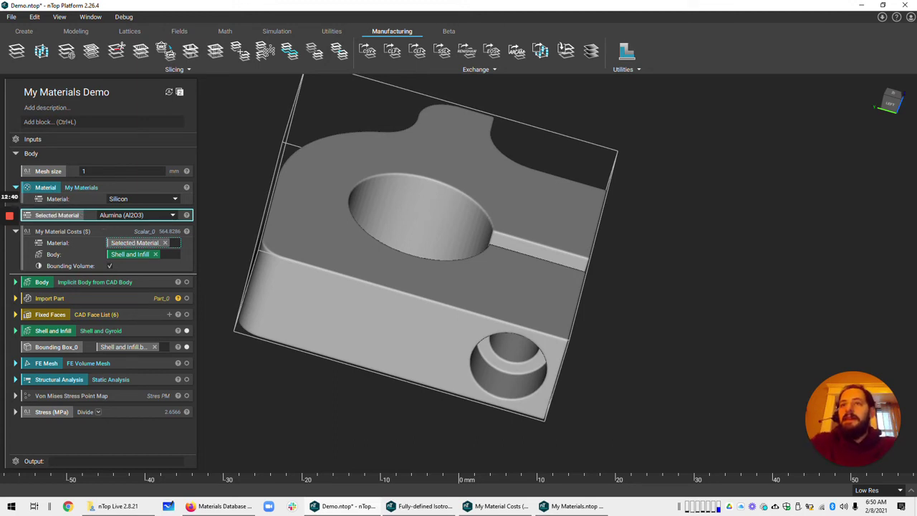
Step: Feed Selected Material into the My Materials block's Material input and place that block below the variable
drag(71, 216, 133, 199)
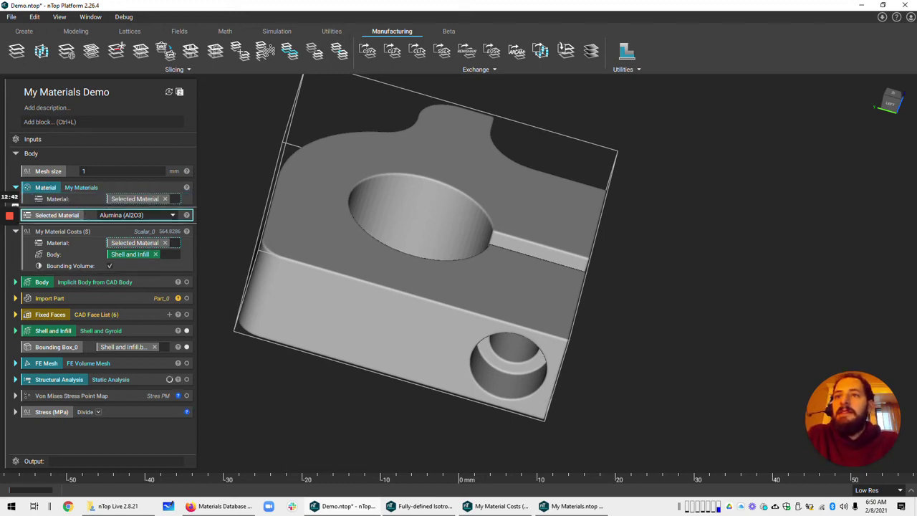
drag(72, 189, 79, 227)
click(79, 267)
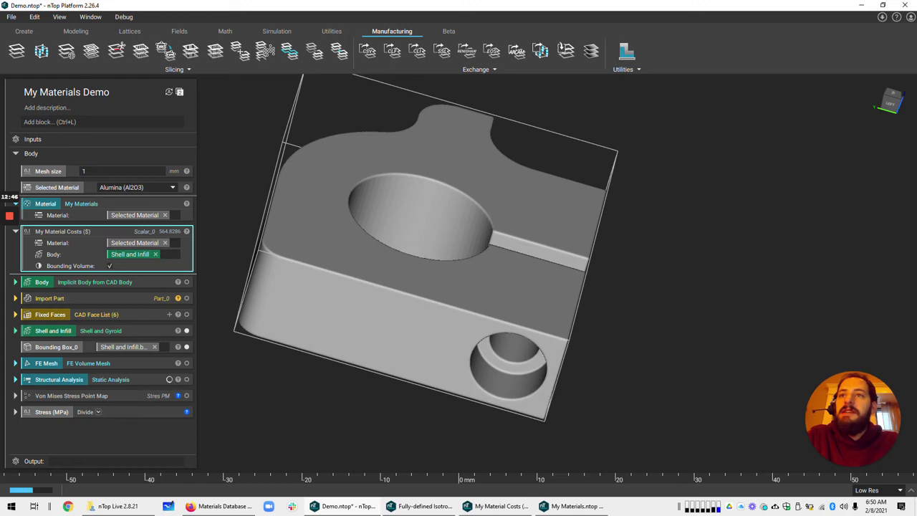
Step: Review the material choices of the Selected Material variable and keep Alumina (Al2O3)
click(137, 187)
click(137, 187)
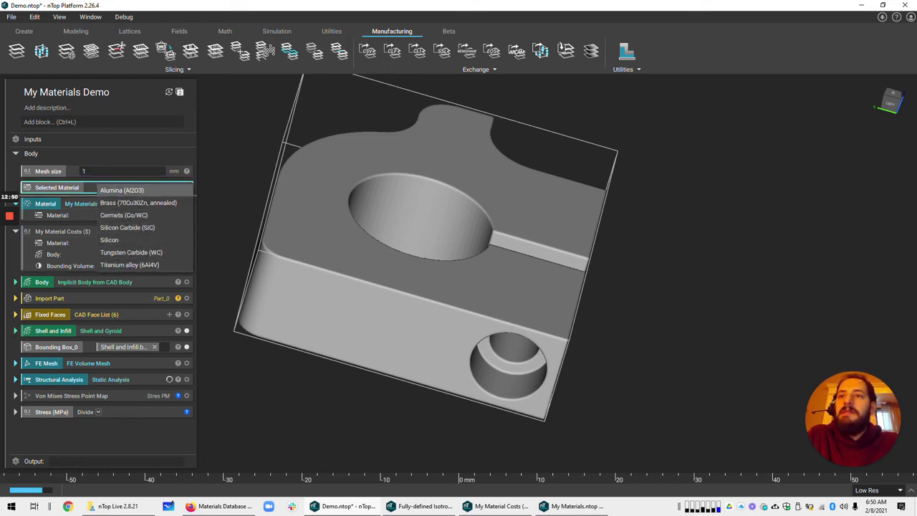
click(126, 190)
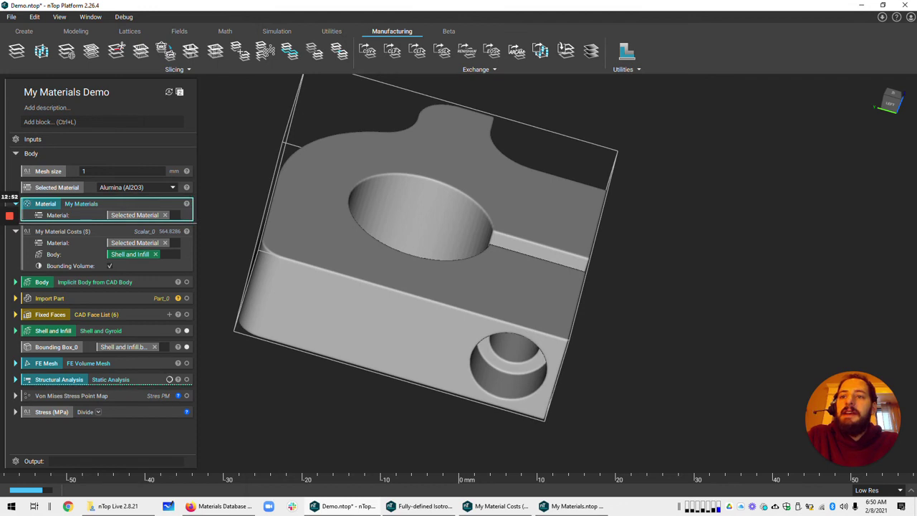
click(107, 379)
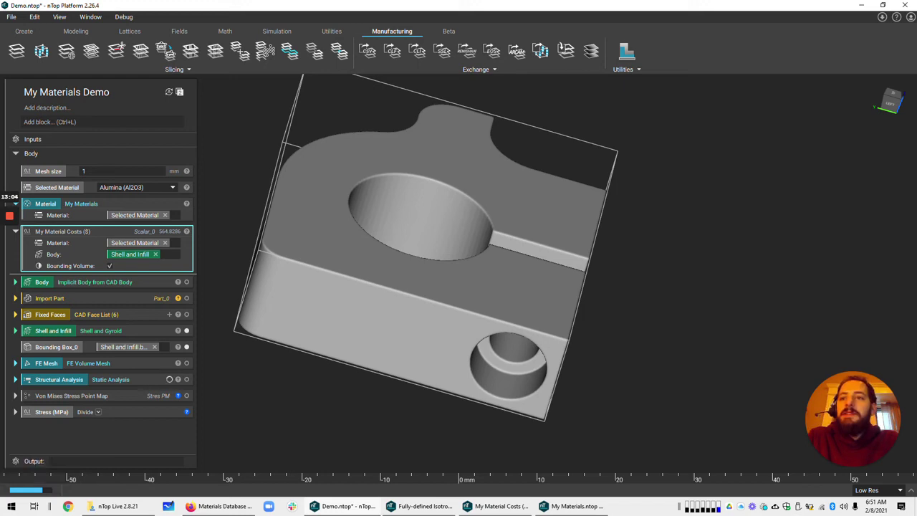
click(17, 393)
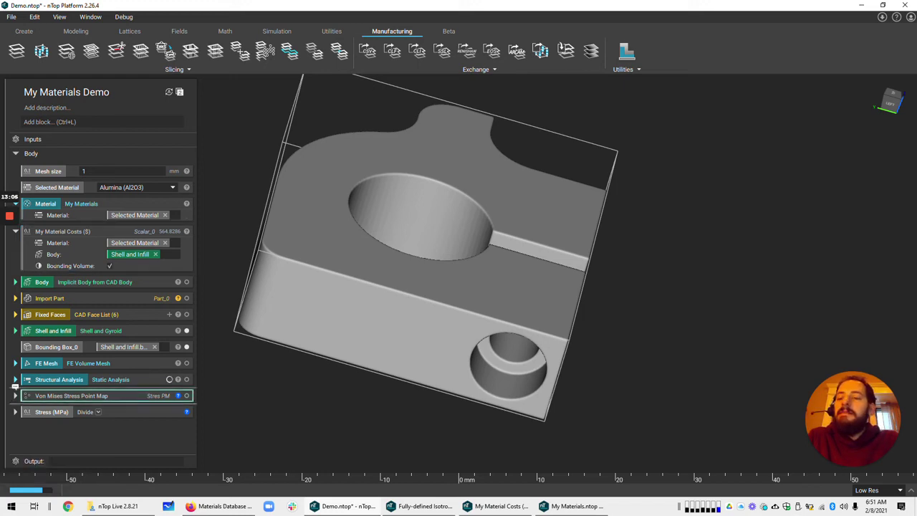
click(16, 412)
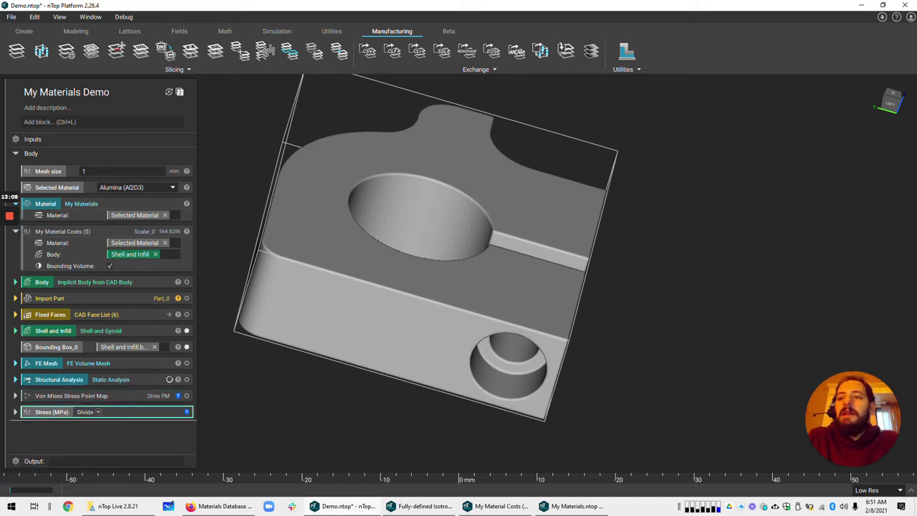
click(57, 380)
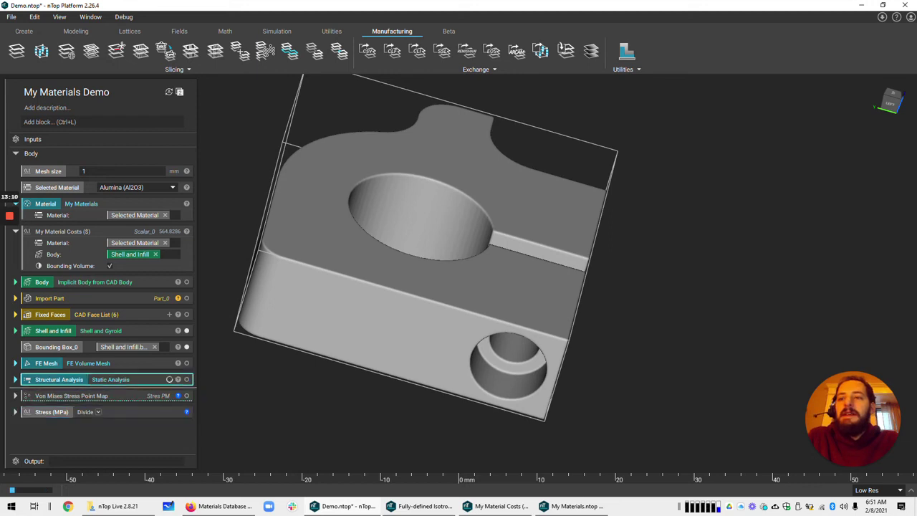
Step: Rename the Stress (MPa) block in the notebook to "Average Stress (MPa)"
click(51, 412)
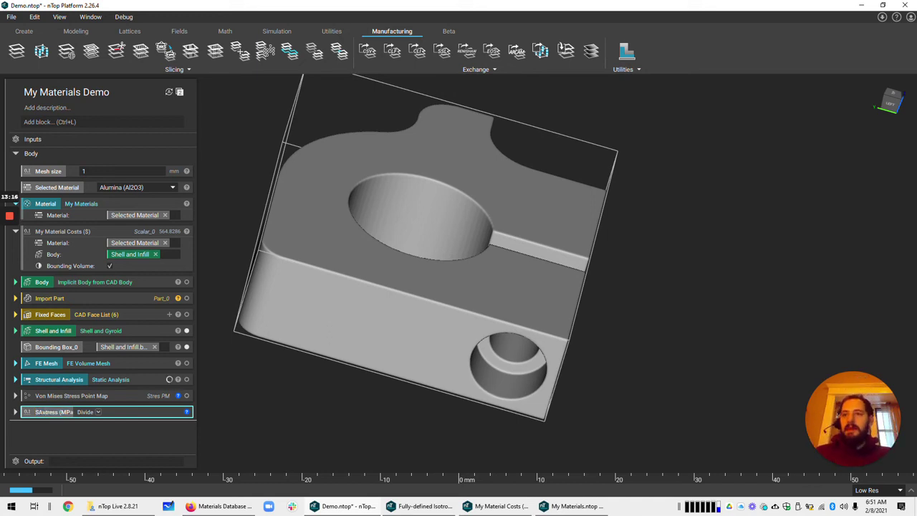
text(verage)
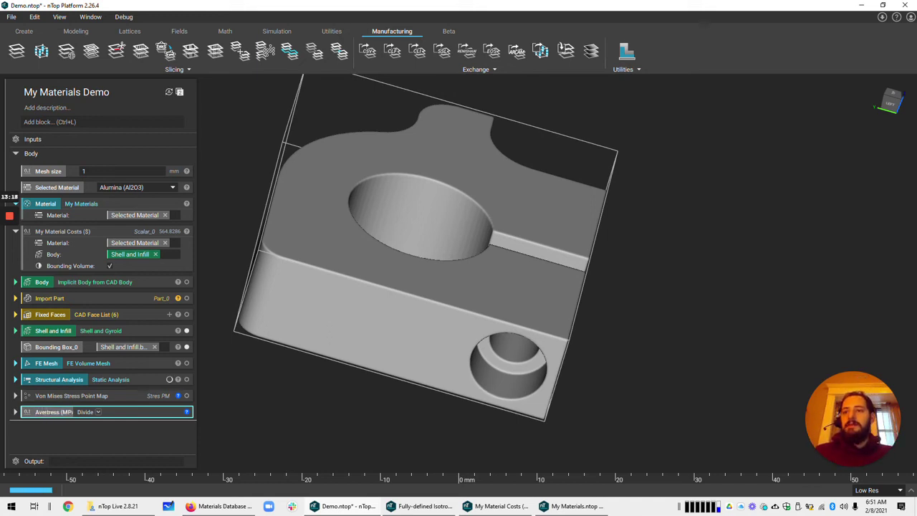
text((MPa))
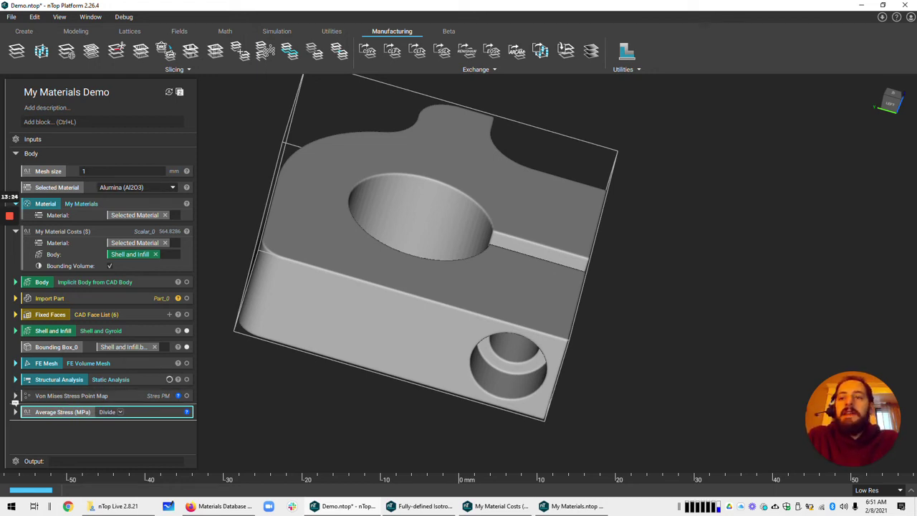
Step: Isolate the Structural Analysis block in the viewport to show its static displacement result on the mesh
click(86, 232)
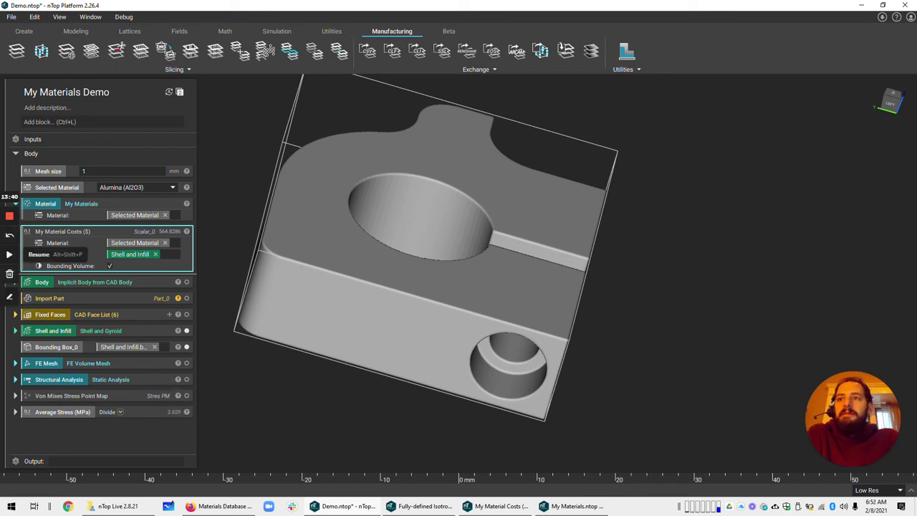
middle_drag(429, 308, 465, 251)
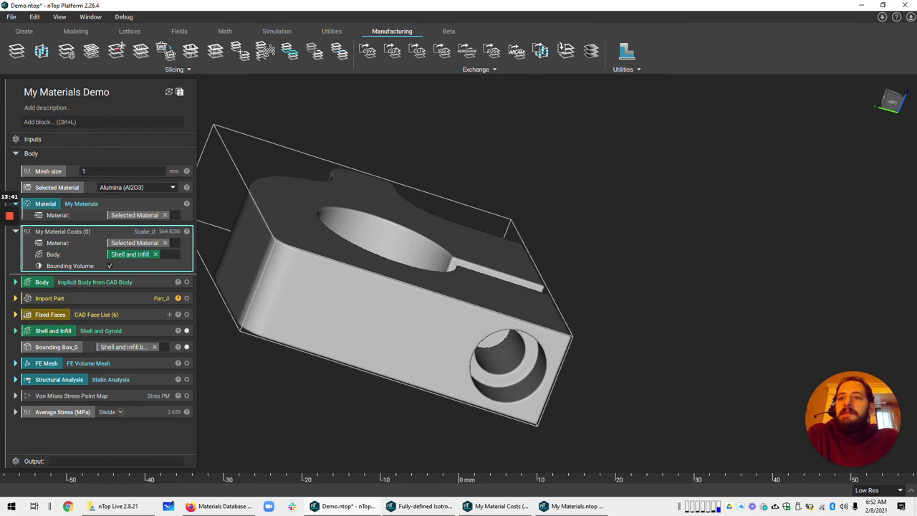
click(16, 382)
key(i)
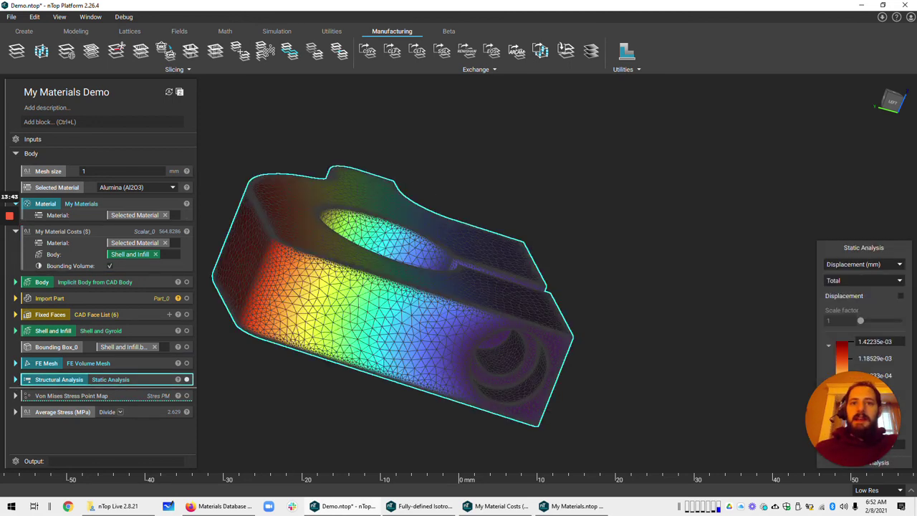
Step: Section the static analysis result with a global cut, show volume mesh elements, and move the cut plane to about 2.36 in Z
middle_drag(459, 236, 494, 308)
key(x)
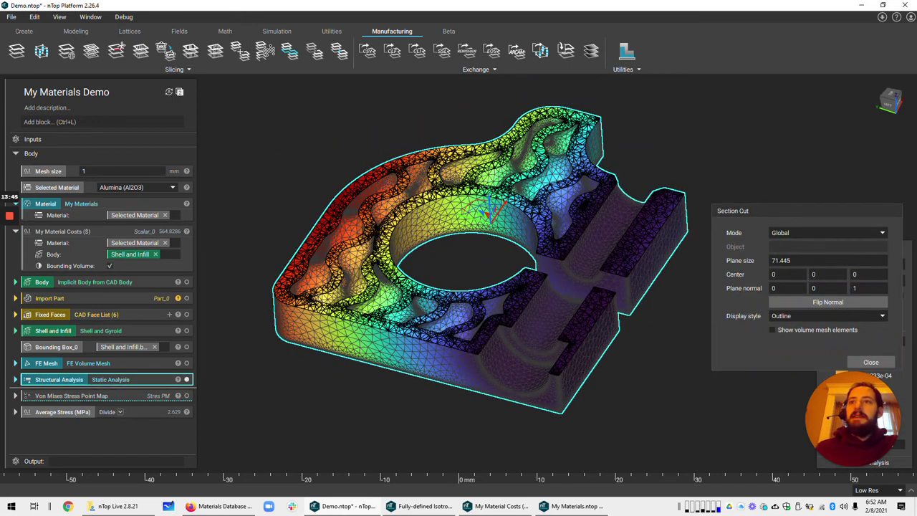
middle_drag(547, 390, 559, 354)
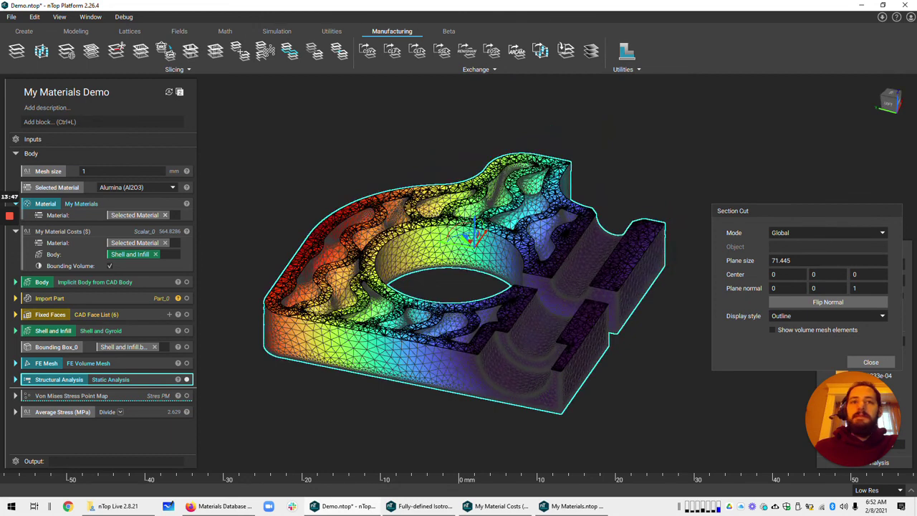
click(771, 330)
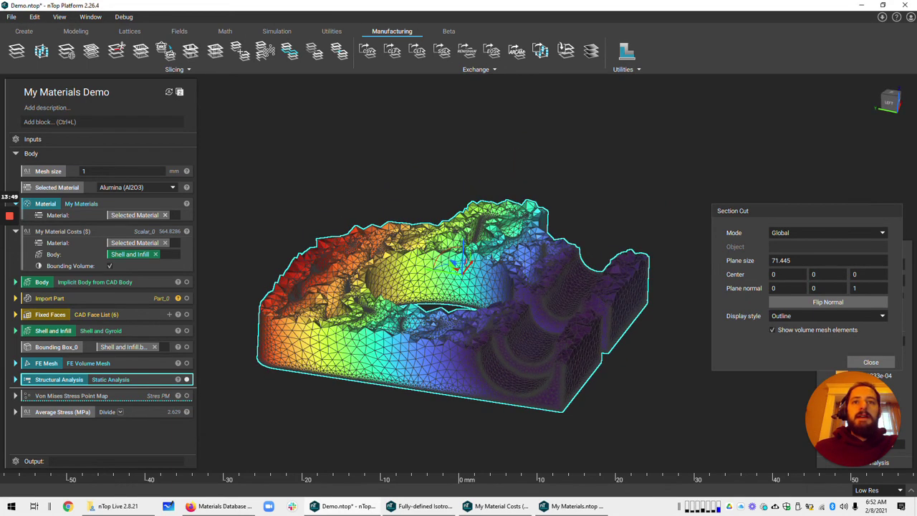
drag(464, 250, 463, 230)
Step: Review the material cost, von Mises stress and average stress blocks alongside the sectioned result, and turn the section cut off
click(72, 232)
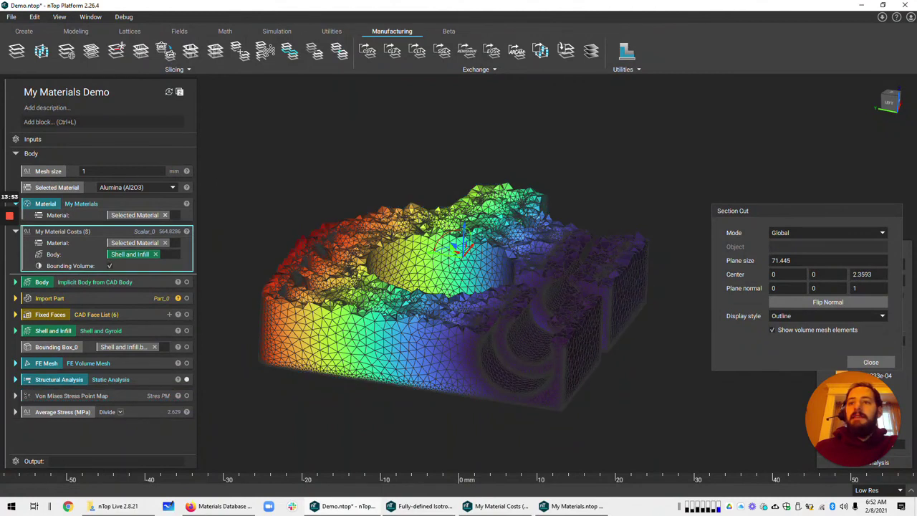
click(72, 396)
click(63, 412)
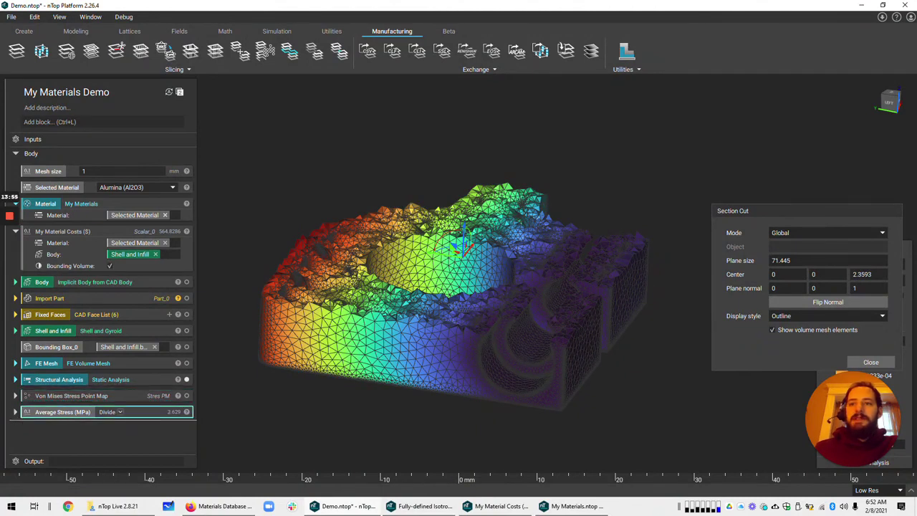
right_drag(501, 322, 458, 326)
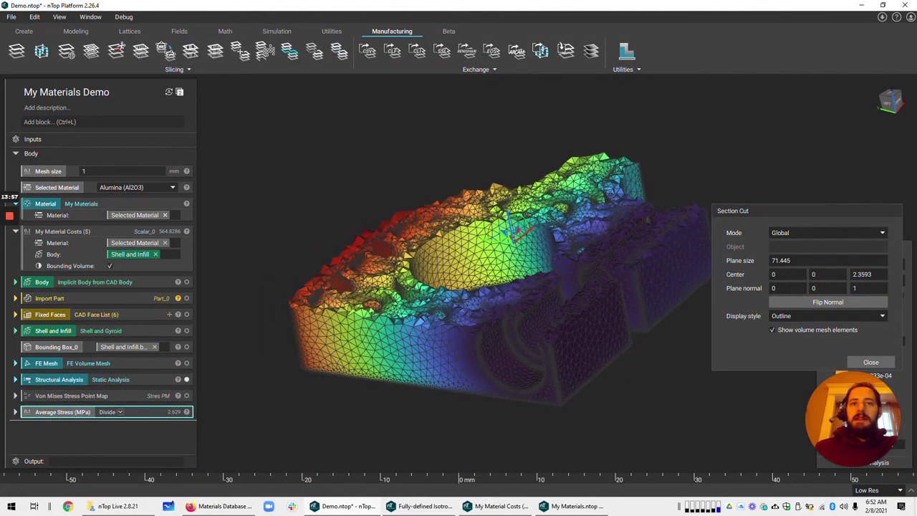
click(59, 380)
middle_drag(501, 322, 431, 323)
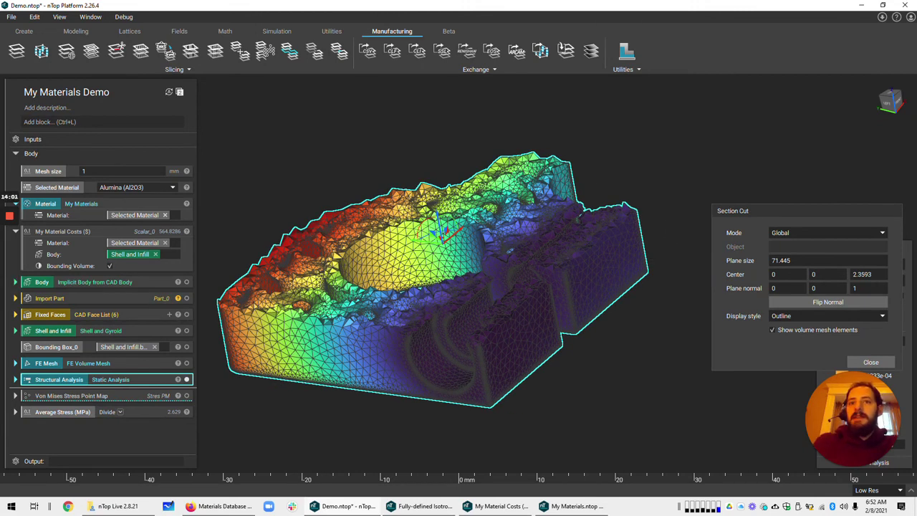
right_drag(473, 322, 573, 313)
key(x)
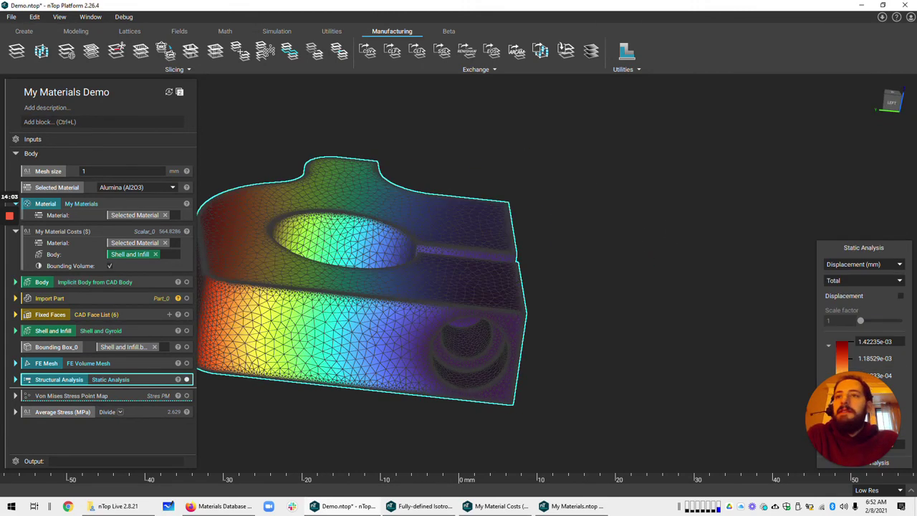
Step: Compare the My Materials block with the My Material Costs ($) block that shares its Selected Material input
right_drag(501, 308, 394, 283)
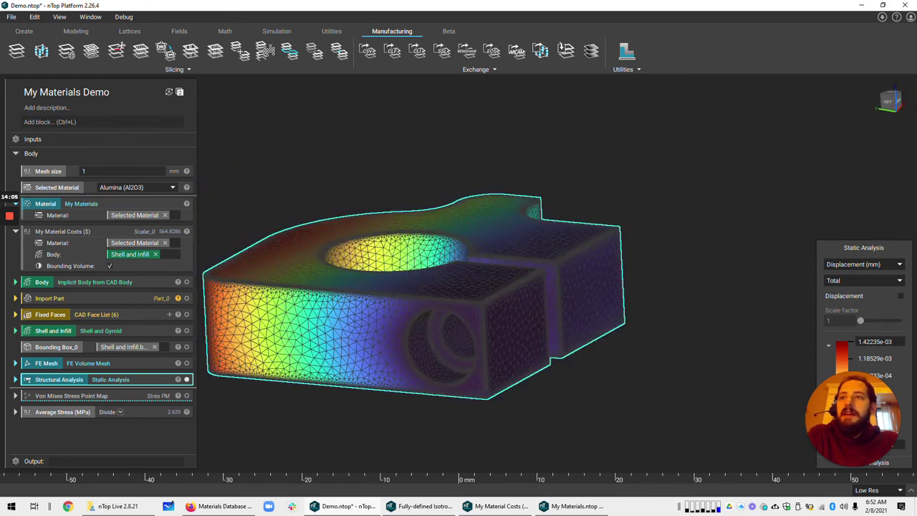
click(129, 204)
click(111, 232)
click(129, 204)
click(111, 231)
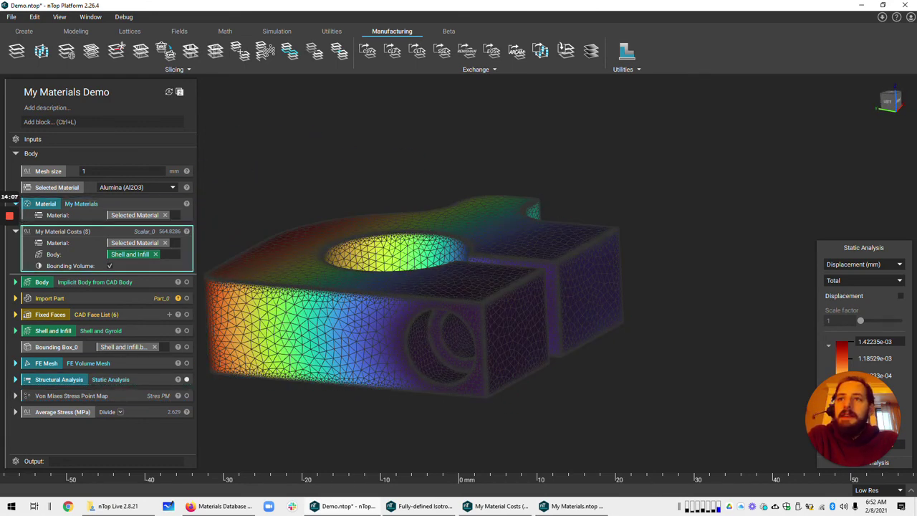
click(121, 204)
click(111, 231)
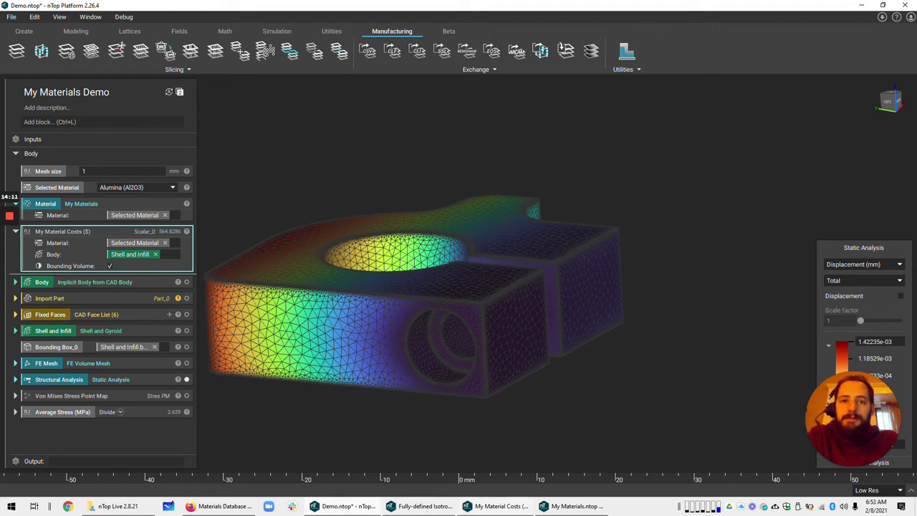
Step: Switch to the My Material Costs ($) notebook and examine its inputs, data import and cost calculation blocks
click(499, 506)
scroll(101, 301, up, 2)
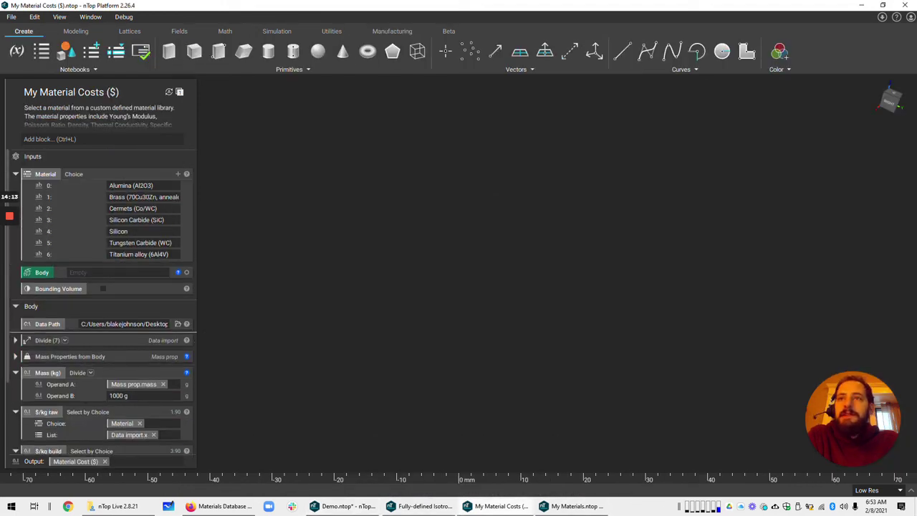
scroll(100, 301, down, 3)
scroll(100, 301, up, 3)
scroll(100, 300, down, 3)
scroll(101, 301, up, 3)
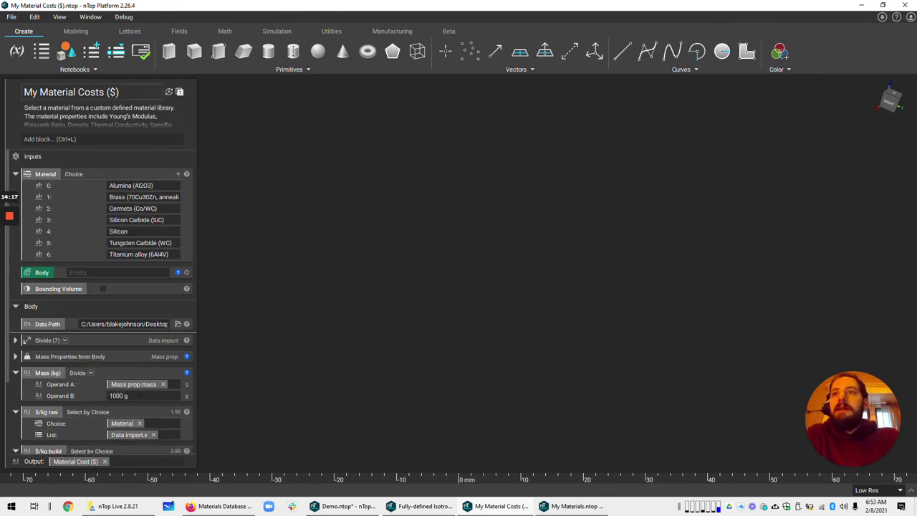
scroll(101, 300, down, 3)
scroll(101, 300, up, 3)
Step: Go through the seven material names of the Material choice input, from Titanium alloy (6Al4V) back to Alumina (Al2O3)
click(143, 254)
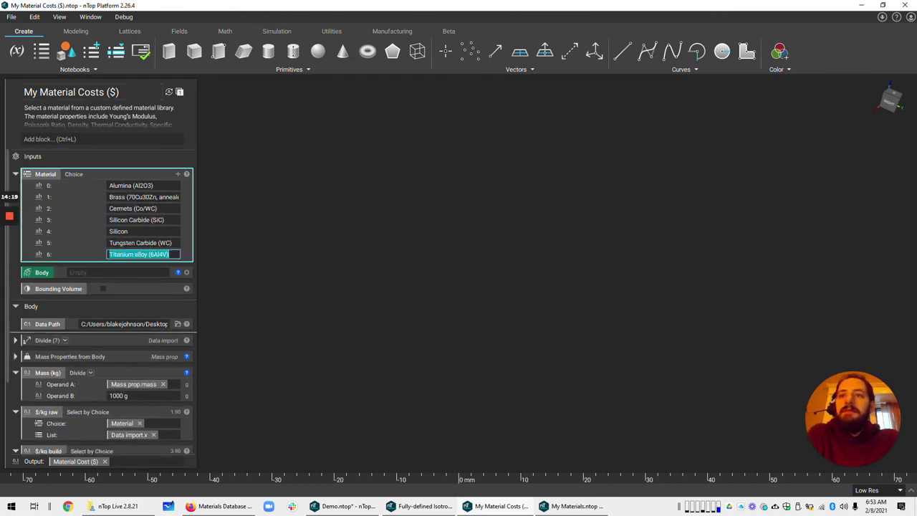
click(143, 243)
click(144, 231)
click(143, 220)
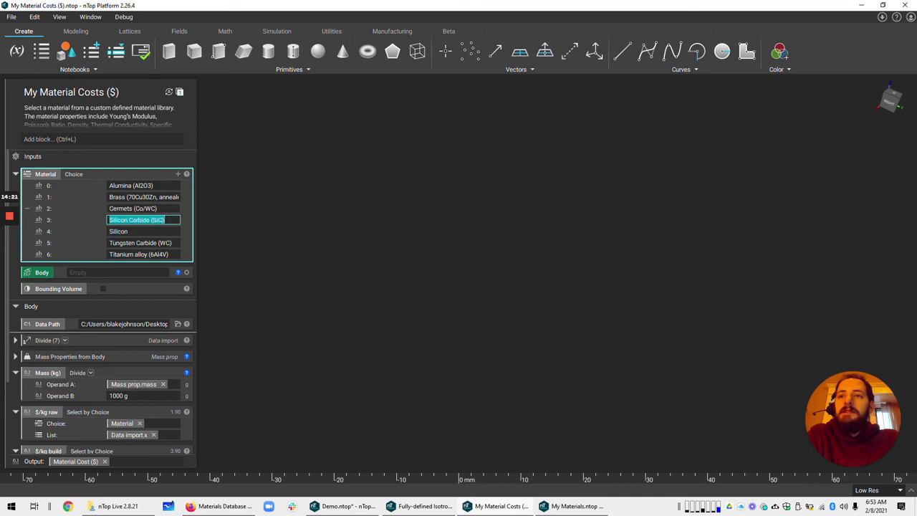
click(136, 209)
click(136, 197)
click(136, 185)
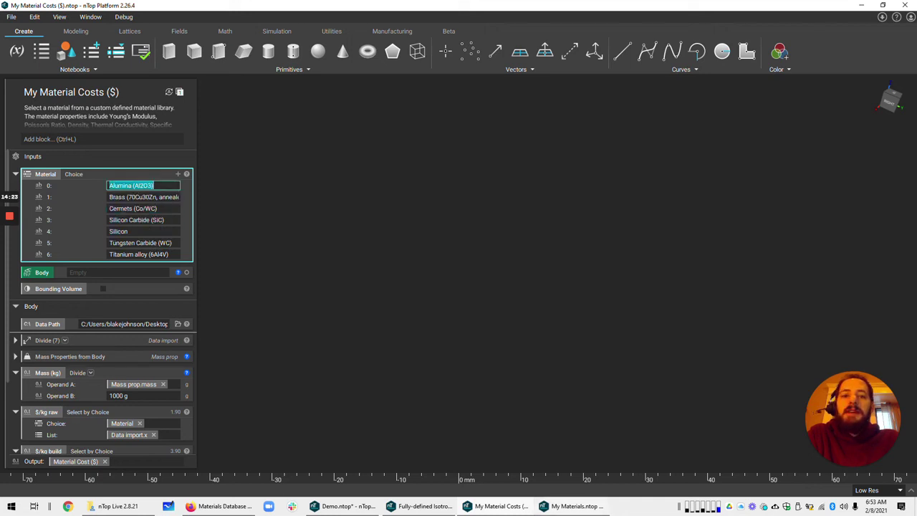
Step: Open the file selection for the cost notebook's Data Path and dismiss it without choosing another file
scroll(102, 301, down, 3)
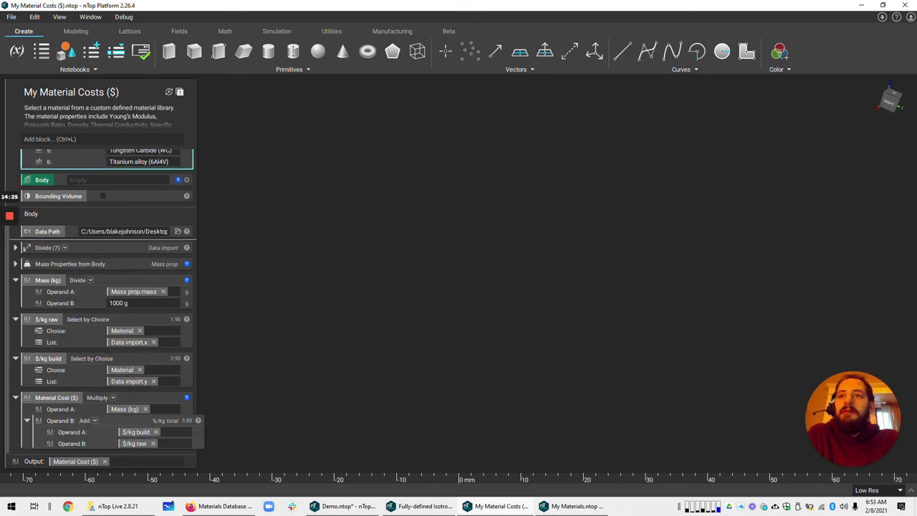
click(177, 232)
click(540, 244)
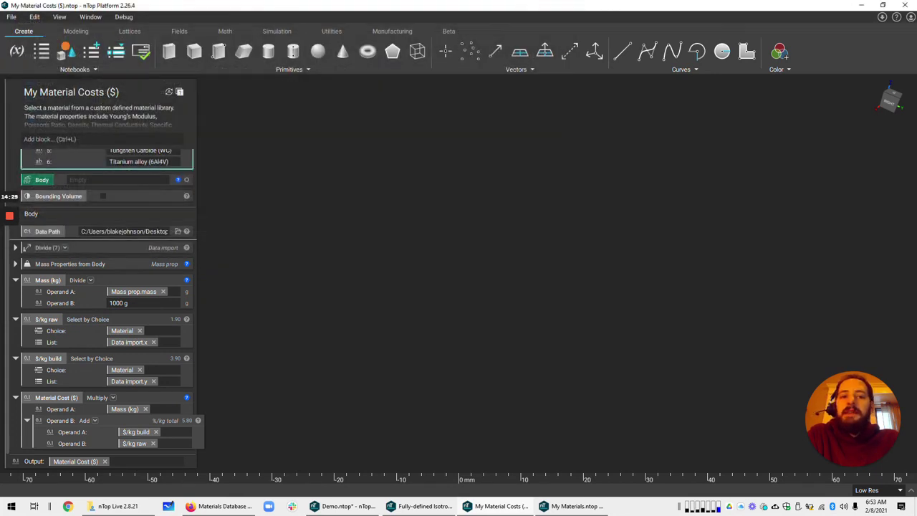
scroll(102, 300, up, 3)
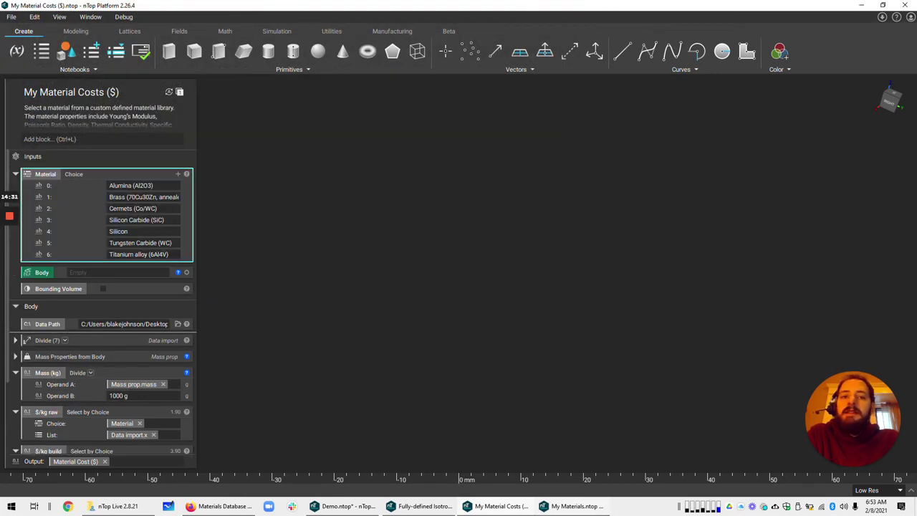
Step: Switch to the My Materials notebook and examine its Material choice list, CSV Data Path and material property assignments
click(575, 505)
scroll(167, 309, down, 3)
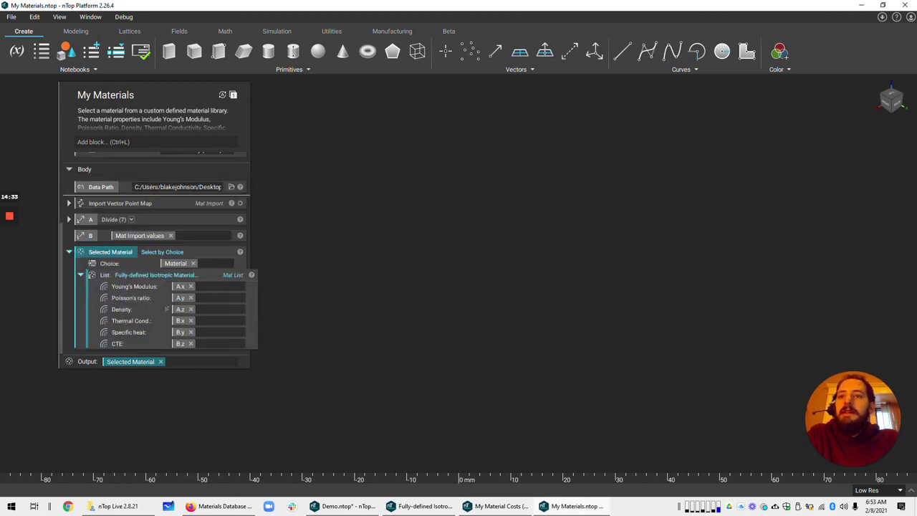
scroll(166, 309, up, 3)
scroll(166, 315, down, 3)
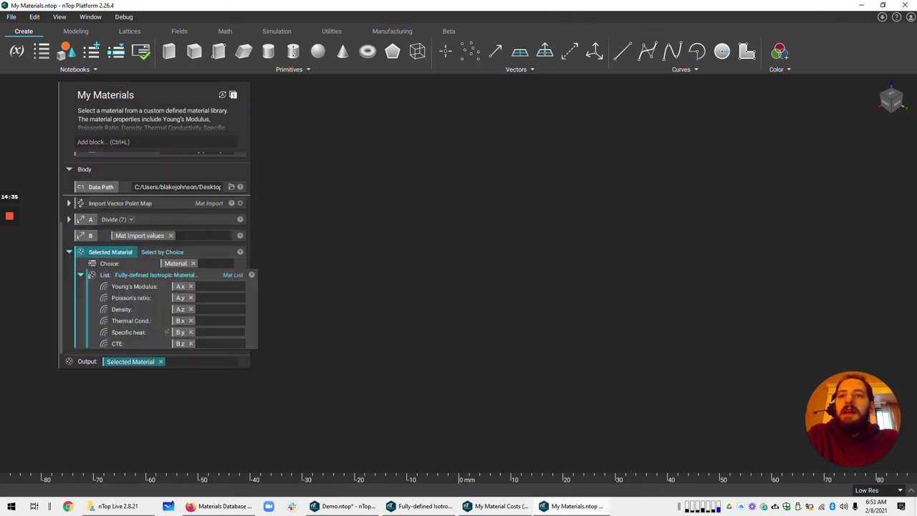
scroll(167, 332, up, 3)
click(177, 273)
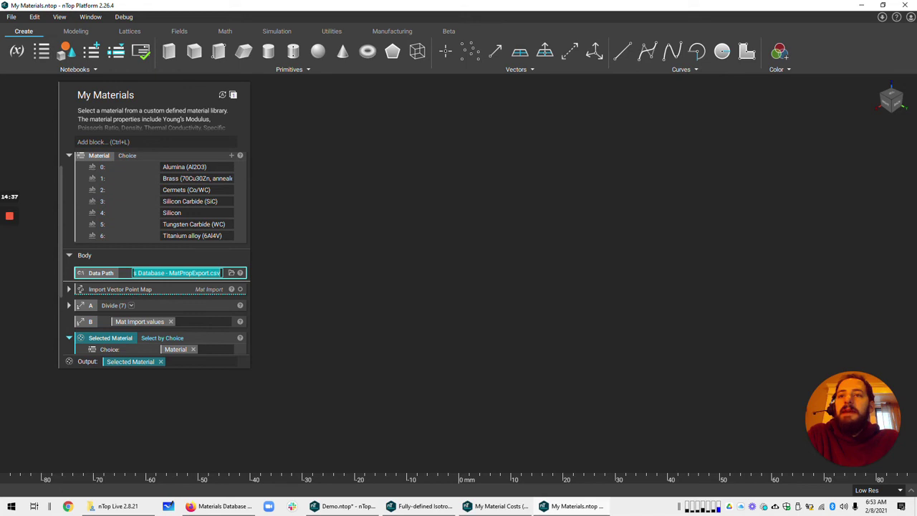
scroll(188, 179, up, 1)
click(184, 177)
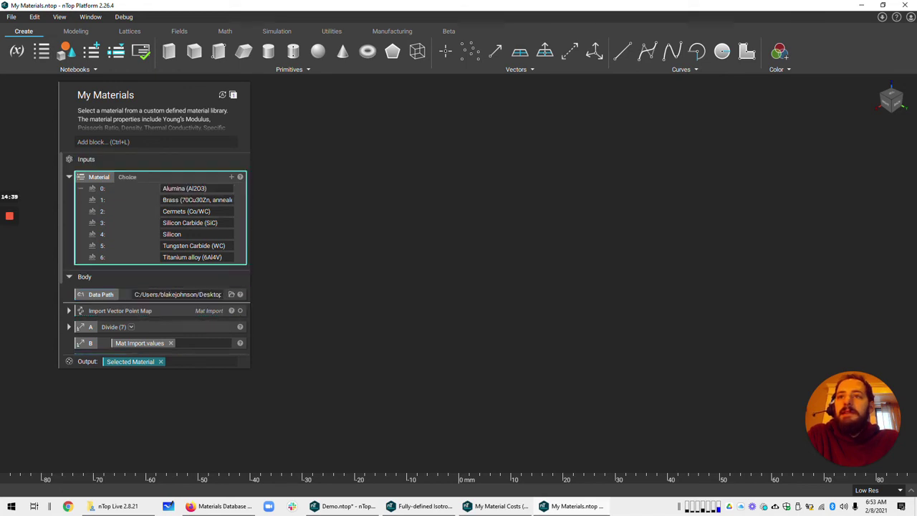
click(201, 160)
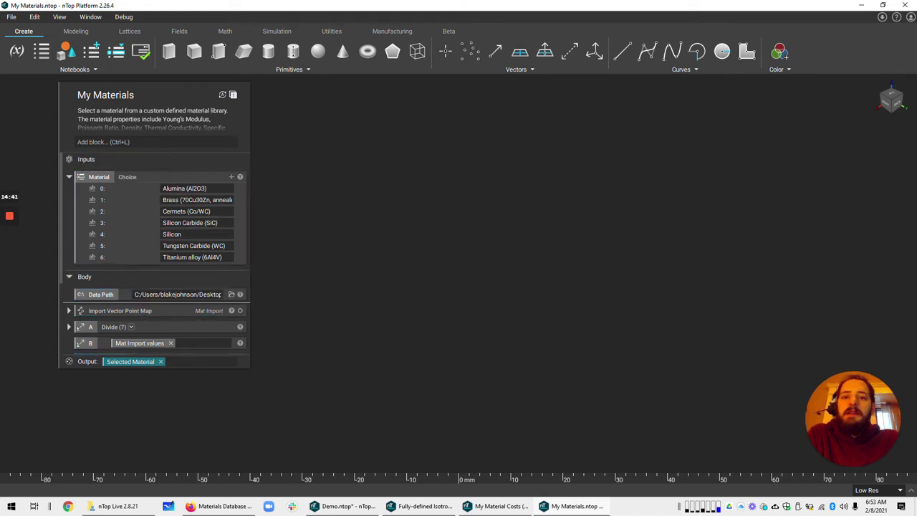
Step: Switch to the Materials Database spreadsheet and review the Raw Data and MatPropExport sheets
click(218, 506)
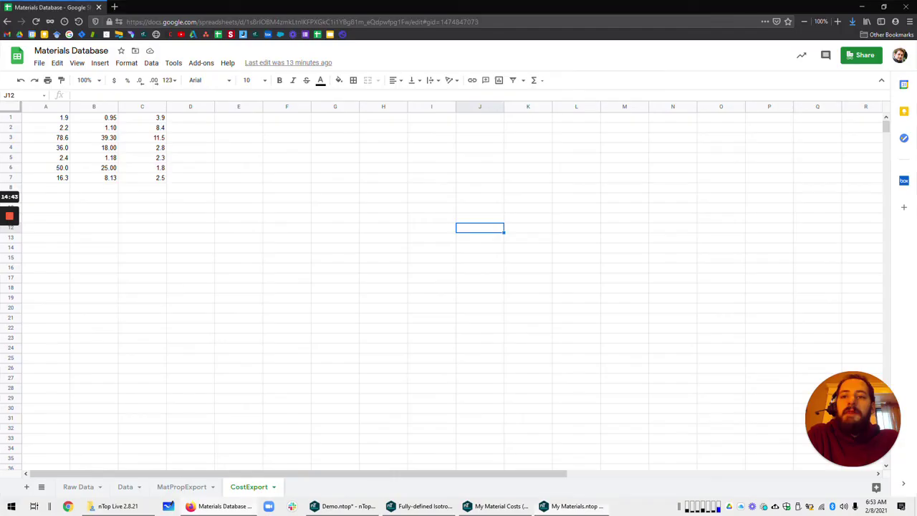
click(79, 487)
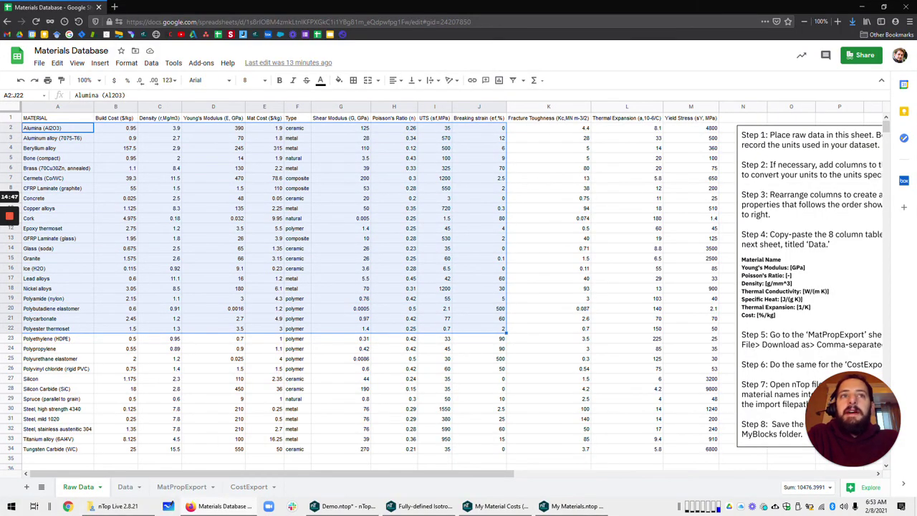
scroll(444, 286, down, 5)
scroll(444, 286, up, 5)
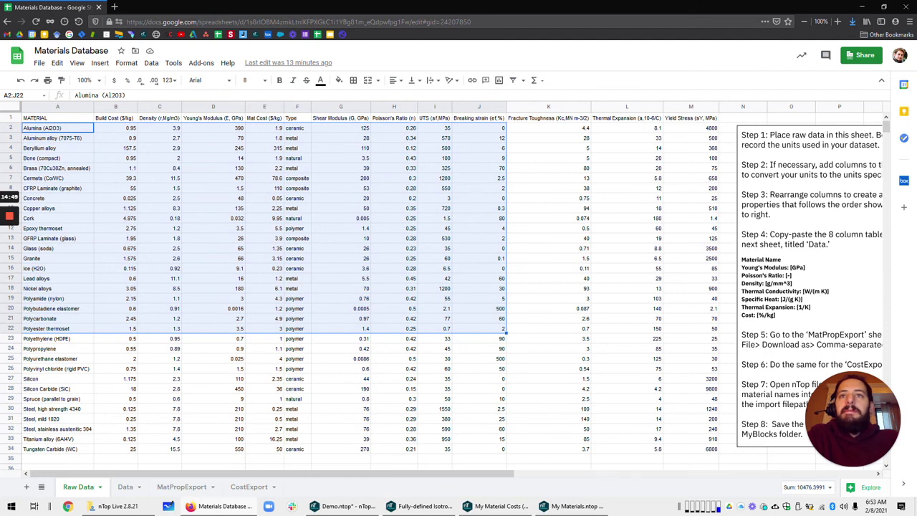
click(394, 189)
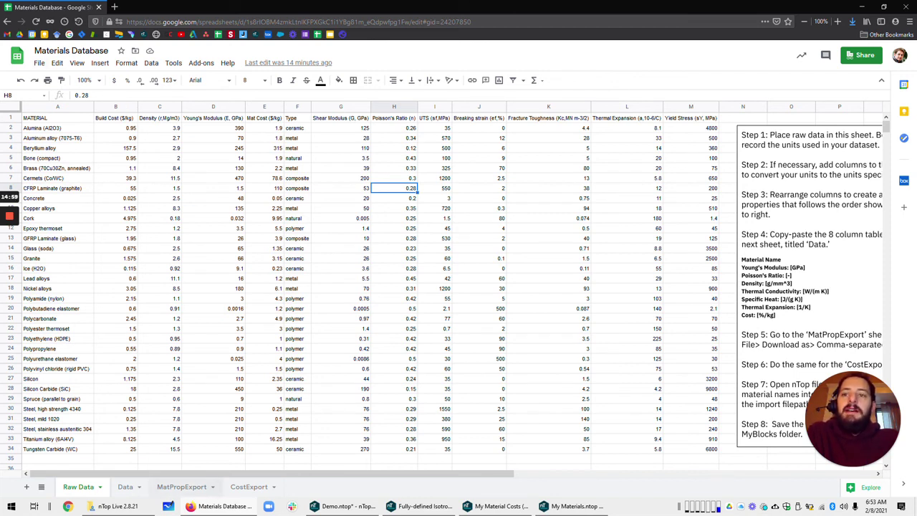
click(182, 486)
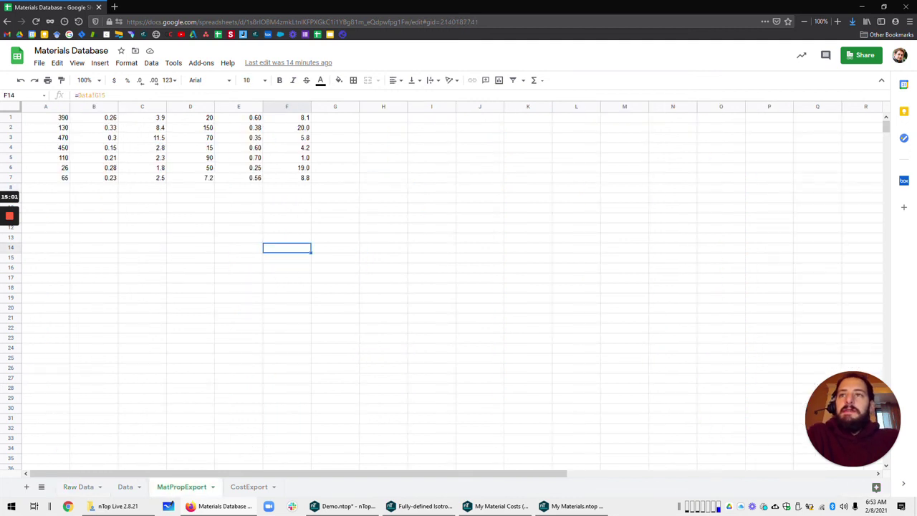
Step: Examine the material property block in MatPropExport and compare it with the values in the CostExport sheet
drag(46, 118, 286, 188)
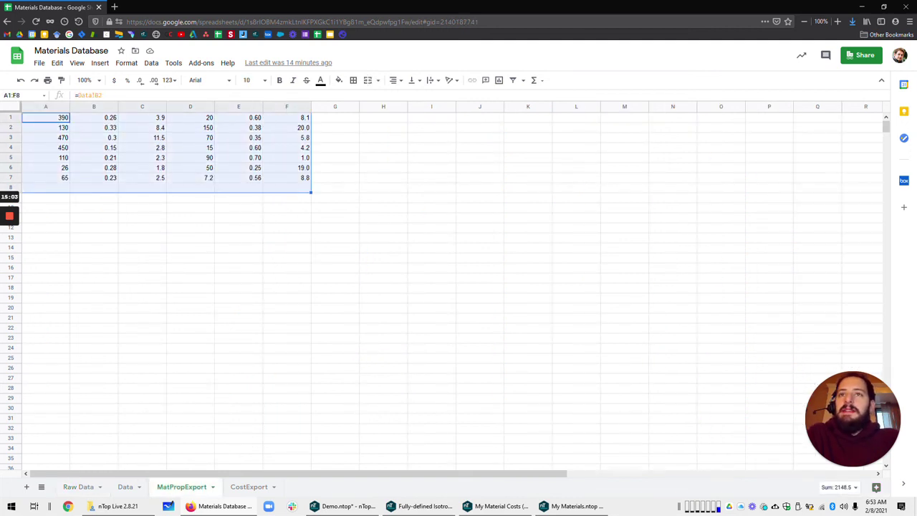
click(286, 378)
click(249, 486)
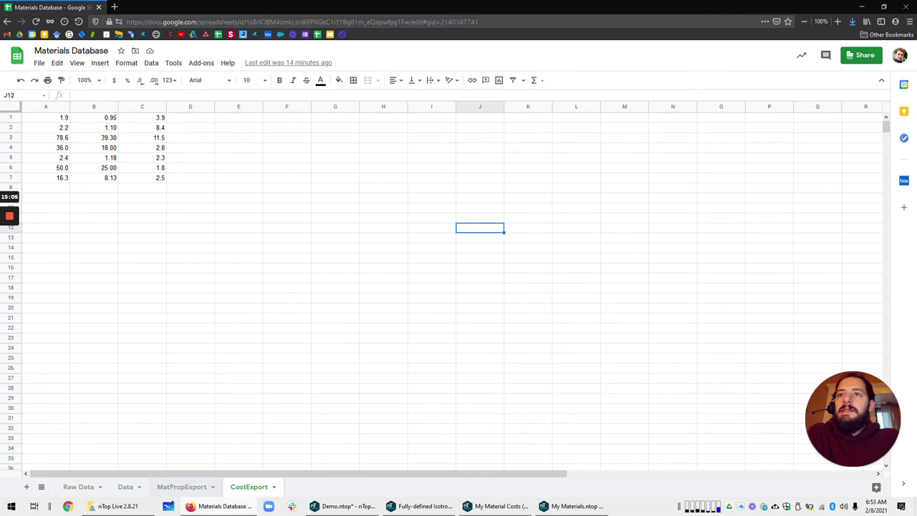
click(181, 486)
click(249, 487)
click(181, 486)
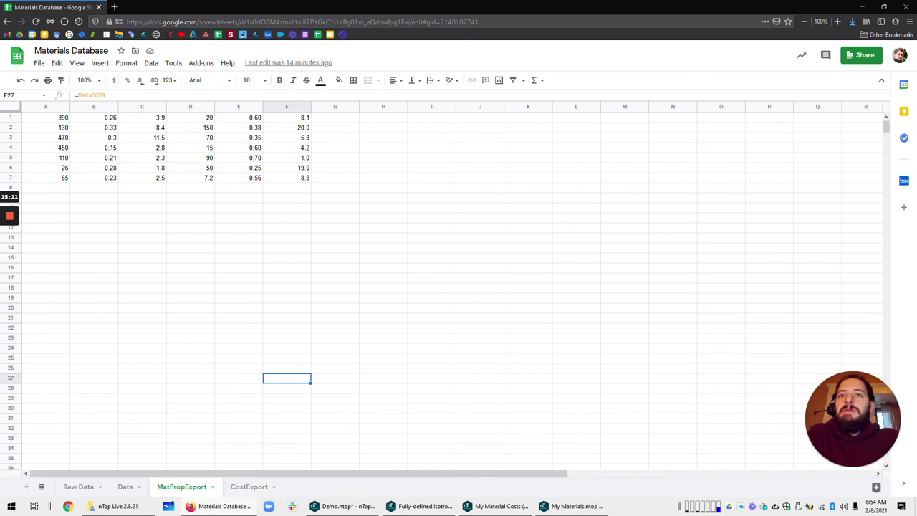
Step: Inspect the empty rows below the MatPropExport data and highlight the material property range A1:F7
drag(287, 188, 46, 208)
click(46, 197)
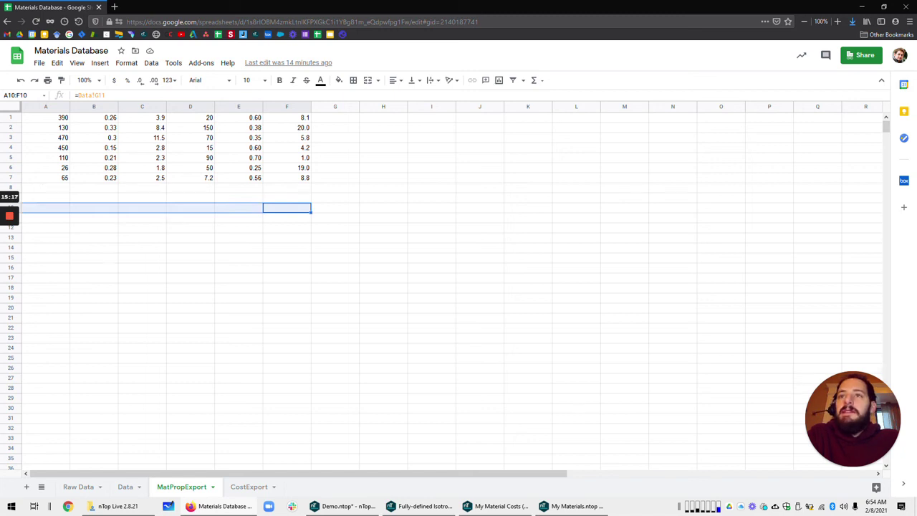
click(238, 208)
drag(287, 178, 46, 117)
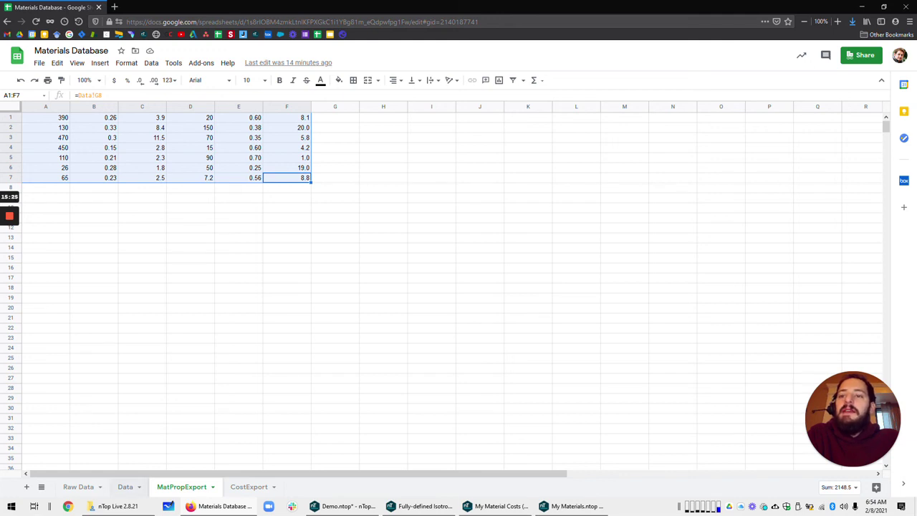
Step: Review the Data sheet's material names, property columns and cost columns, and switch to the Raw Data sheet
click(125, 487)
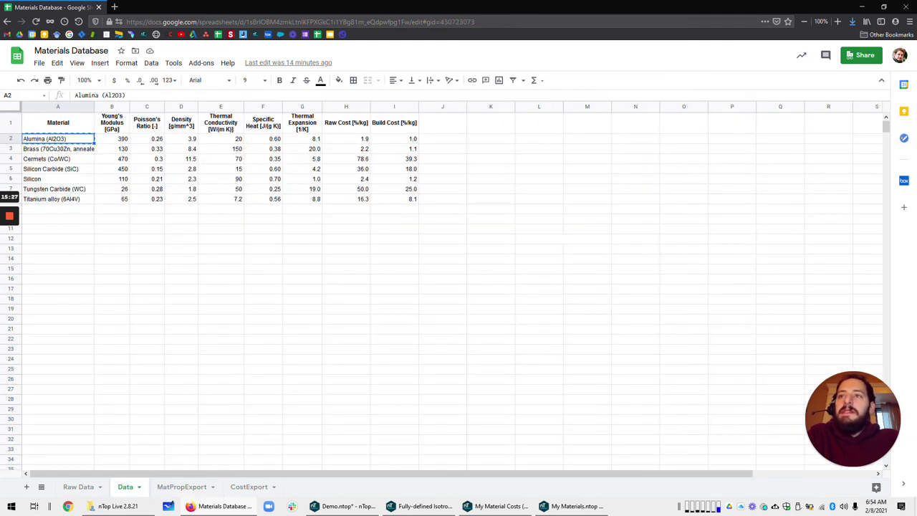
click(181, 268)
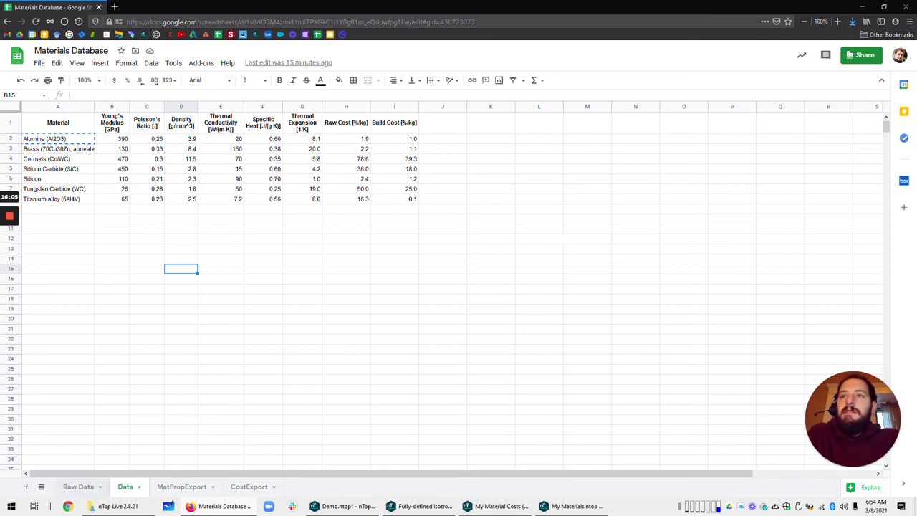
click(78, 487)
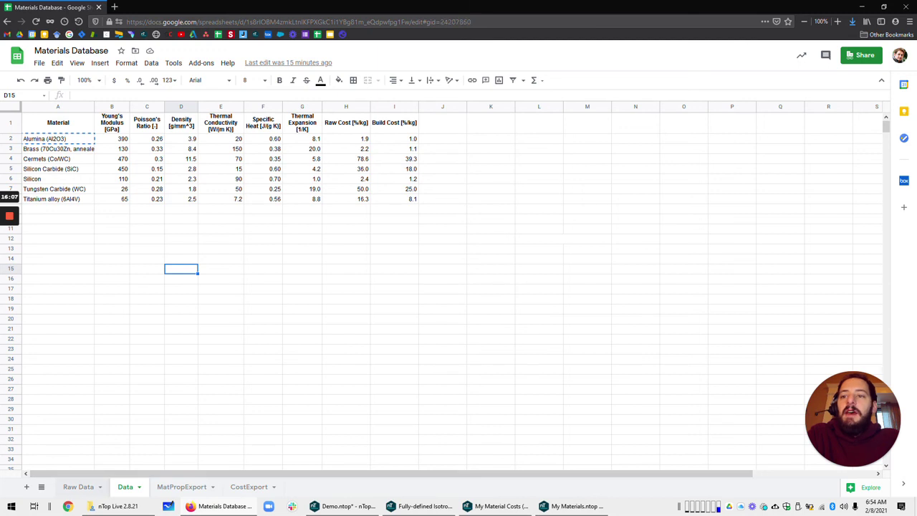